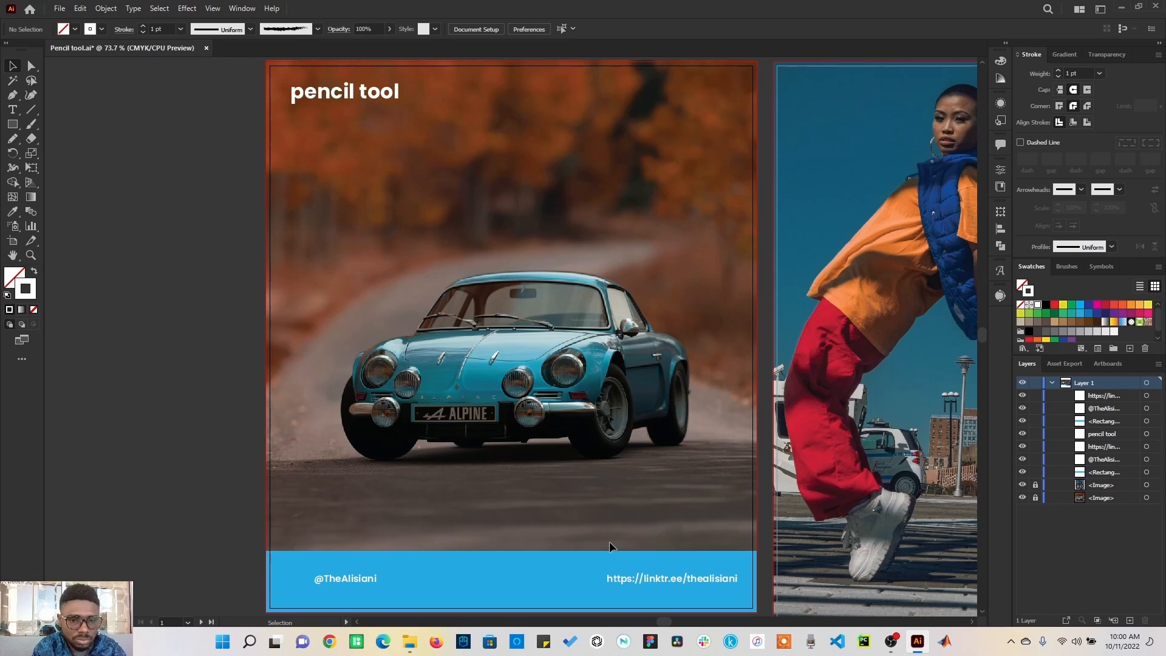
Set the Pencil tool fidelity to fully Accurate and draw a closed teardrop loop about 187 by 189 px over the car's windshield.
{"action": "left_click", "coordinate": [13, 139]}
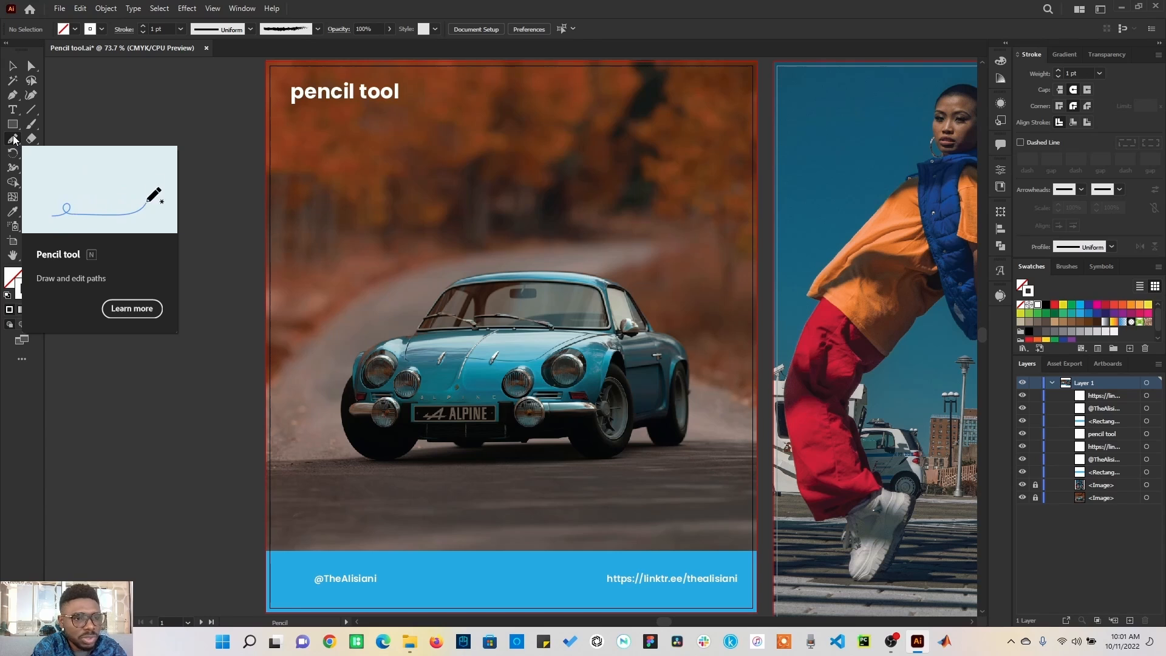
{"action": "double_click", "coordinate": [13, 140]}
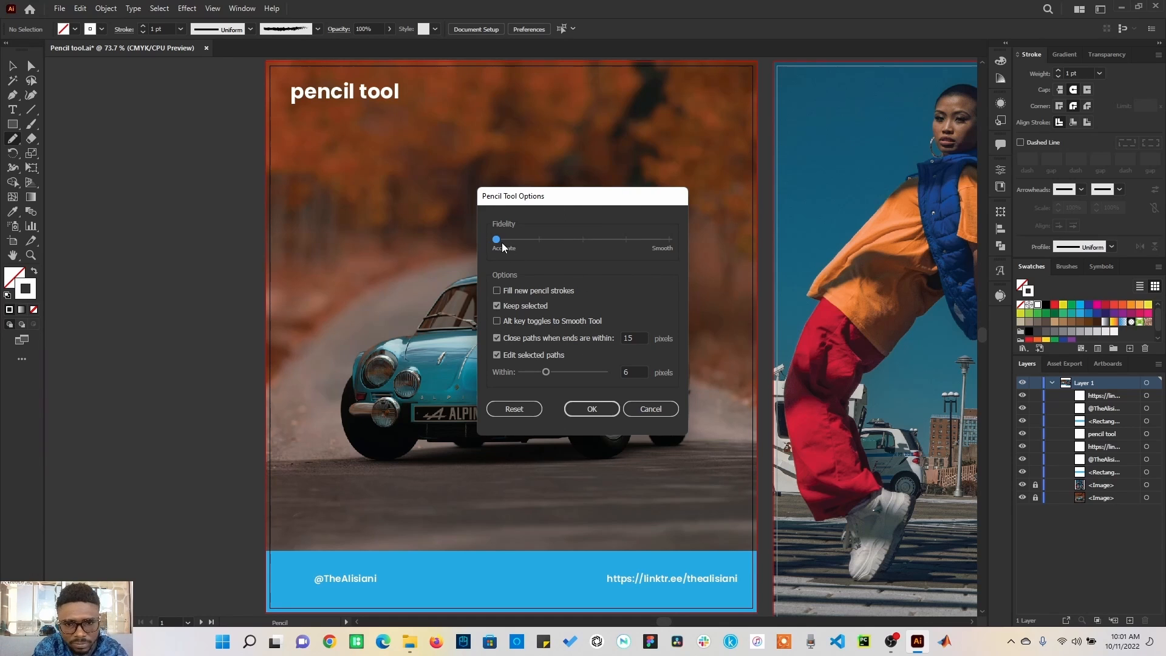
{"action": "left_click", "coordinate": [591, 408]}
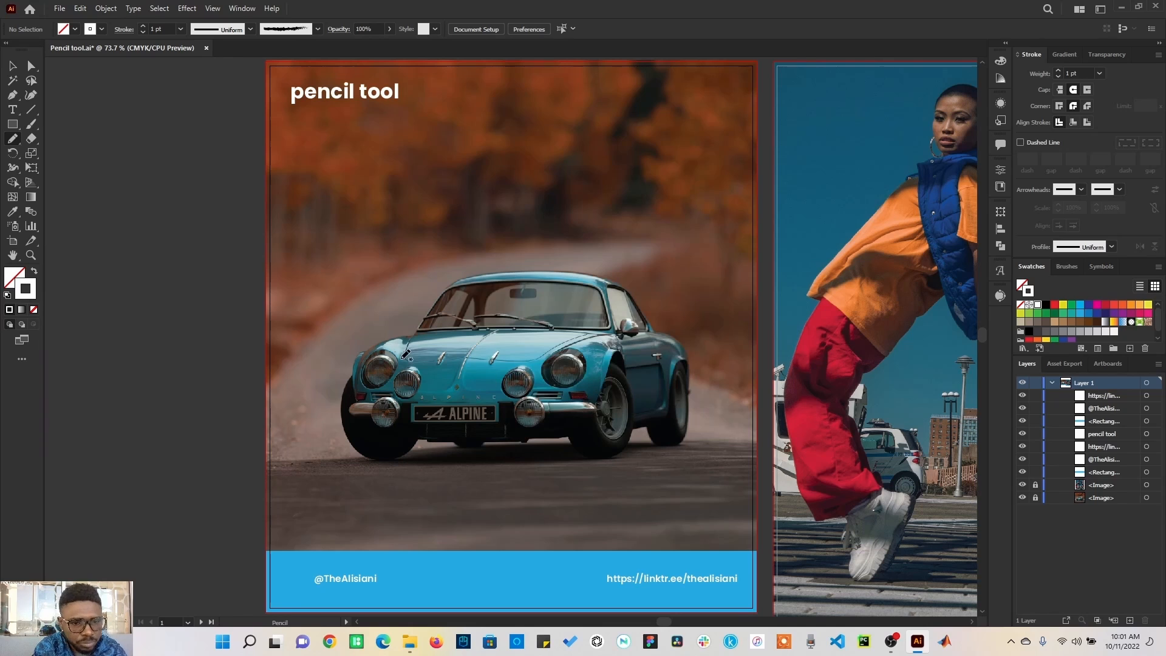
{"action": "mouse_move", "coordinate": [330, 368]}
{"action": "left_mouse_down"}
{"action": "mouse_move", "coordinate": [414, 240]}
{"action": "mouse_move", "coordinate": [466, 226]}
{"action": "mouse_move", "coordinate": [464, 283]}
{"action": "mouse_move", "coordinate": [328, 367]}
{"action": "left_mouse_up"}
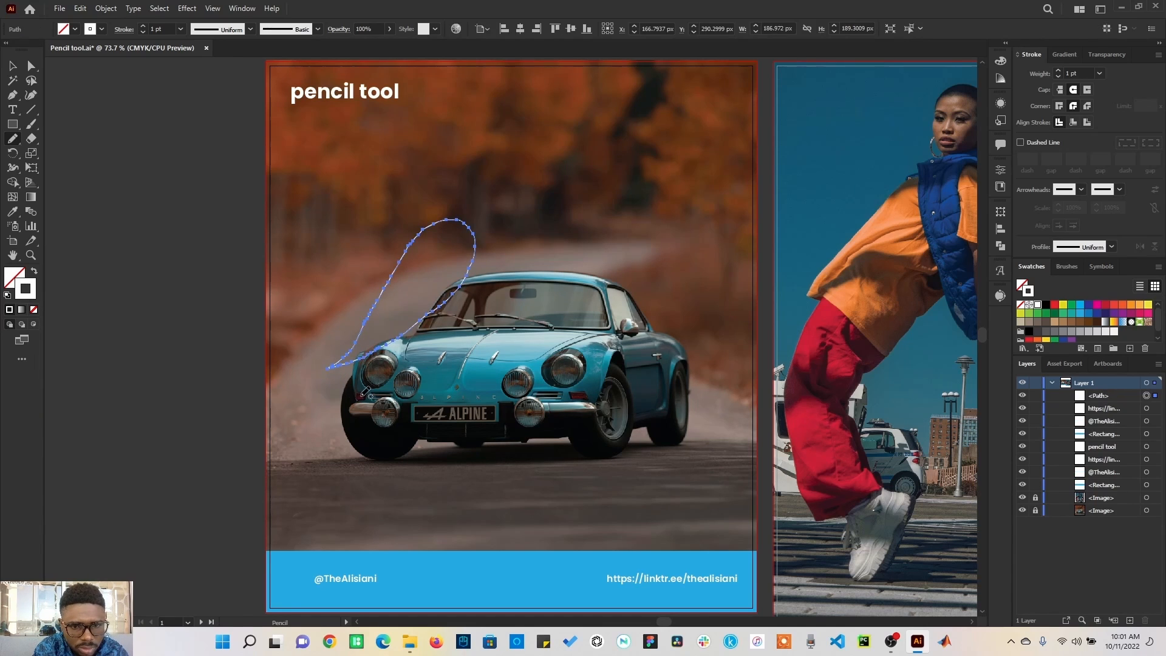
Set the stroke weight of the teardrop loop to 4 pt and deselect it.
{"action": "left_click", "coordinate": [14, 70]}
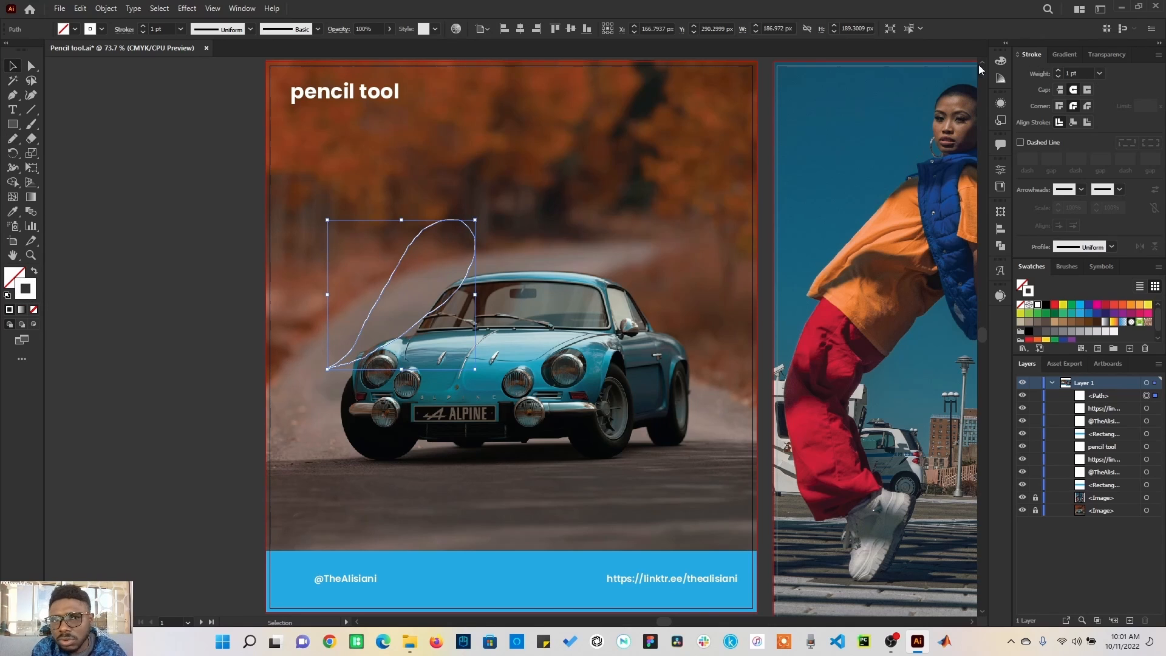
{"action": "left_click", "coordinate": [246, 9]}
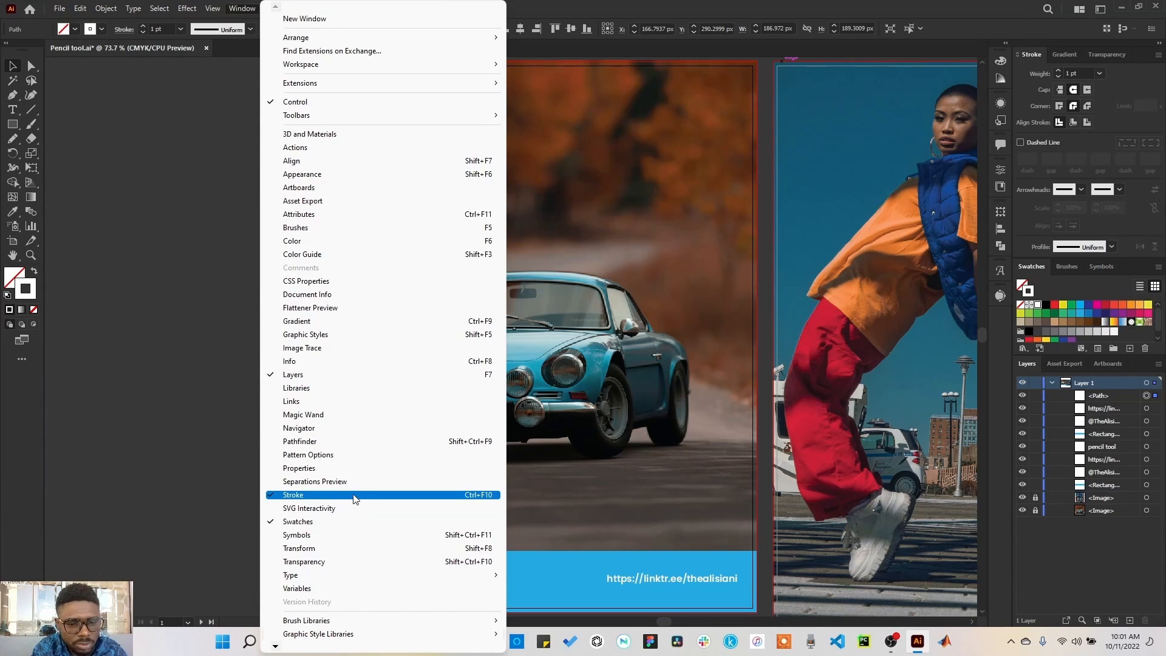
{"action": "left_click", "coordinate": [1099, 74]}
{"action": "left_click", "coordinate": [1109, 176]}
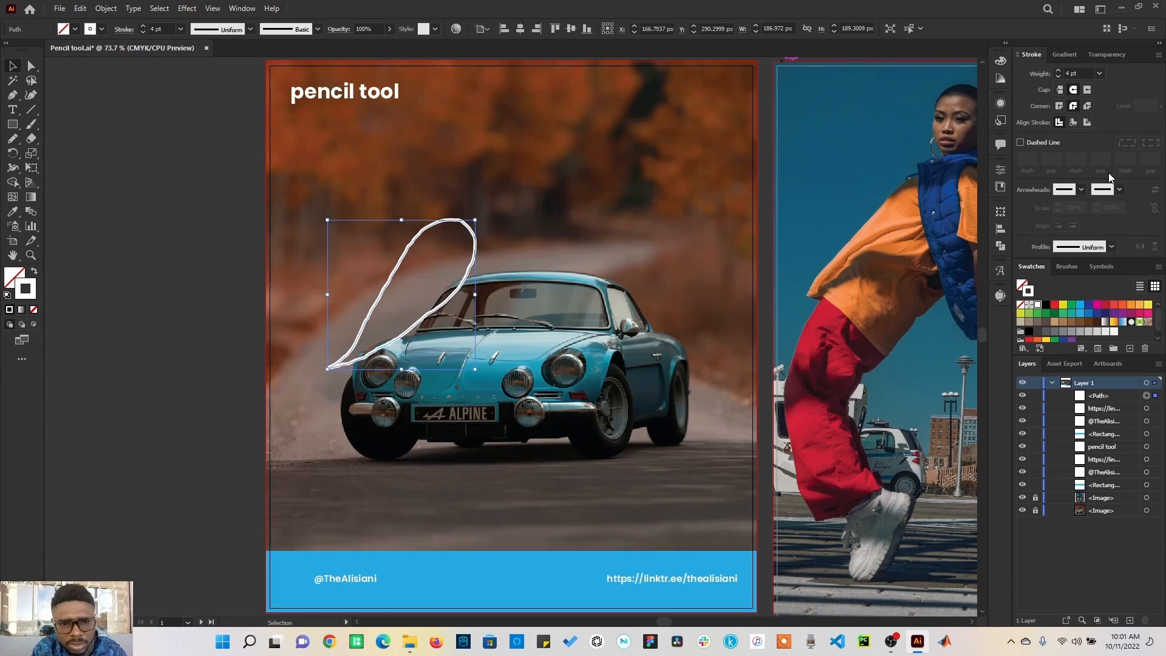
{"action": "left_click", "coordinate": [209, 362]}
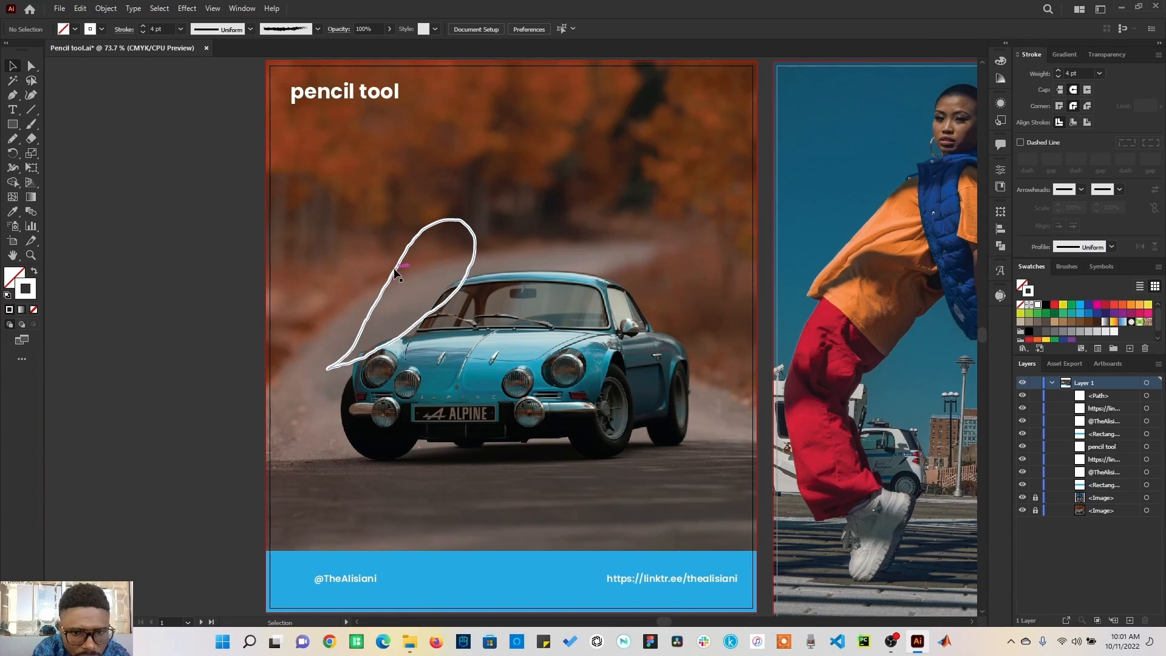
Set the Pencil tool fidelity to fully Smooth and draw a second closed teardrop loop, about 121 by 113 px, left of the first.
{"action": "left_click", "coordinate": [31, 255]}
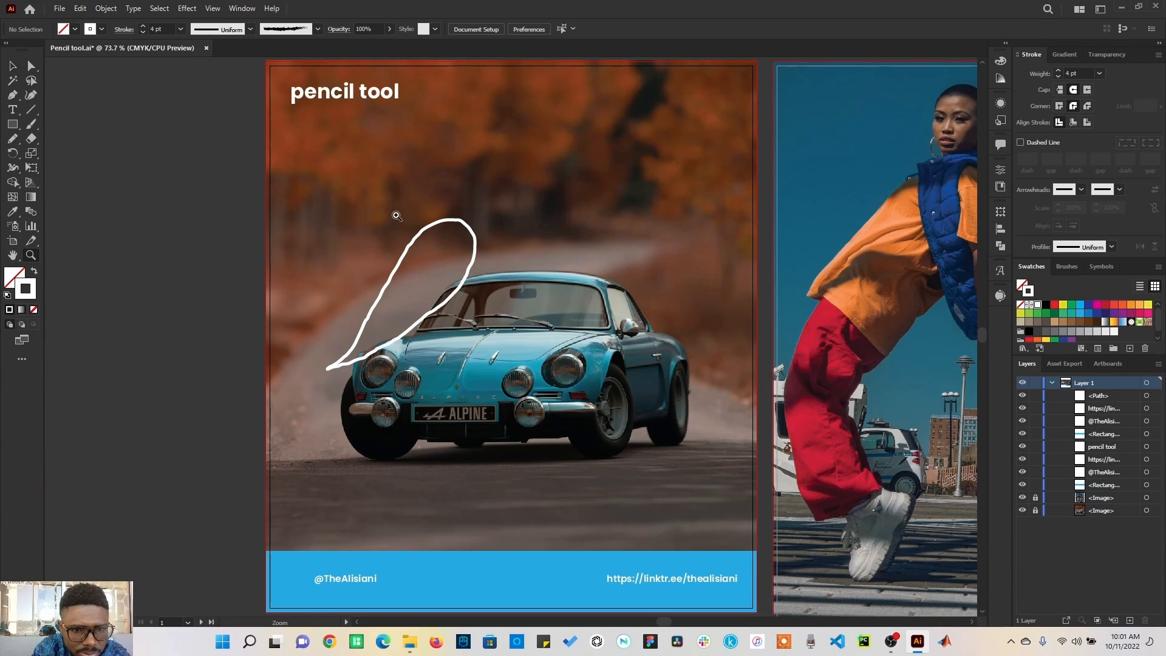
{"action": "left_click_drag", "start_coordinate": [302, 208], "coordinate": [534, 393]}
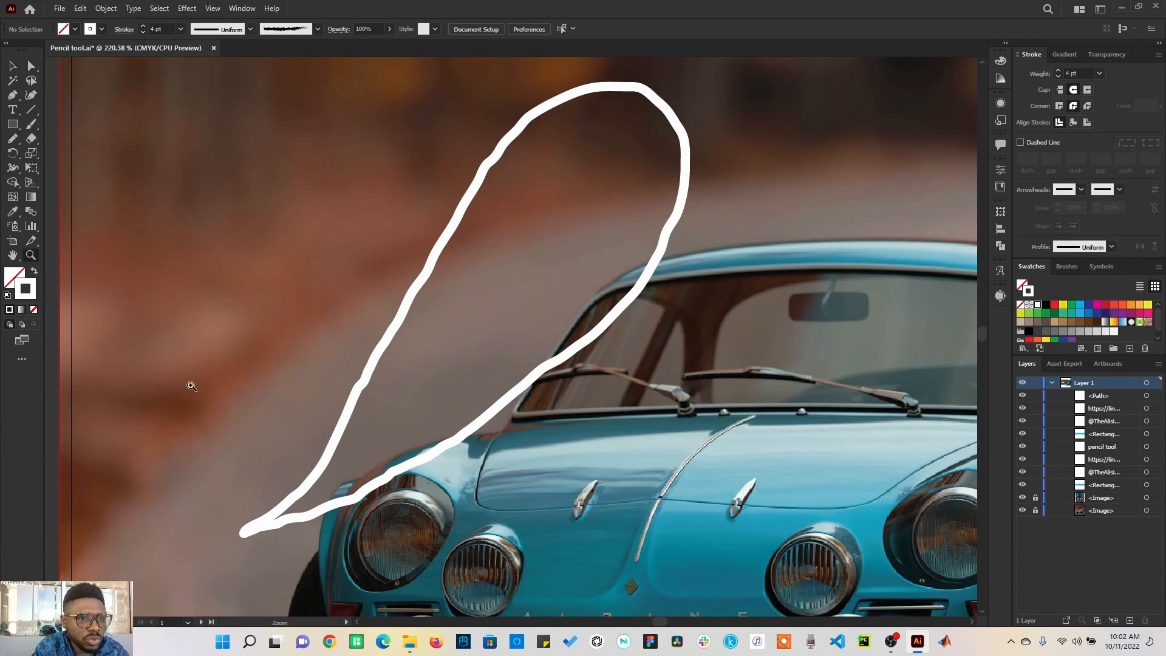
{"action": "double_click", "coordinate": [12, 139]}
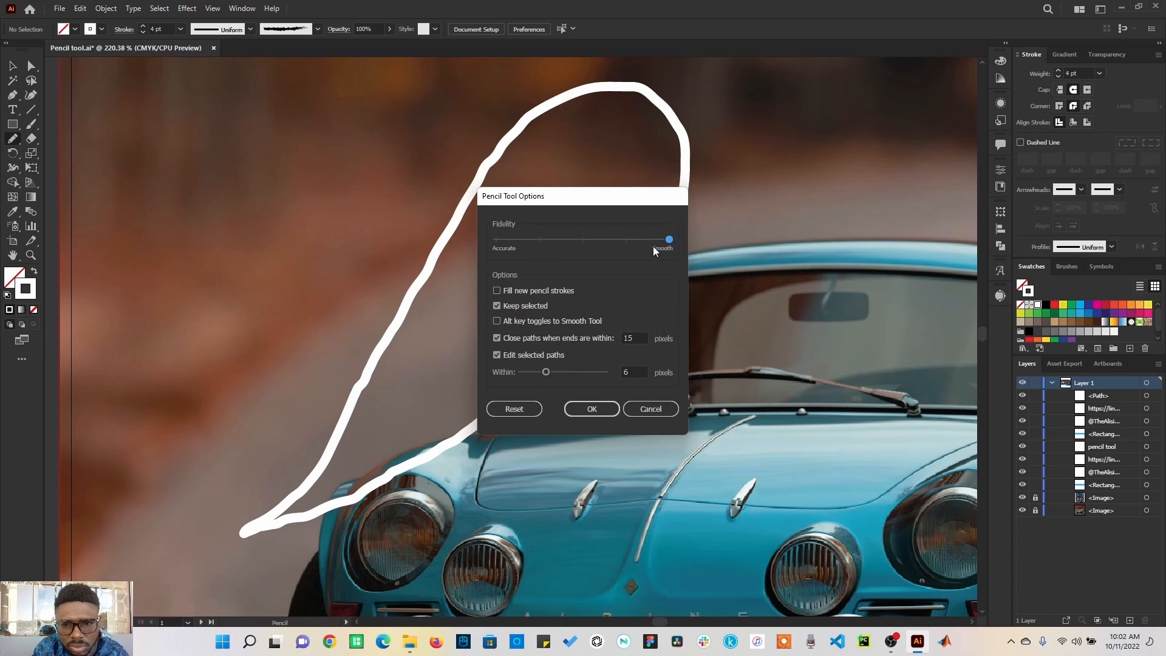
{"action": "left_click", "coordinate": [592, 408]}
{"action": "mouse_move", "coordinate": [135, 356]}
{"action": "left_mouse_down"}
{"action": "mouse_move", "coordinate": [255, 149]}
{"action": "mouse_move", "coordinate": [296, 114]}
{"action": "mouse_move", "coordinate": [392, 91]}
{"action": "mouse_move", "coordinate": [419, 111]}
{"action": "mouse_move", "coordinate": [411, 194]}
{"action": "mouse_move", "coordinate": [357, 251]}
{"action": "mouse_move", "coordinate": [137, 353]}
{"action": "left_mouse_up"}
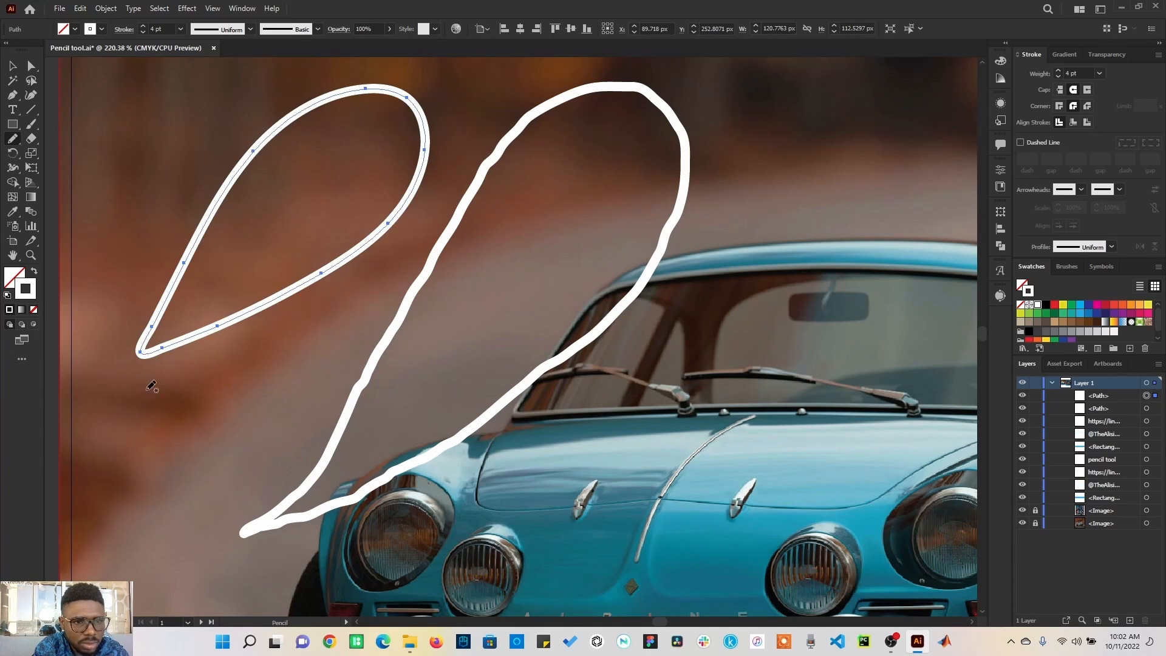
Delete both teardrop loops from the car artboard.
{"action": "left_click", "coordinate": [12, 66]}
{"action": "left_click", "coordinate": [135, 183]}
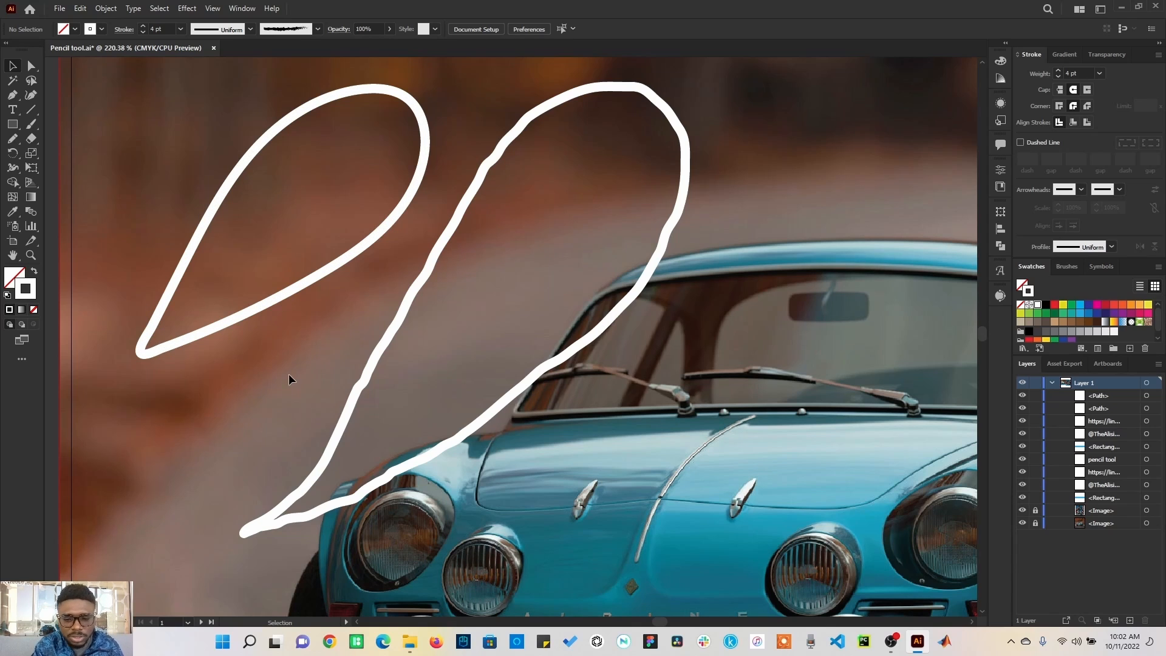
{"action": "key", "text": "ctrl+0"}
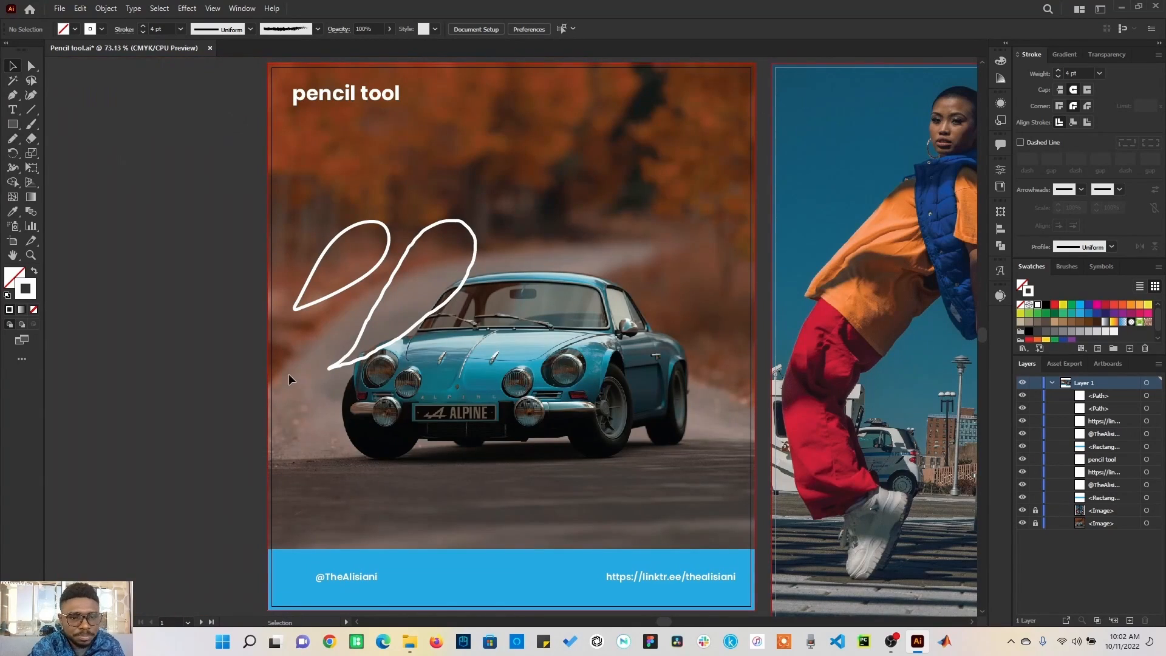
{"action": "left_click", "coordinate": [367, 222]}
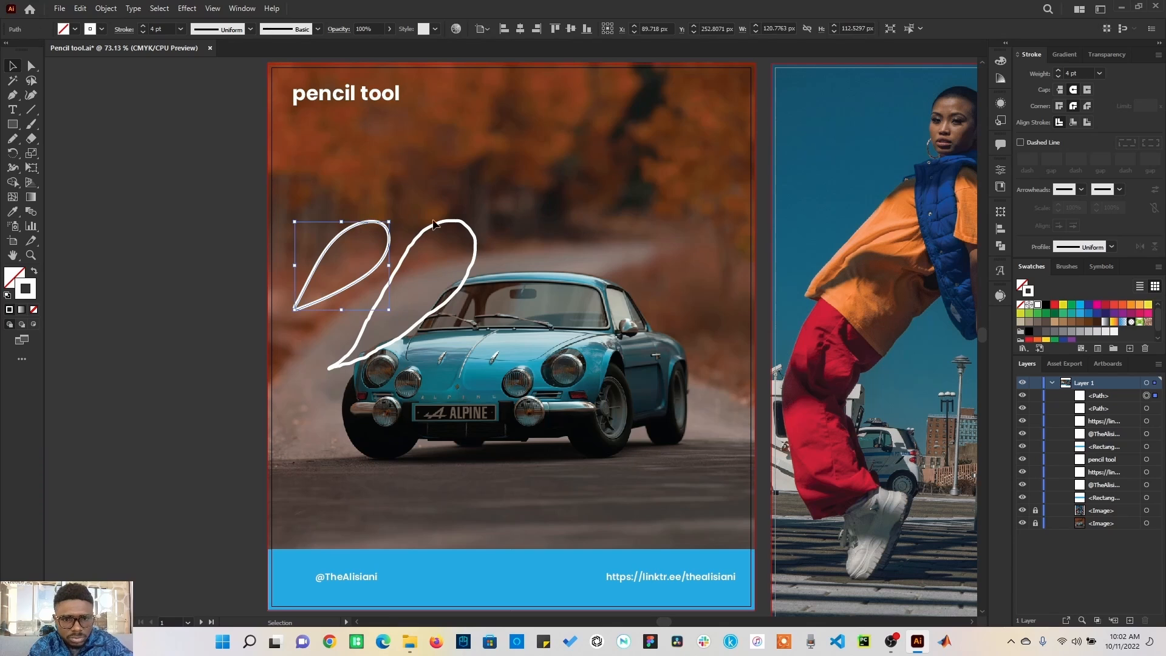
{"action": "left_click", "coordinate": [455, 219], "text": "shift"}
{"action": "key", "text": "Delete"}
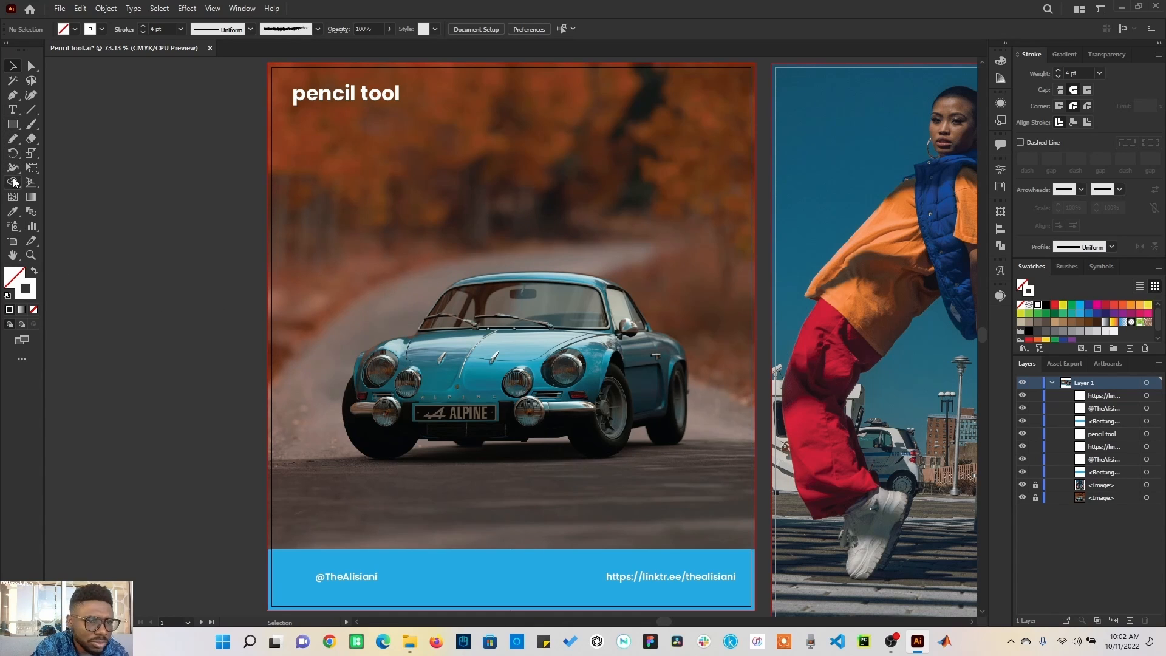
Draw an open jagged pencil path about 446 px wide and 241 px high above the car, and move it about 15 px left.
{"action": "left_click", "coordinate": [13, 139]}
{"action": "mouse_move", "coordinate": [393, 328]}
{"action": "left_mouse_down"}
{"action": "mouse_move", "coordinate": [456, 206]}
{"action": "mouse_move", "coordinate": [468, 253]}
{"action": "mouse_move", "coordinate": [511, 224]}
{"action": "mouse_move", "coordinate": [511, 249]}
{"action": "mouse_move", "coordinate": [570, 231]}
{"action": "mouse_move", "coordinate": [576, 247]}
{"action": "mouse_move", "coordinate": [562, 258]}
{"action": "mouse_move", "coordinate": [620, 248]}
{"action": "mouse_move", "coordinate": [626, 268]}
{"action": "mouse_move", "coordinate": [651, 267]}
{"action": "mouse_move", "coordinate": [665, 289]}
{"action": "mouse_move", "coordinate": [737, 238]}
{"action": "mouse_move", "coordinate": [728, 270]}
{"action": "mouse_move", "coordinate": [684, 314]}
{"action": "mouse_move", "coordinate": [706, 352]}
{"action": "mouse_move", "coordinate": [702, 396]}
{"action": "left_mouse_up"}
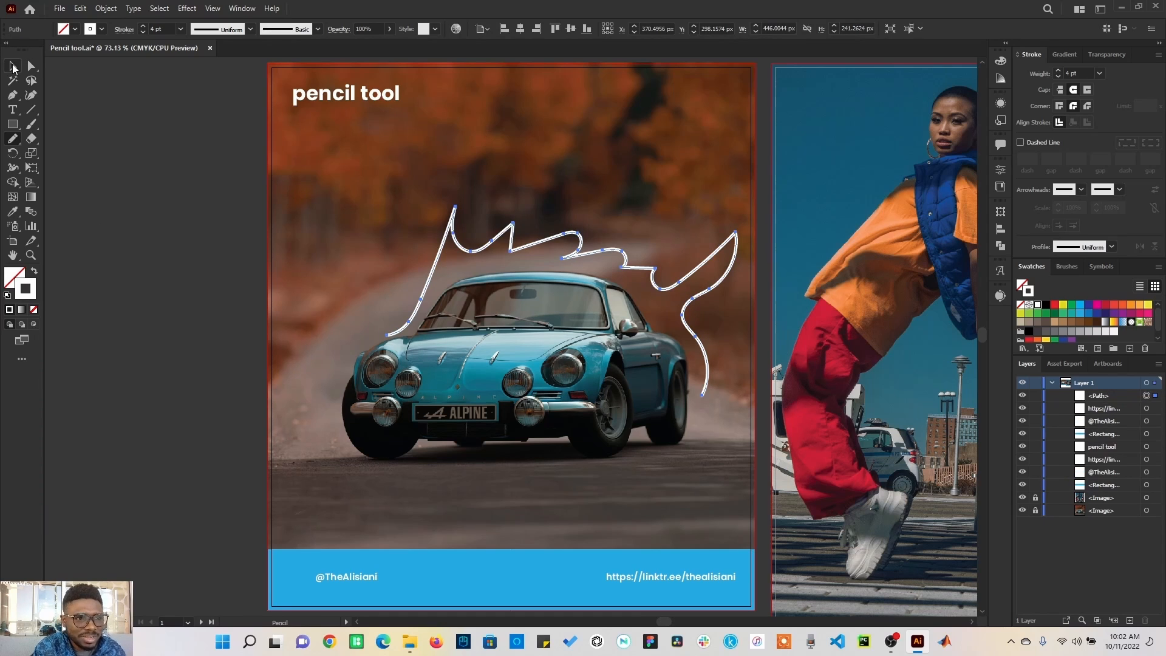
{"action": "left_click", "coordinate": [13, 66]}
{"action": "left_click", "coordinate": [75, 152]}
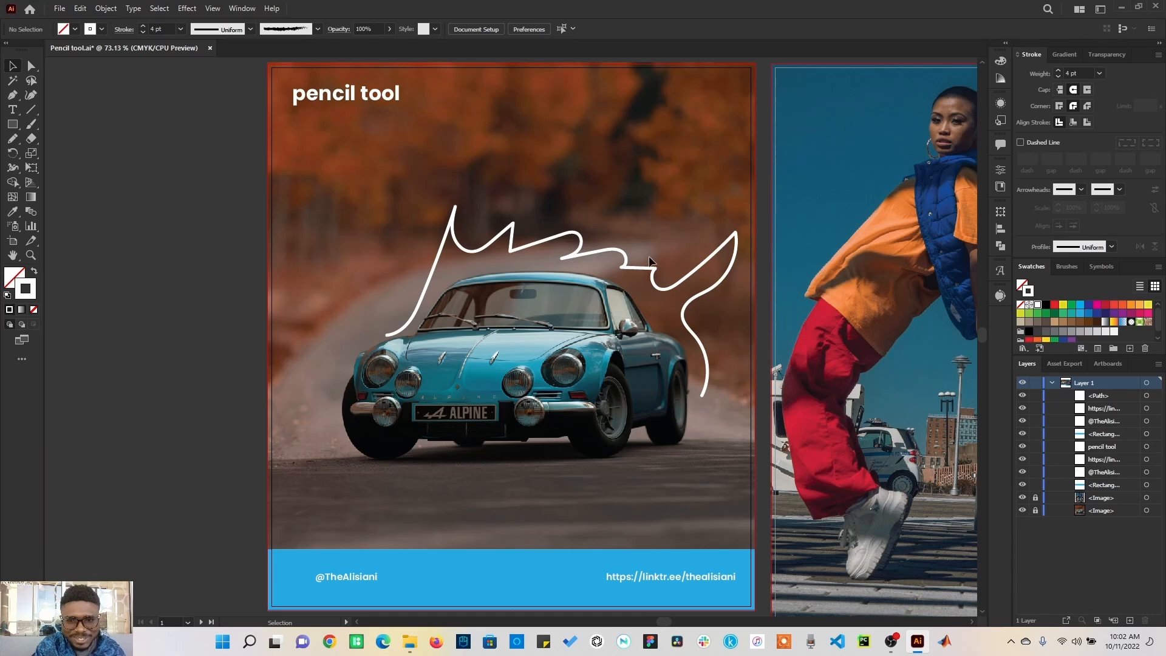
{"action": "left_click_drag", "start_coordinate": [648, 271], "coordinate": [636, 271]}
{"action": "left_click", "coordinate": [261, 308]}
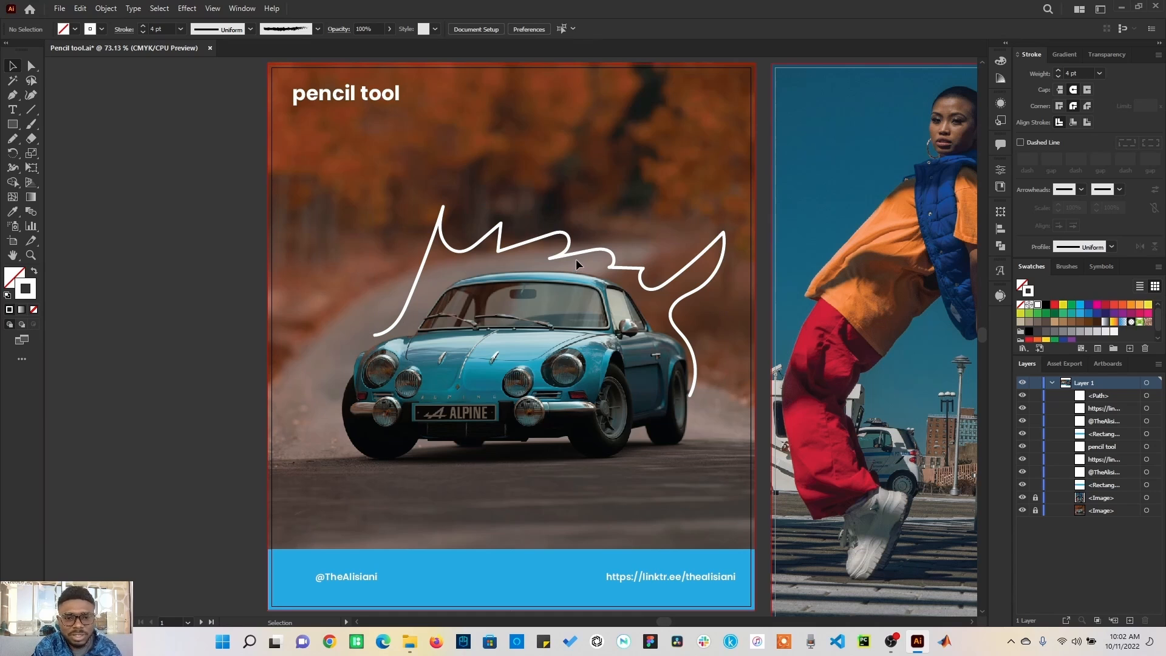
Try the butt, round and projecting caps on the jagged path's left end, finishing with the round cap.
{"action": "left_click", "coordinate": [34, 257]}
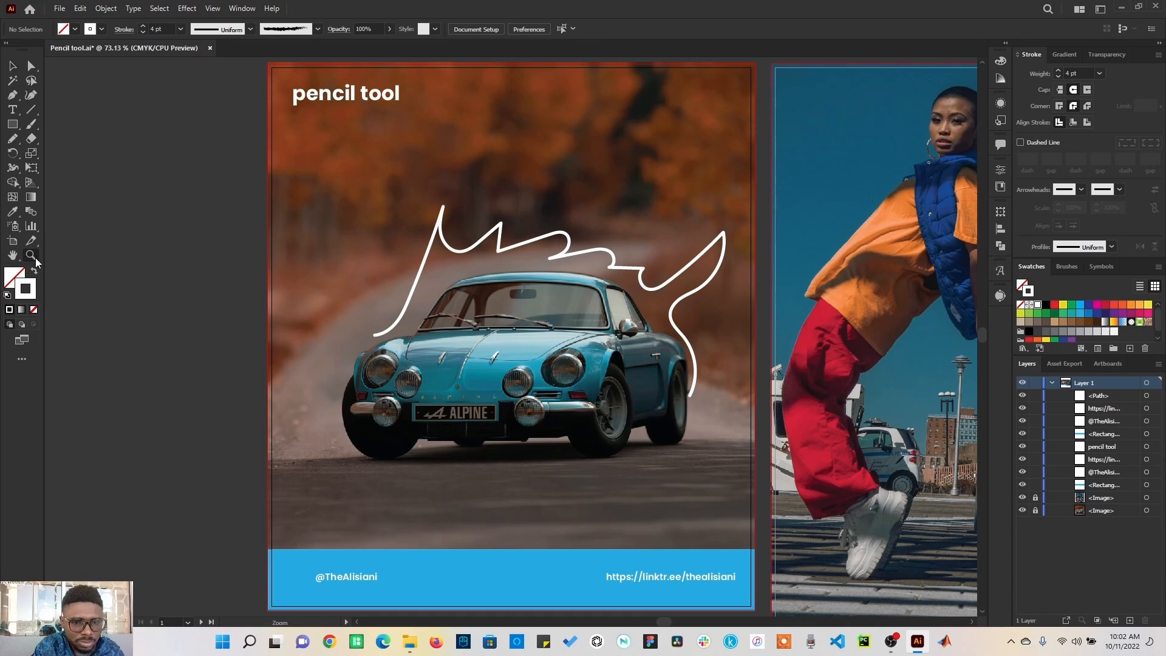
{"action": "left_click_drag", "start_coordinate": [363, 328], "coordinate": [391, 345]}
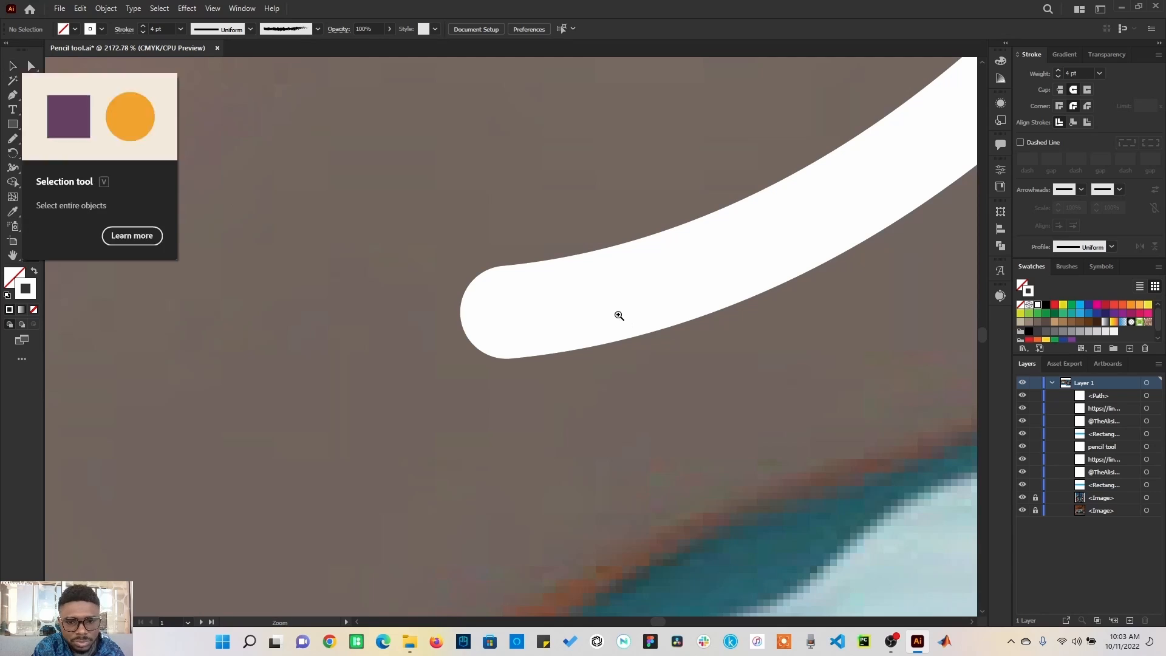
{"action": "left_click", "coordinate": [16, 68]}
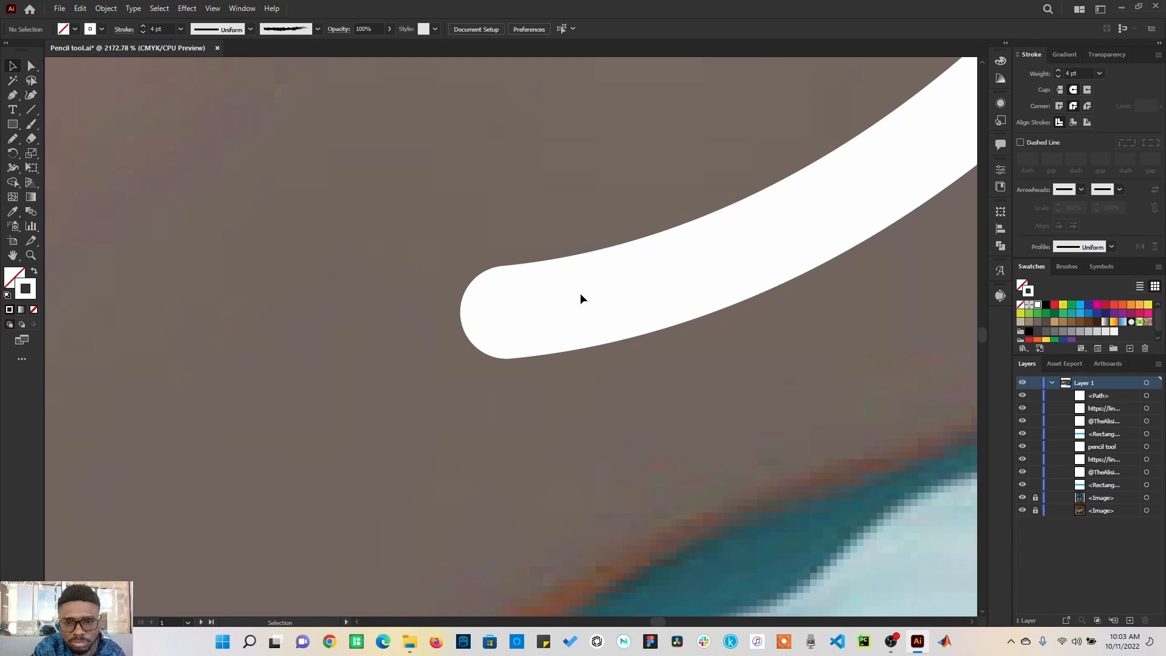
{"action": "left_click", "coordinate": [590, 306]}
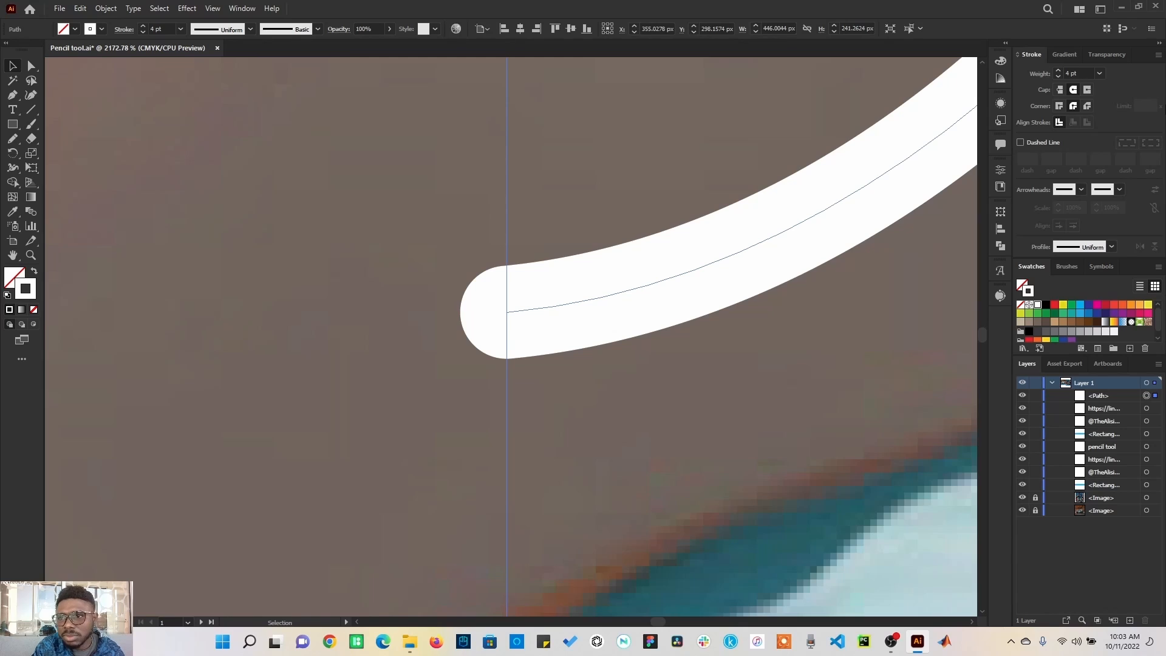
{"action": "left_click", "coordinate": [1061, 90]}
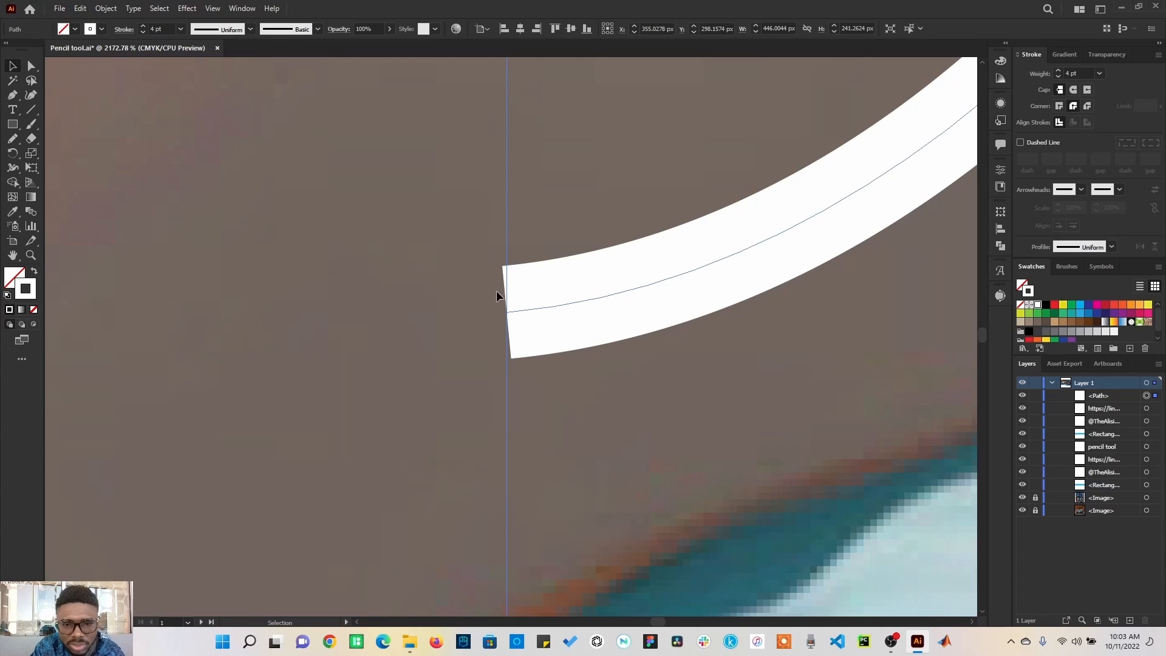
{"action": "left_click", "coordinate": [1075, 91]}
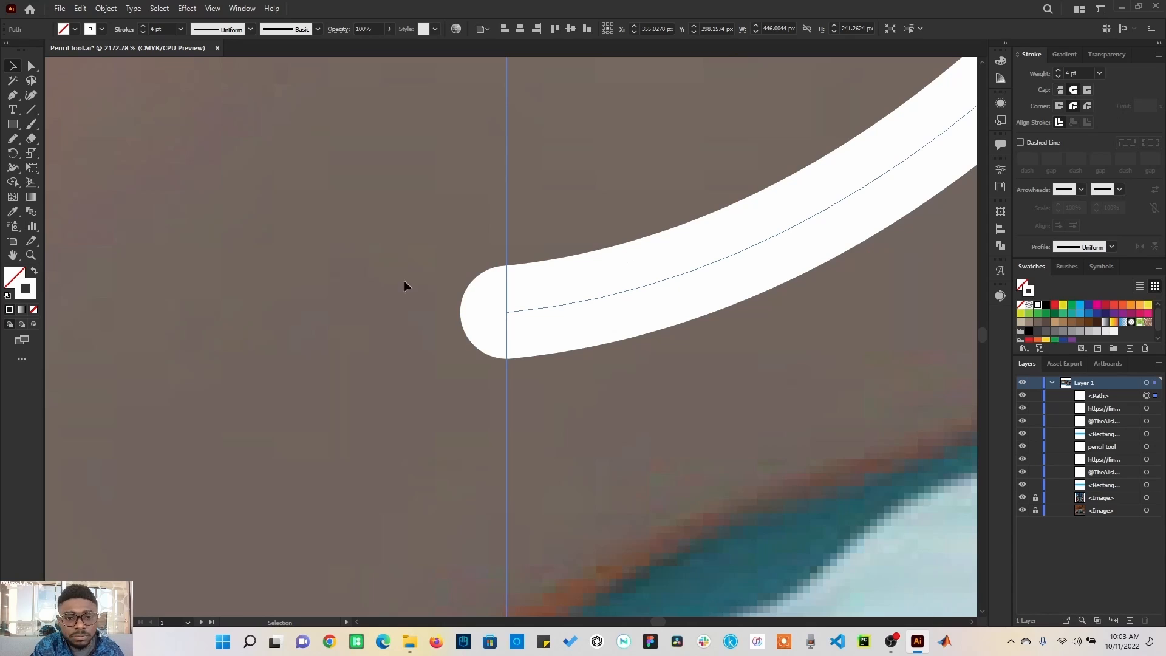
{"action": "left_click", "coordinate": [1061, 92]}
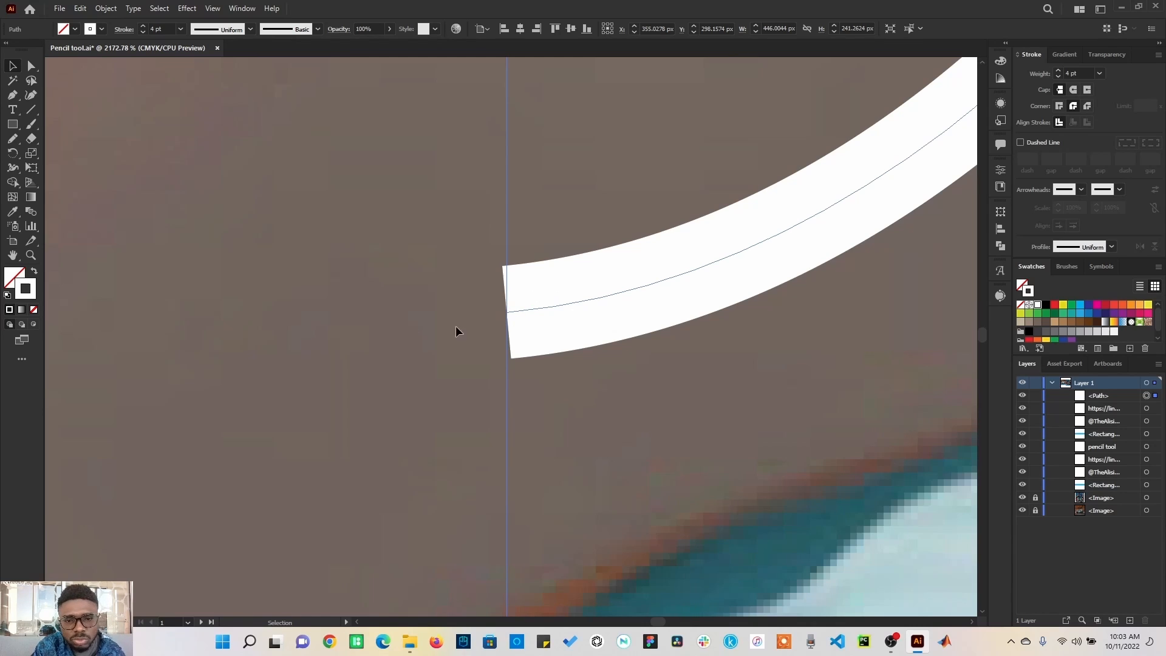
{"action": "left_click", "coordinate": [1087, 90]}
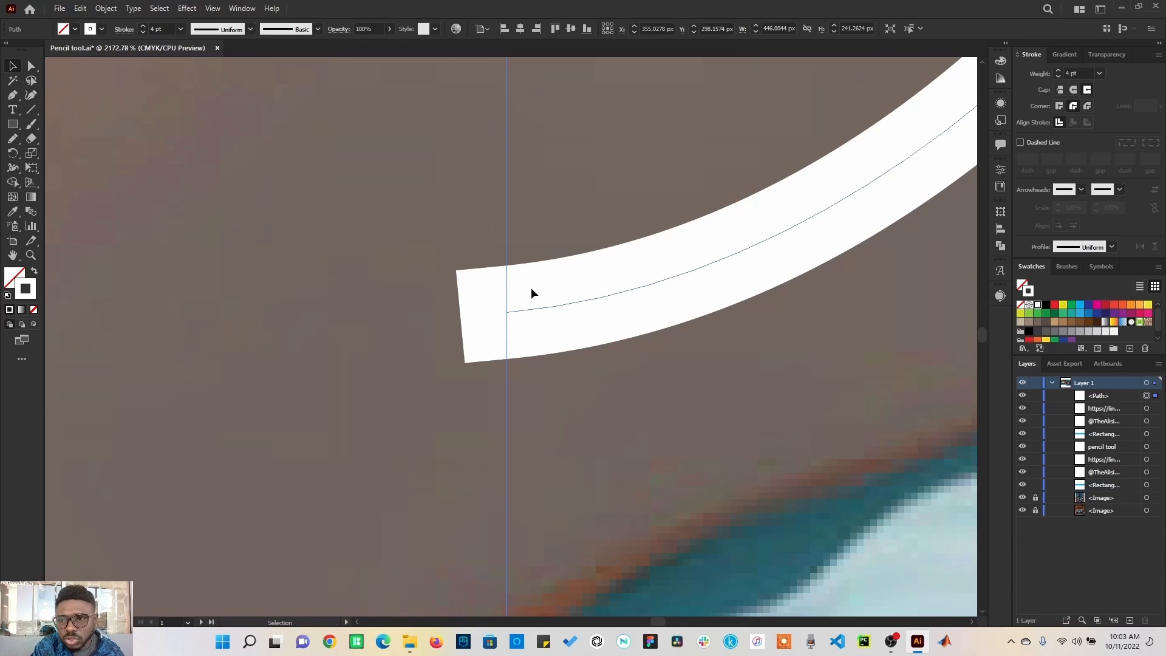
{"action": "left_click", "coordinate": [1061, 89]}
{"action": "left_click", "coordinate": [1073, 90]}
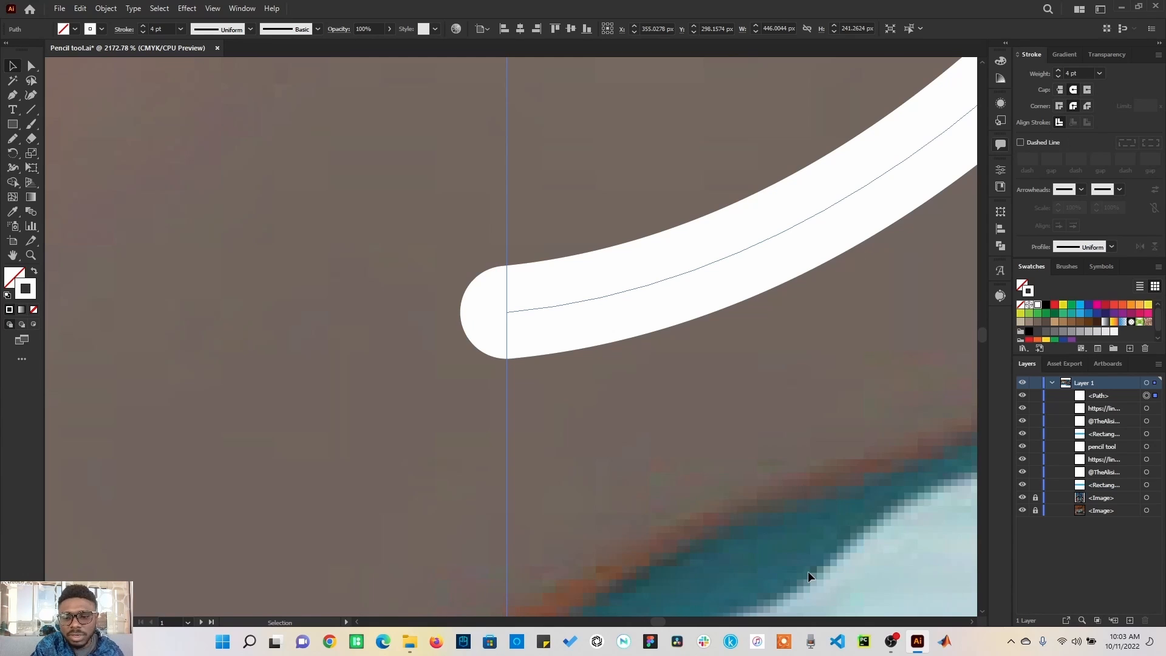
Compare the miter and bevel corner joins at the jagged path's first sharp peak, finishing with the miter join.
{"action": "key", "text": "ctrl+0"}
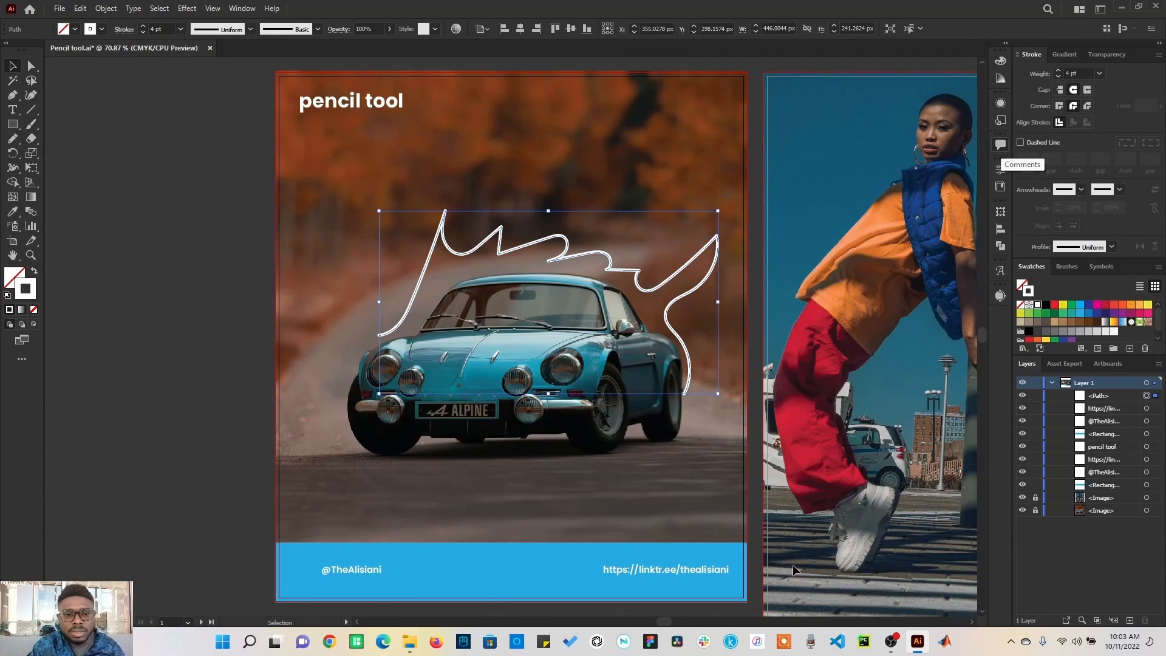
{"action": "left_click", "coordinate": [30, 255]}
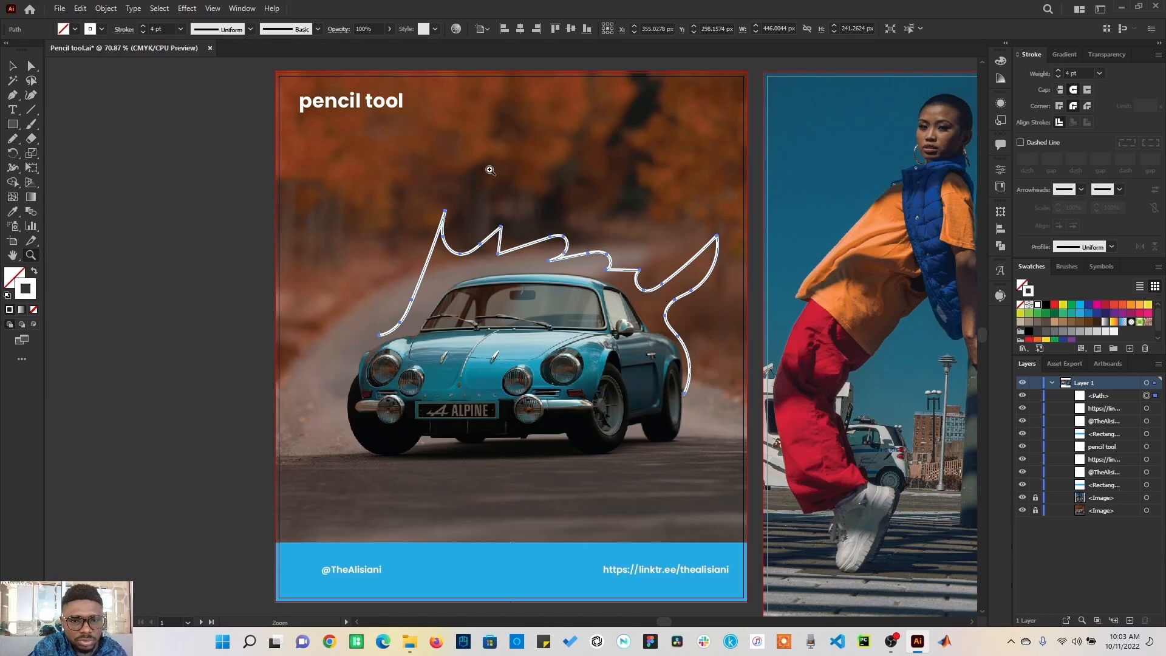
{"action": "left_click_drag", "start_coordinate": [410, 190], "coordinate": [471, 255]}
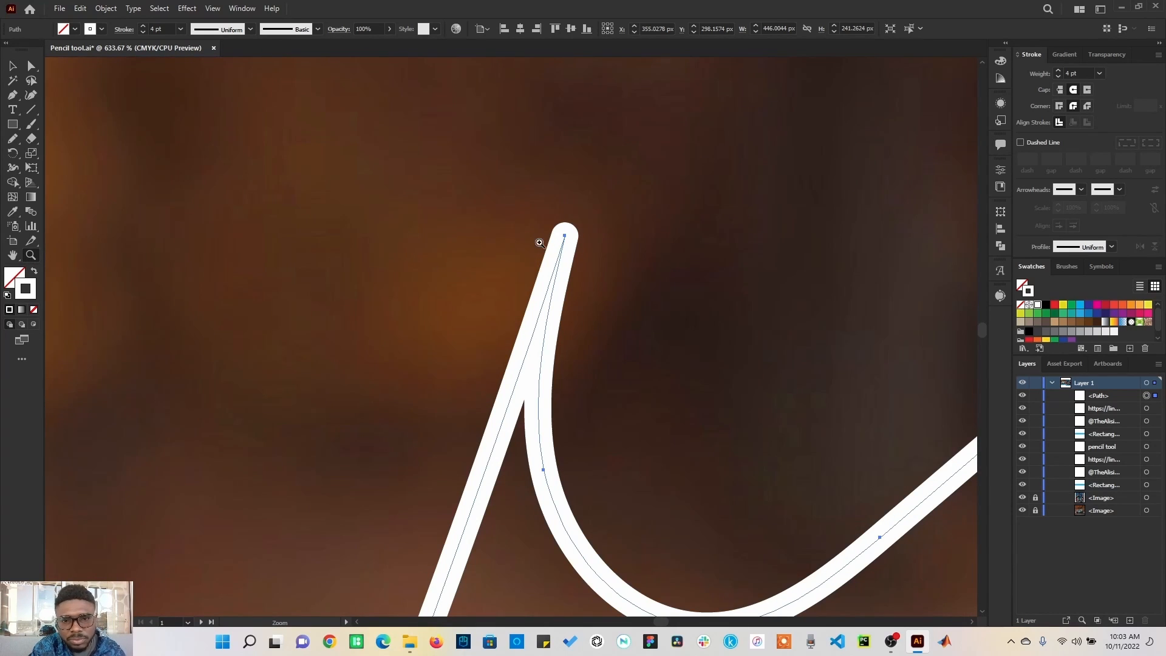
{"action": "key", "text": "v"}
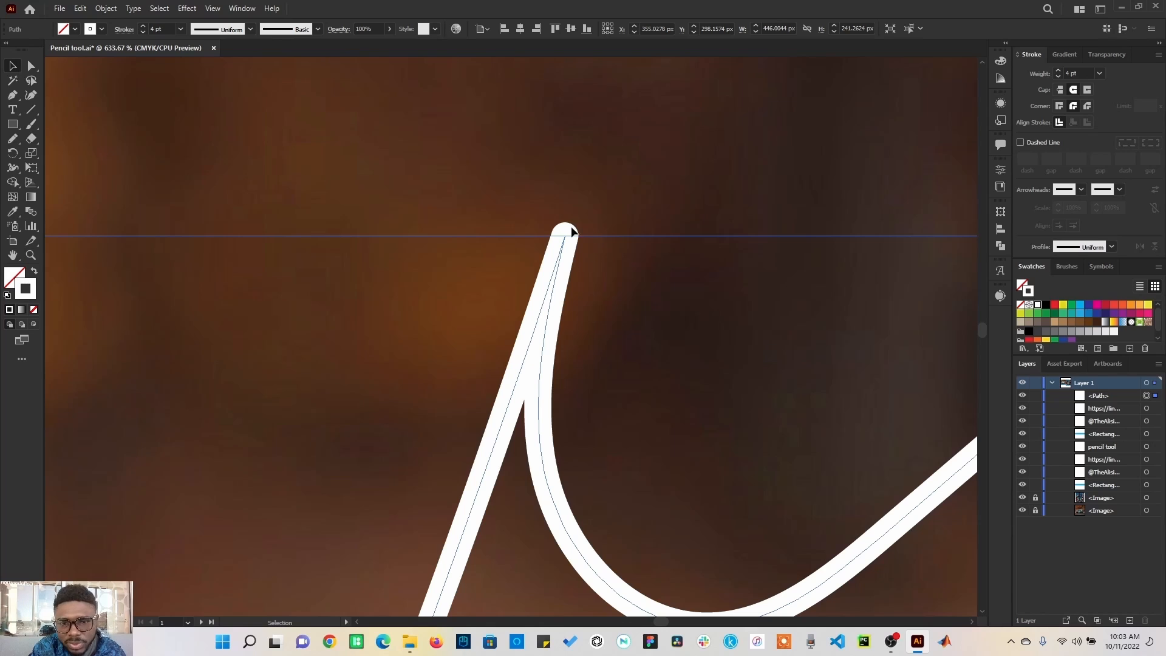
{"action": "left_click", "coordinate": [1060, 106]}
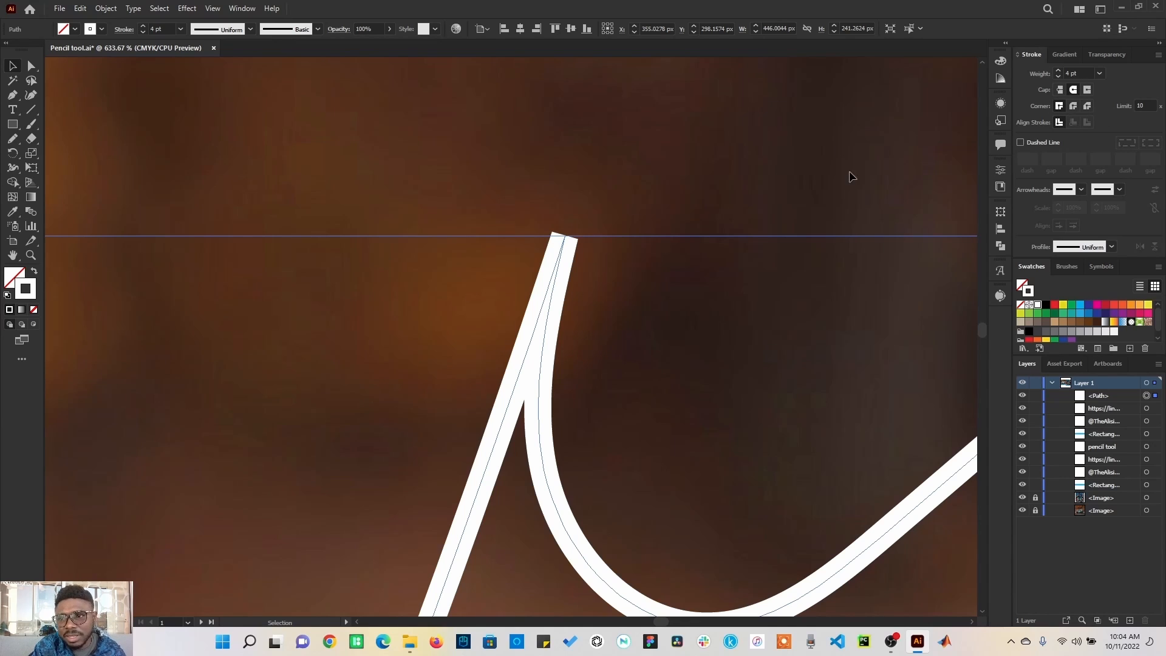
{"action": "left_click", "coordinate": [1054, 107]}
{"action": "left_click", "coordinate": [1090, 107]}
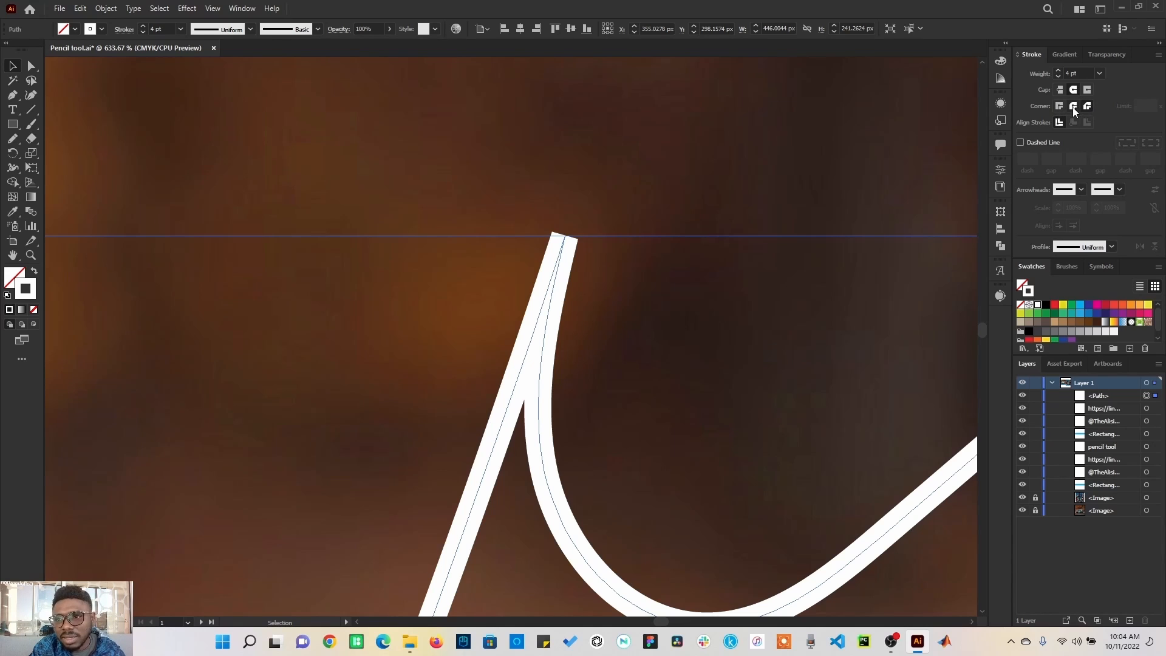
{"action": "left_click", "coordinate": [1059, 107]}
{"action": "left_click", "coordinate": [1088, 107]}
{"action": "left_click", "coordinate": [1060, 106]}
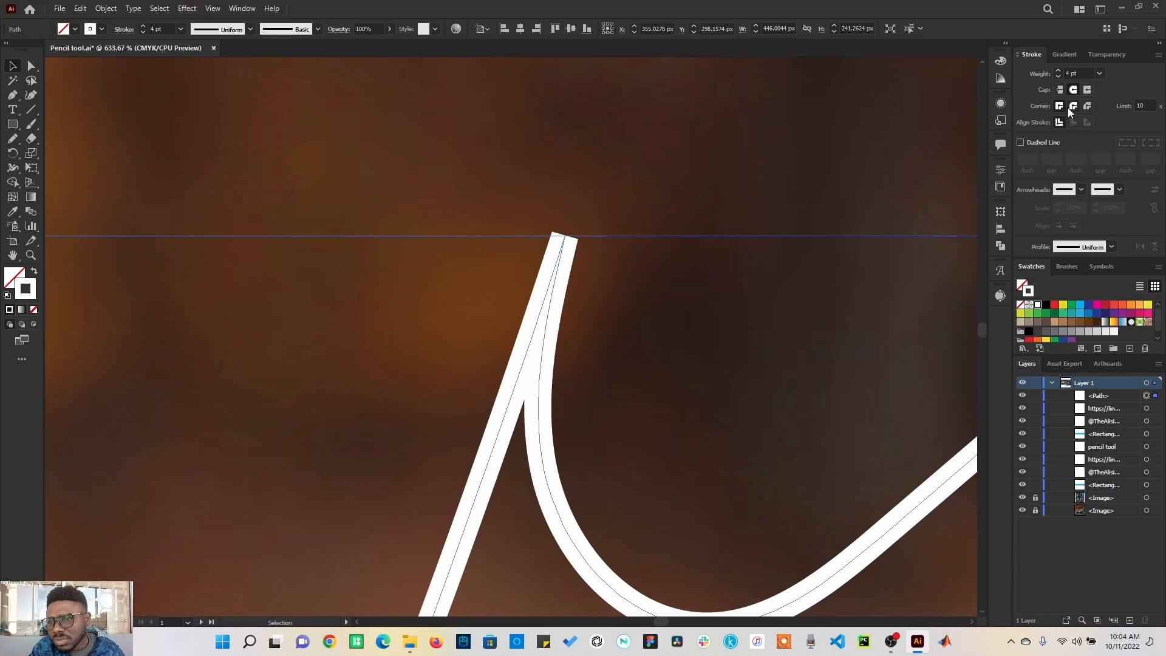
Apply the round corner join to the jagged path above the car, and deselect it.
{"action": "left_click", "coordinate": [1149, 105]}
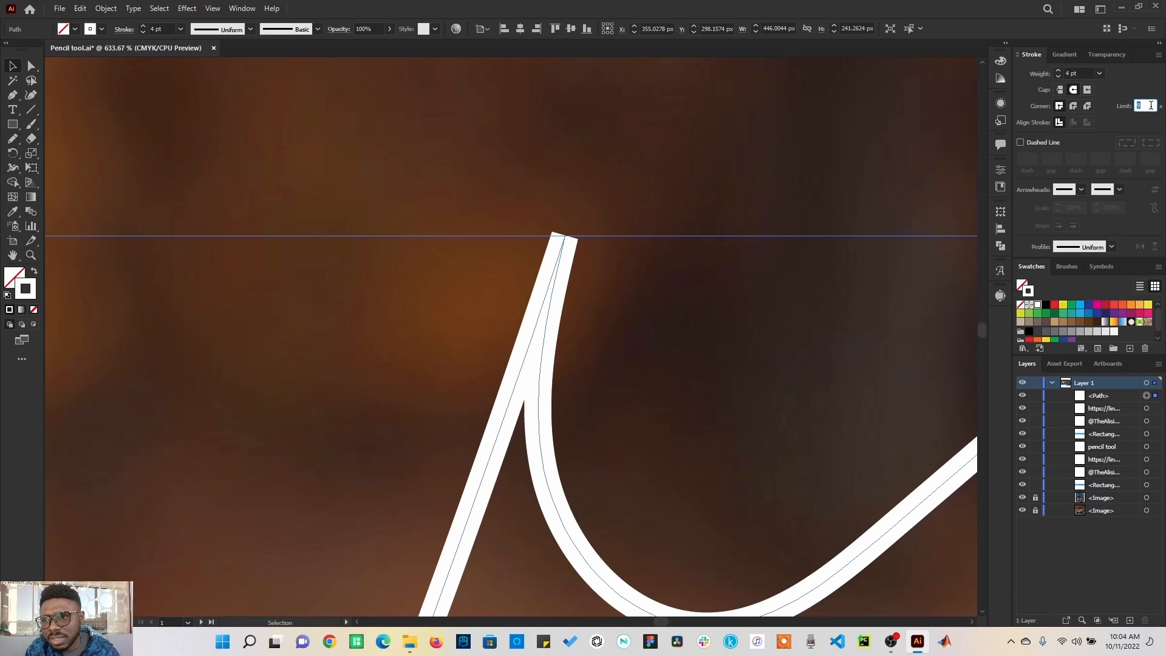
{"action": "left_click", "coordinate": [1074, 107]}
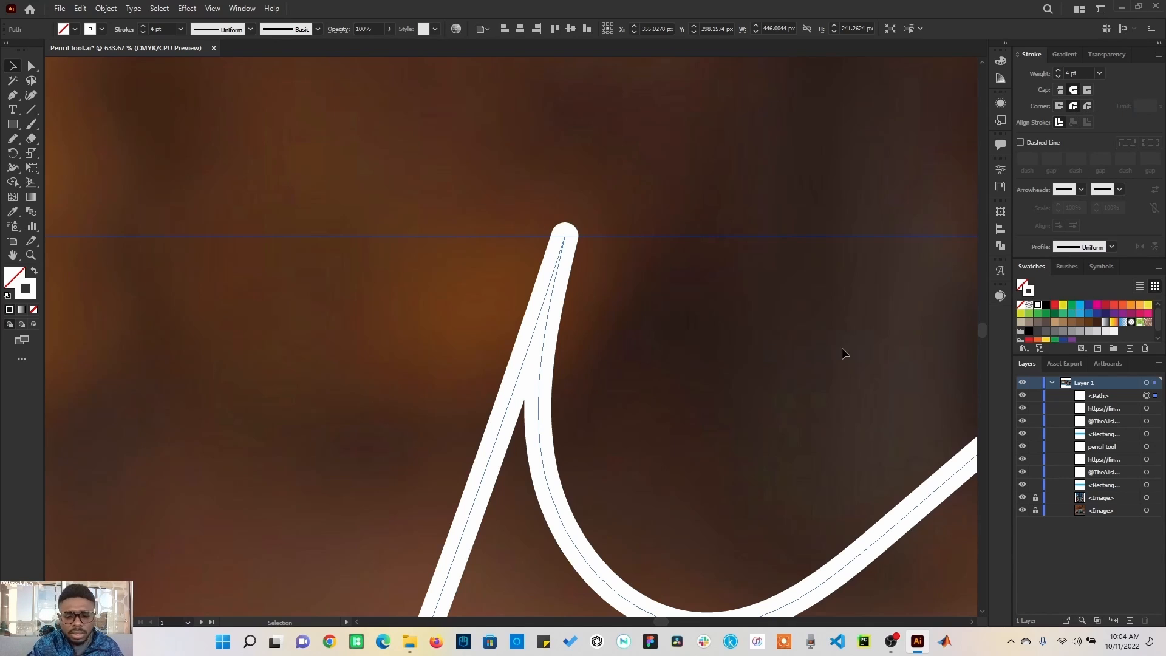
{"action": "key", "text": "ctrl+0"}
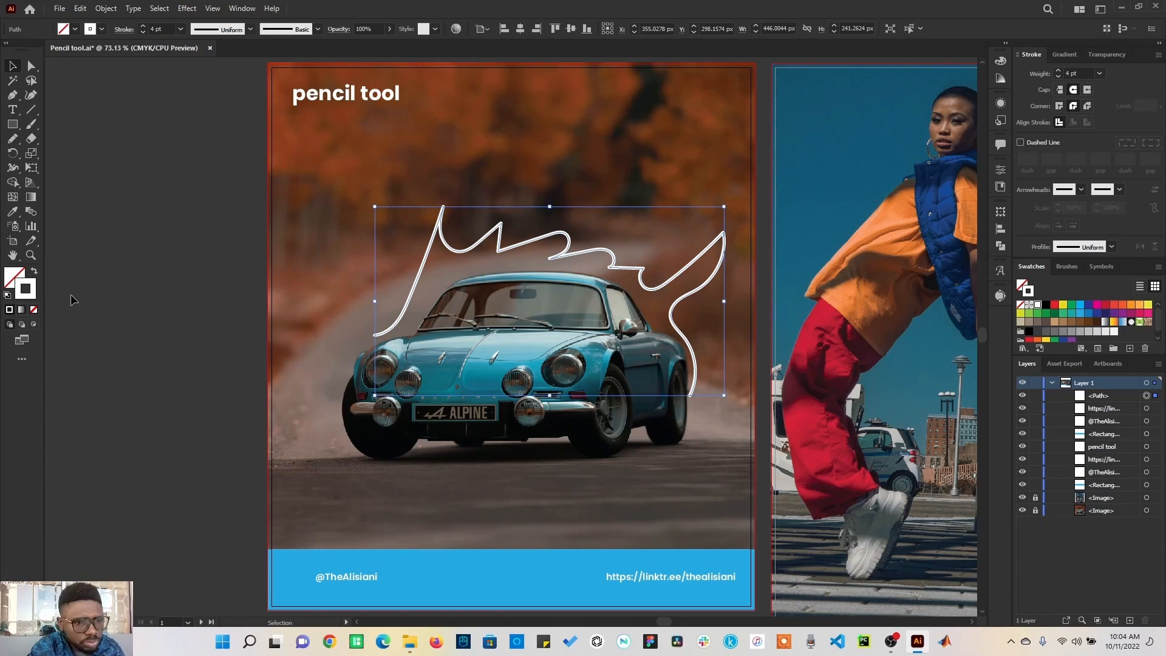
{"action": "left_click", "coordinate": [188, 275]}
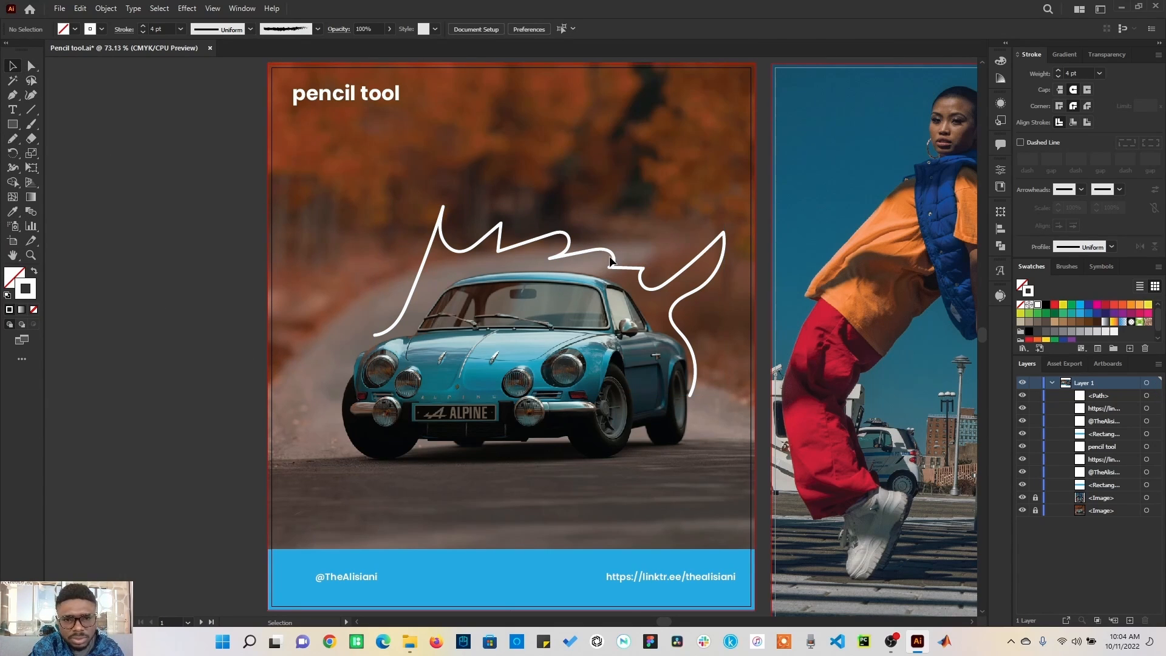
Turn the jagged path's stroke into a dashed line with a 12 pt dash.
{"action": "left_click", "coordinate": [609, 254]}
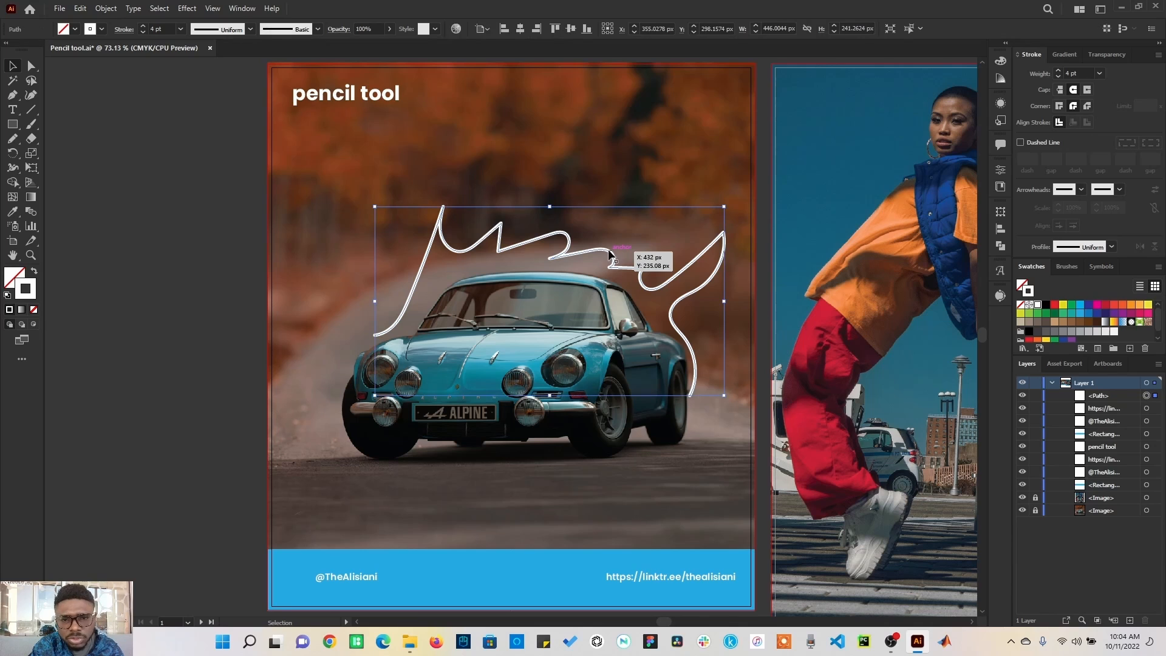
{"action": "left_click", "coordinate": [1021, 143]}
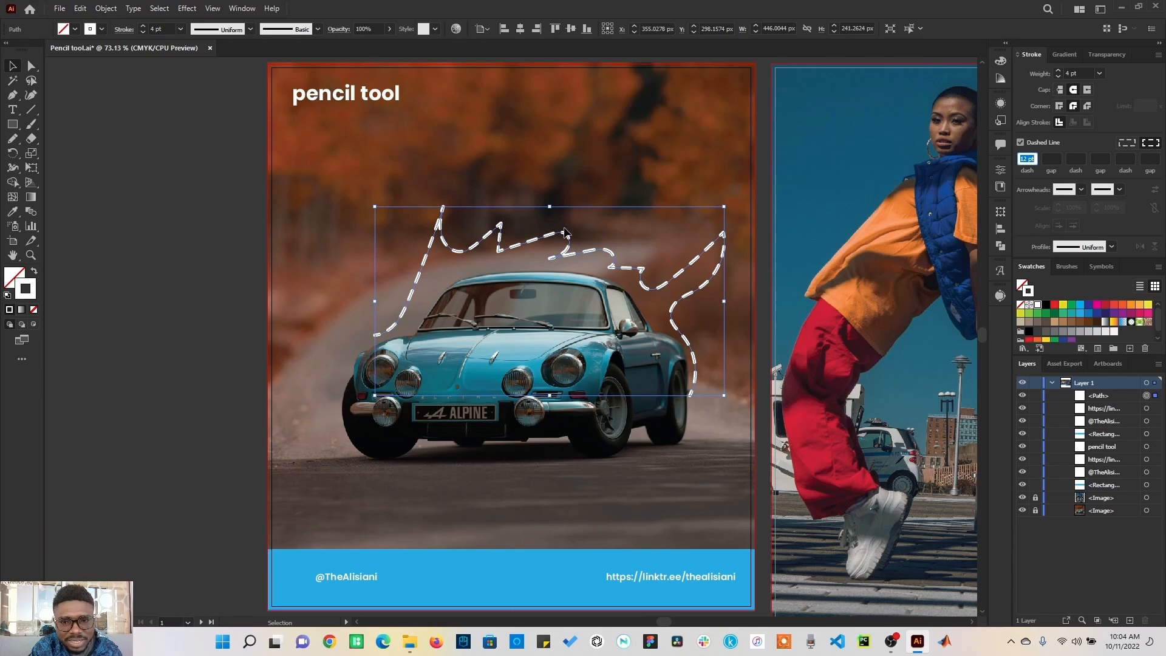
{"action": "left_click", "coordinate": [602, 229]}
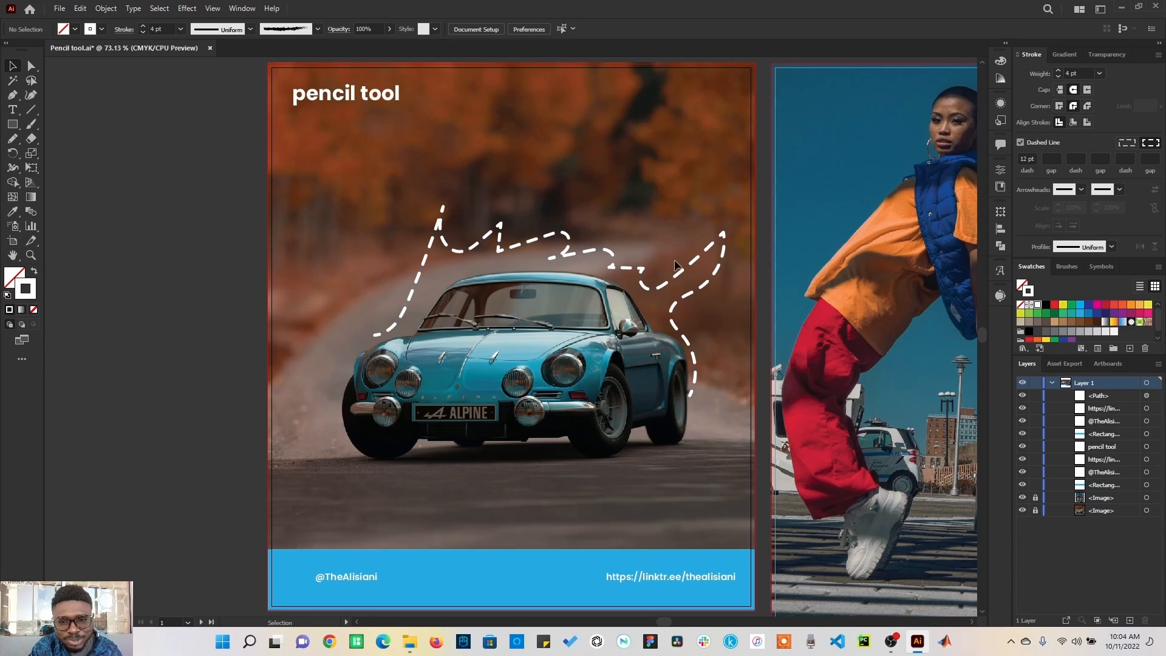
Try a 5 pt dash length on the jagged path, finishing with 20 pt.
{"action": "left_click", "coordinate": [578, 258]}
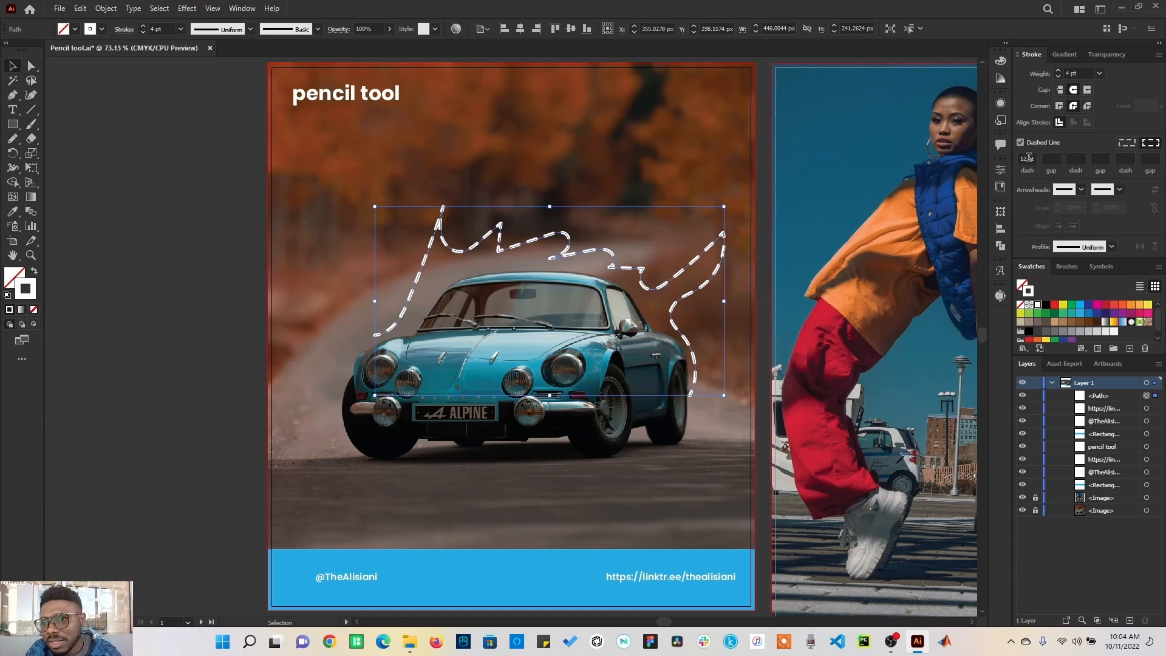
{"action": "left_click", "coordinate": [1032, 159]}
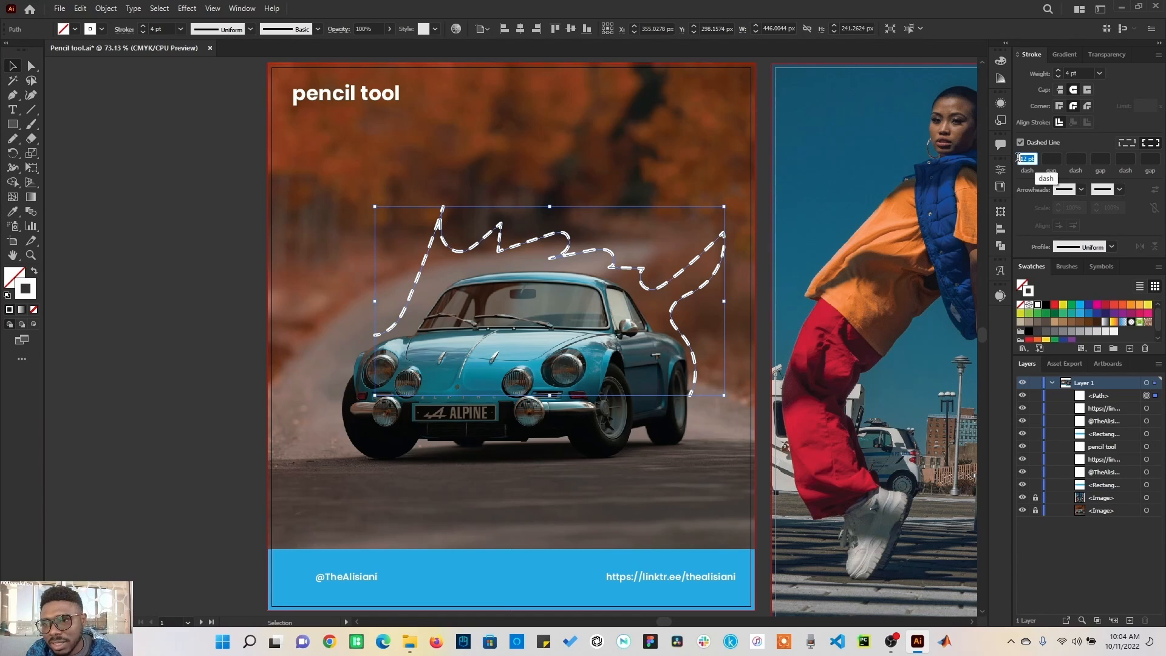
{"action": "type", "text": "5"}
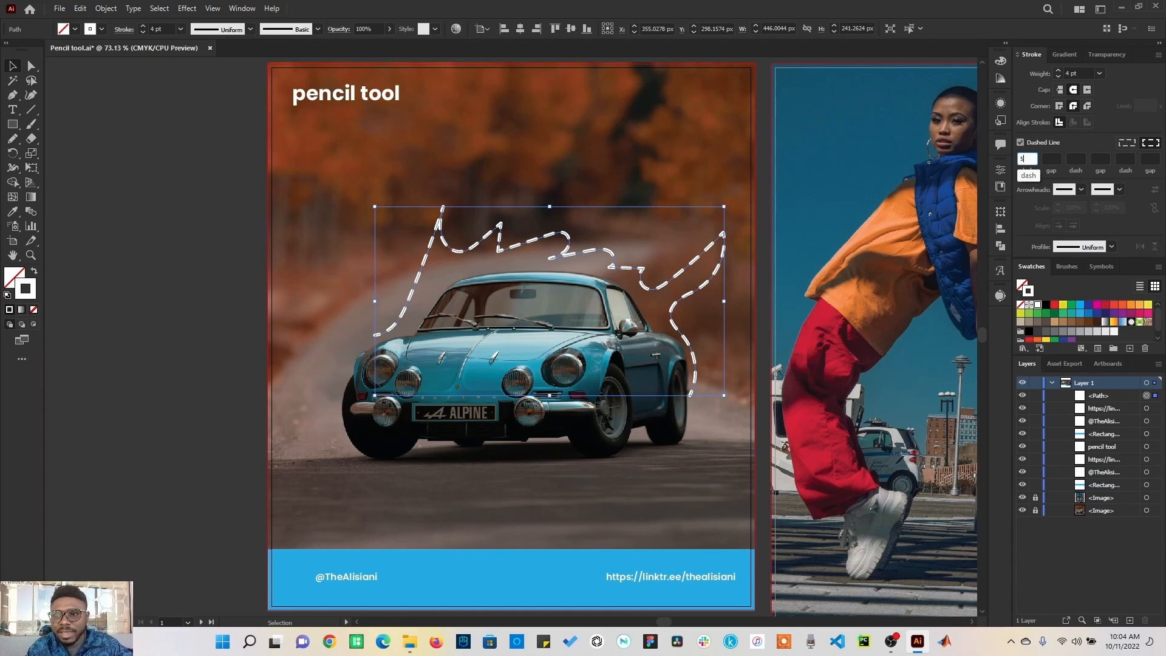
{"action": "left_click", "coordinate": [1049, 158]}
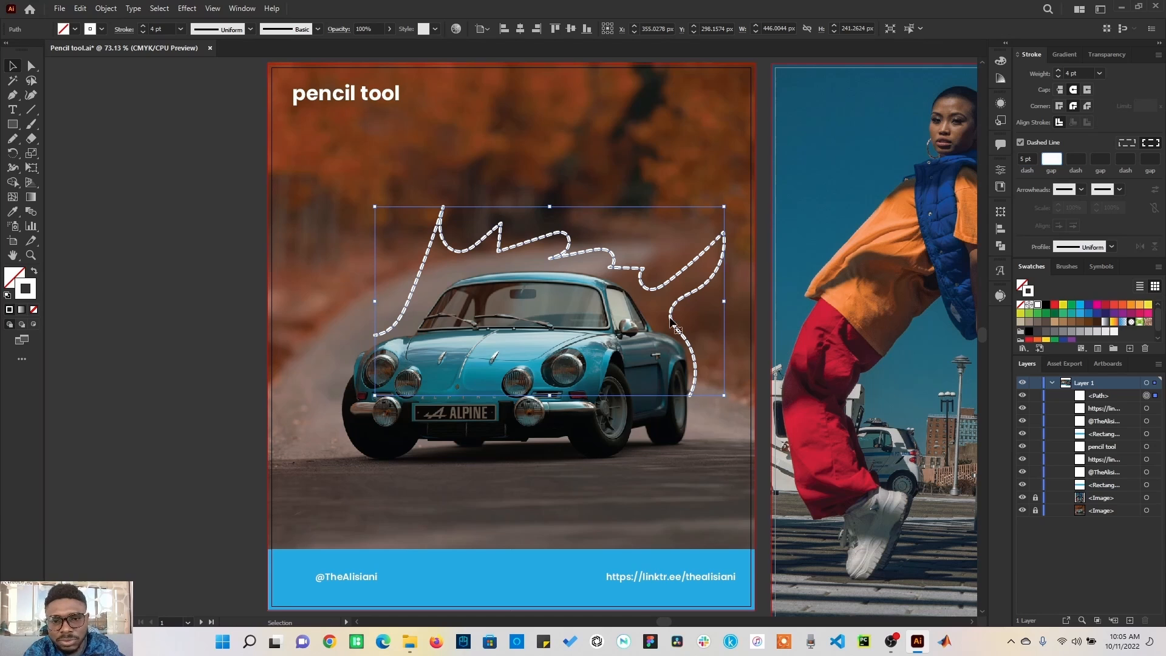
{"action": "left_click", "coordinate": [1023, 157]}
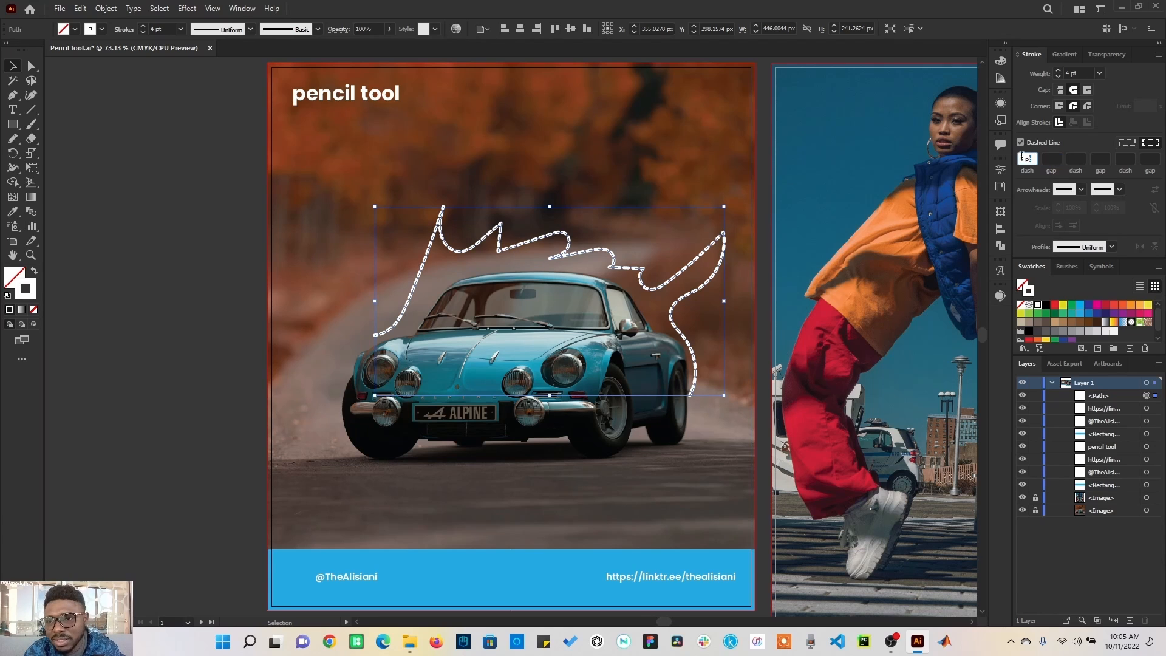
{"action": "type", "text": "20"}
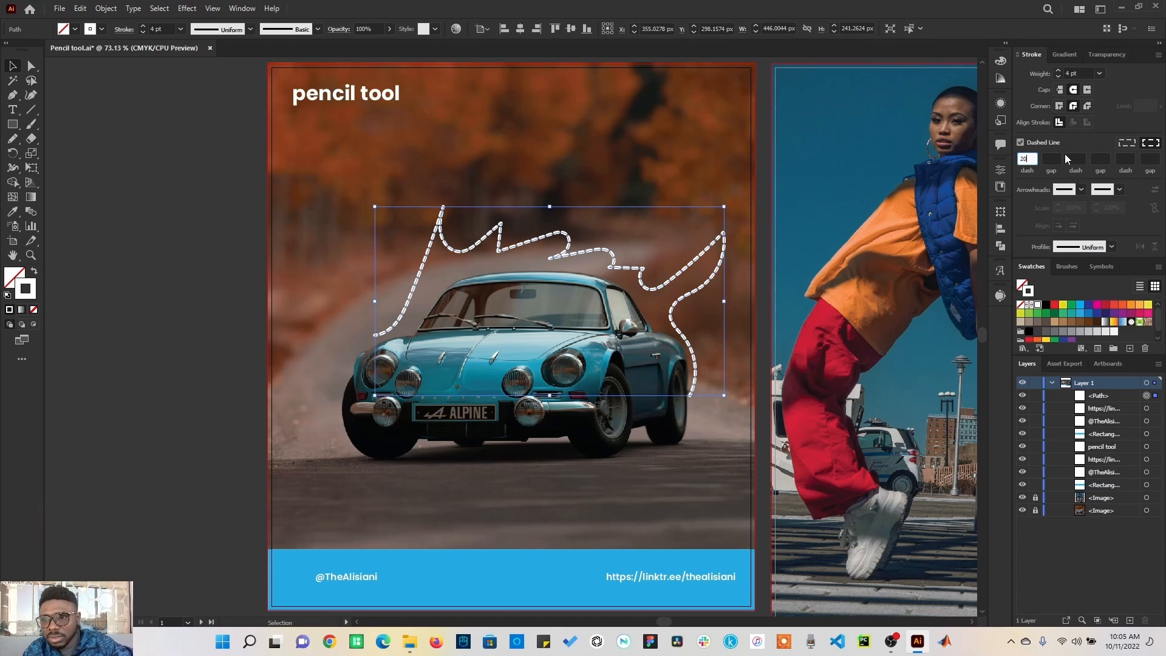
{"action": "key", "text": "Tab"}
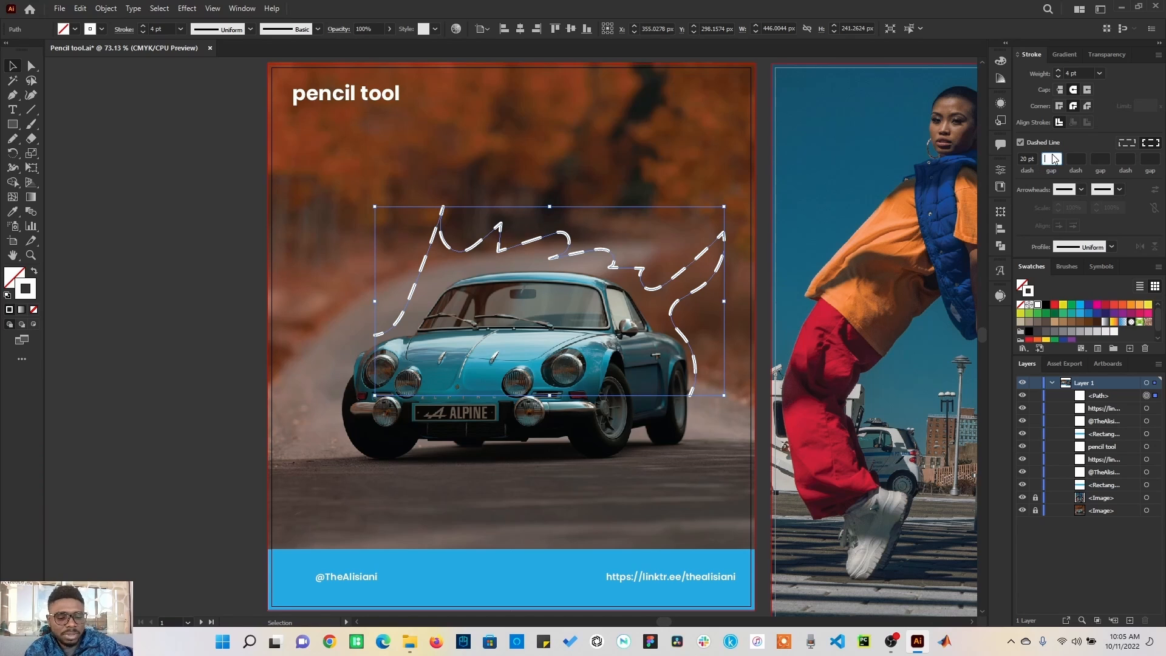
Try 5 pt and 9 pt gaps between the jagged path's dashes, finishing with a 10 pt gap.
{"action": "type", "text": "5"}
{"action": "key", "text": "Tab"}
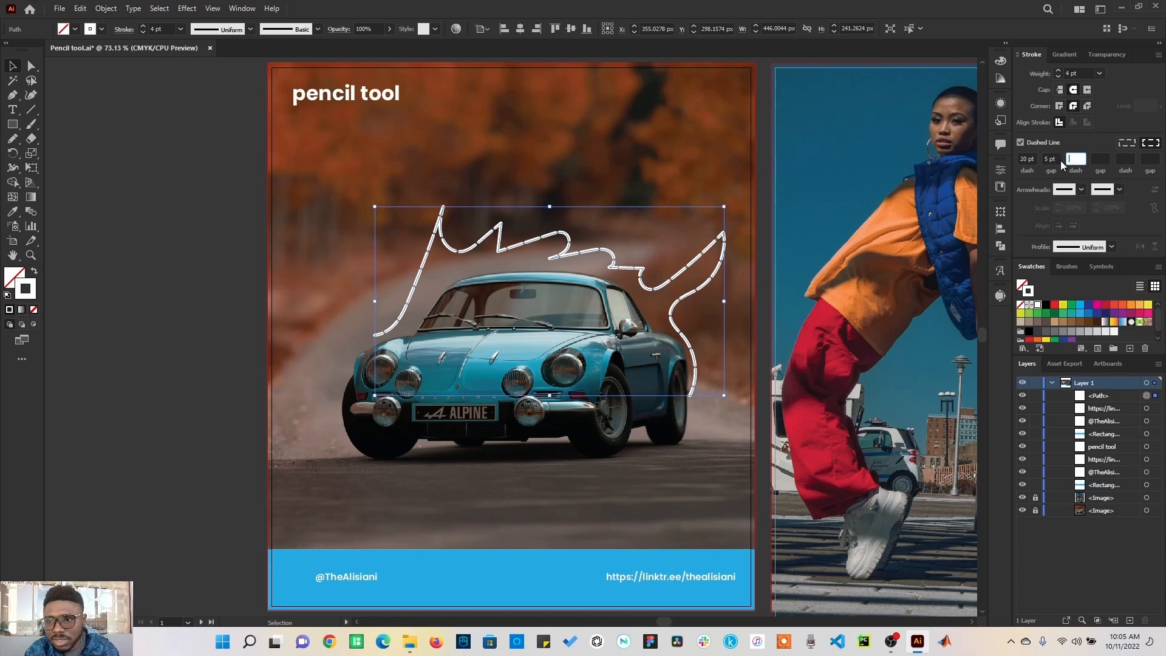
{"action": "key", "text": "shift+Tab"}
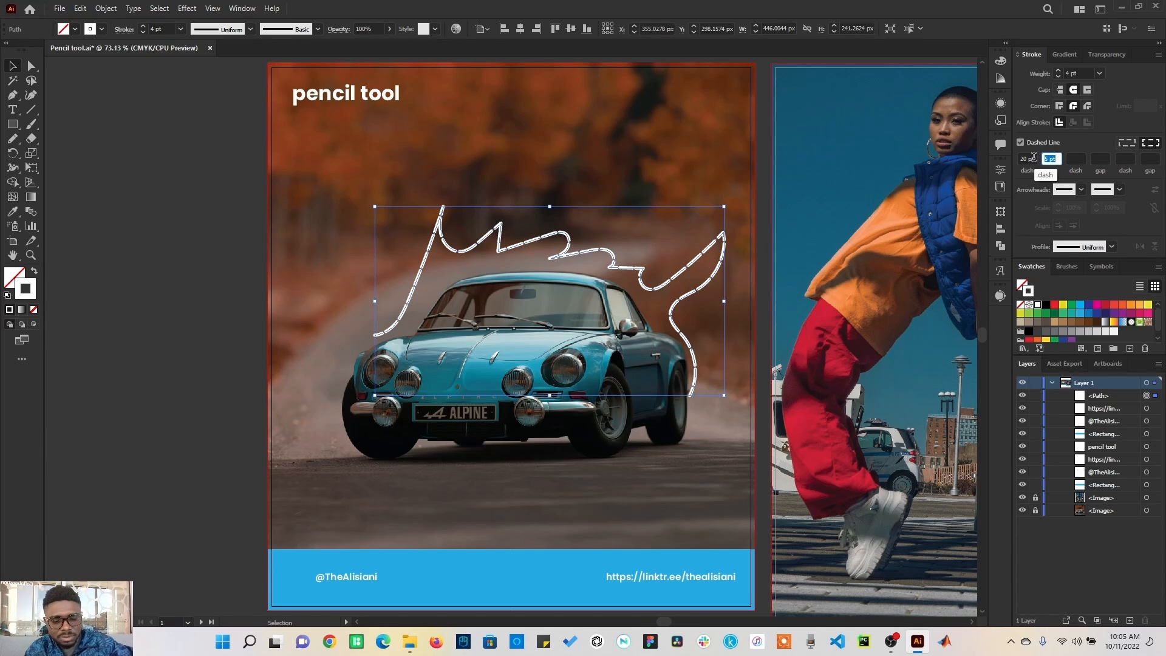
{"action": "type", "text": "9"}
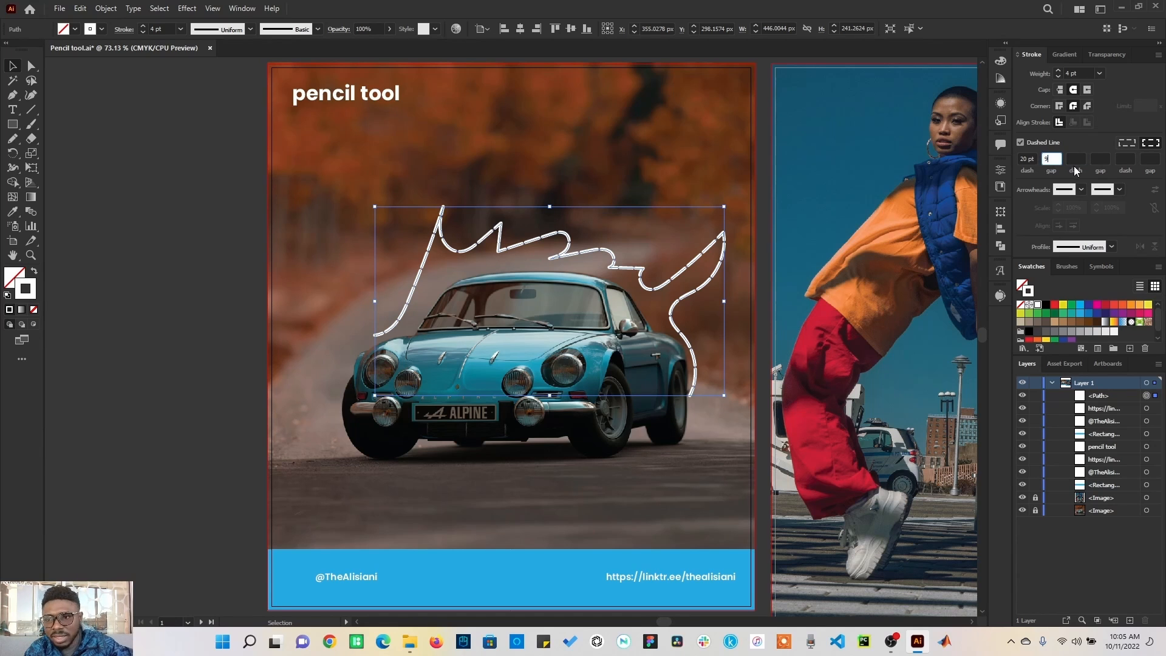
{"action": "left_click", "coordinate": [1074, 158]}
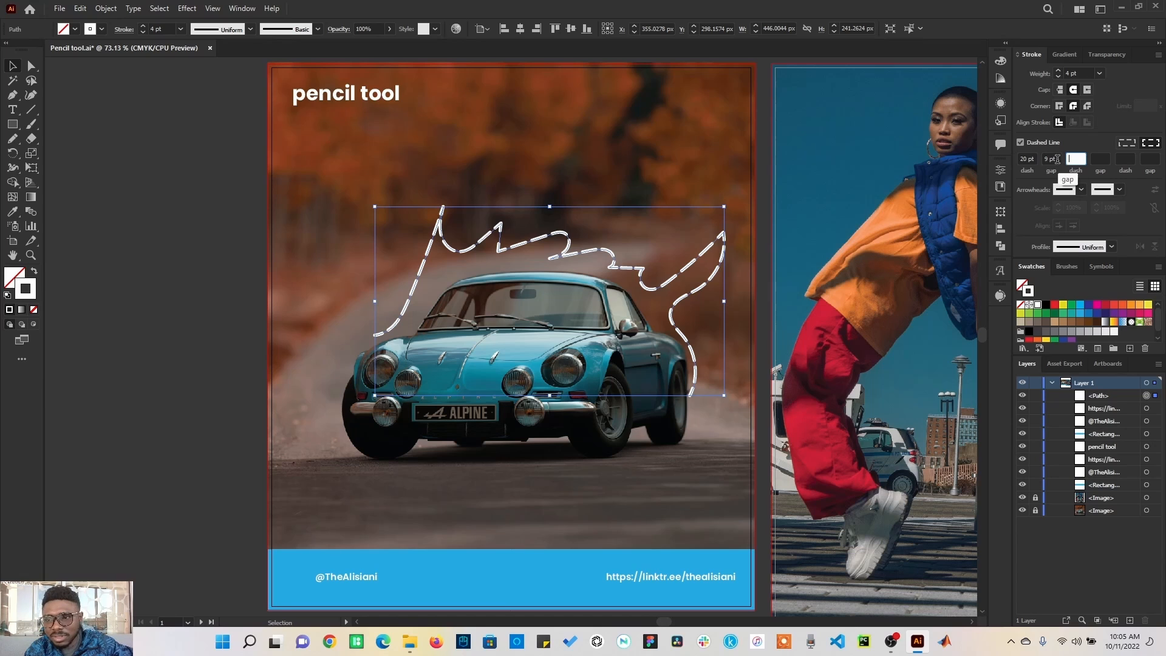
{"action": "key", "text": "shift+Tab"}
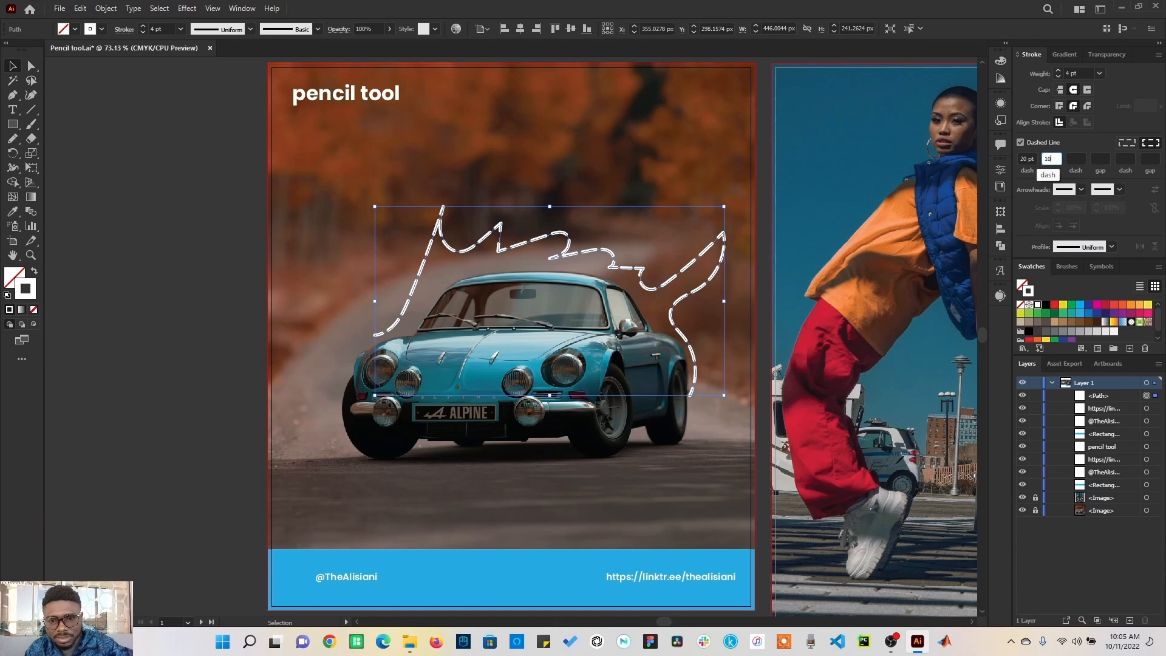
{"action": "left_click", "coordinate": [1075, 159]}
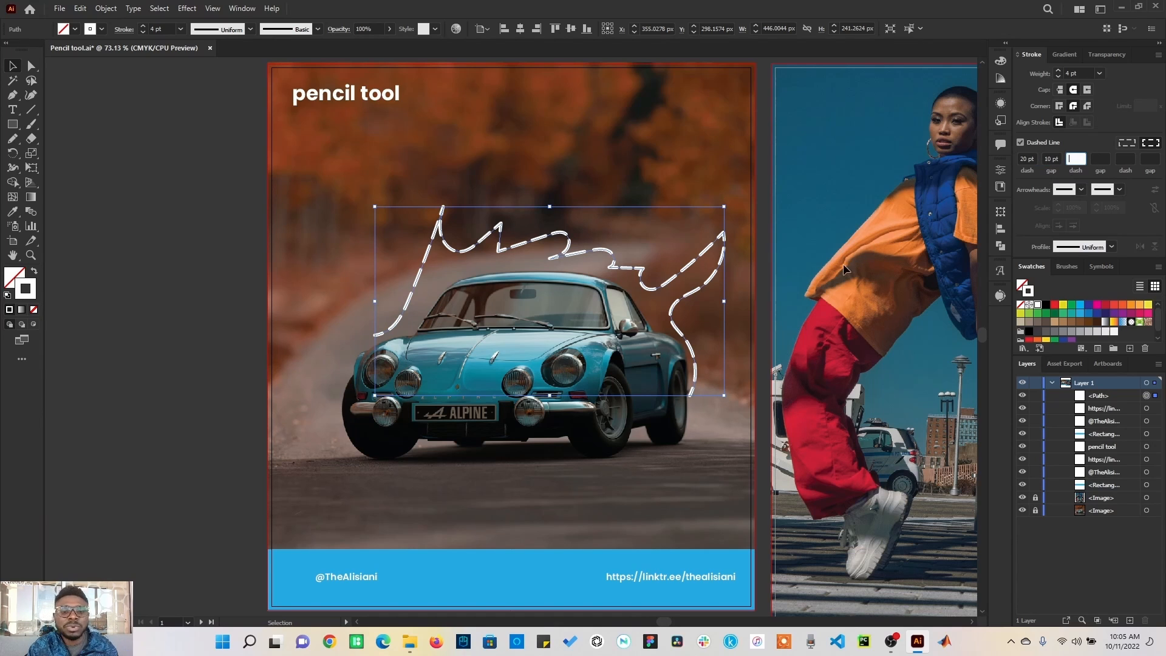
{"action": "left_click", "coordinate": [257, 370]}
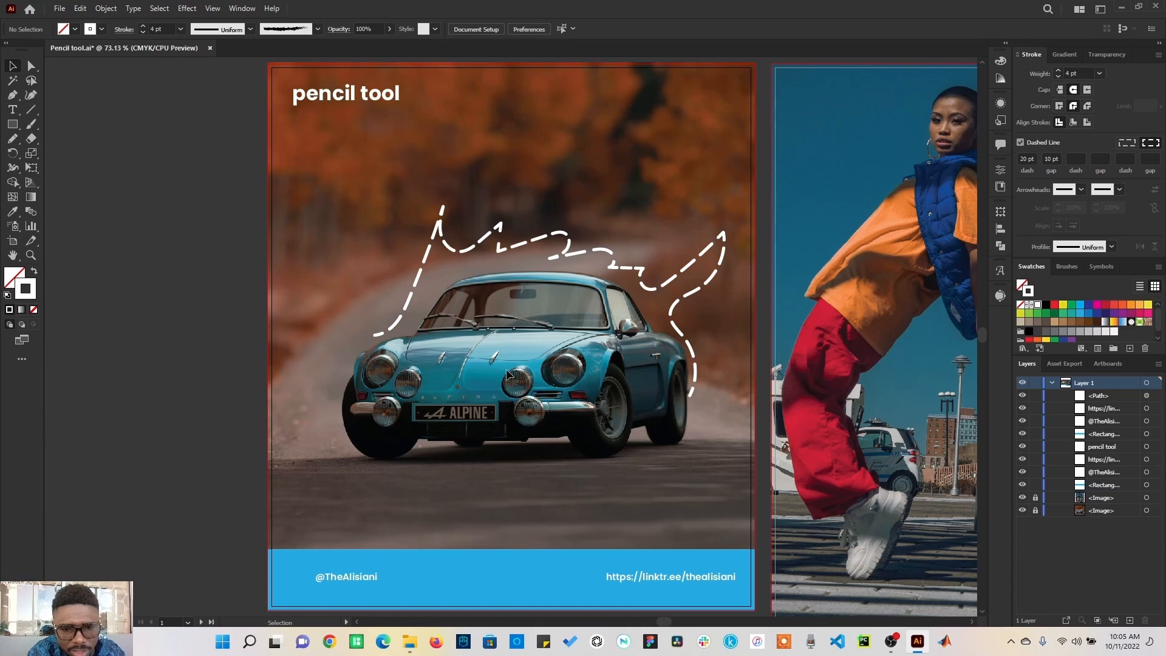
Draw a small dashed pencil loop about 93 px wide and 86 px high around the car's inner headlight beside the number plate.
{"action": "left_click", "coordinate": [13, 141]}
{"action": "mouse_move", "coordinate": [500, 375]}
{"action": "left_mouse_down"}
{"action": "mouse_move", "coordinate": [485, 388]}
{"action": "mouse_move", "coordinate": [515, 410]}
{"action": "mouse_move", "coordinate": [547, 392]}
{"action": "mouse_move", "coordinate": [553, 372]}
{"action": "mouse_move", "coordinate": [539, 351]}
{"action": "mouse_move", "coordinate": [499, 377]}
{"action": "left_mouse_up"}
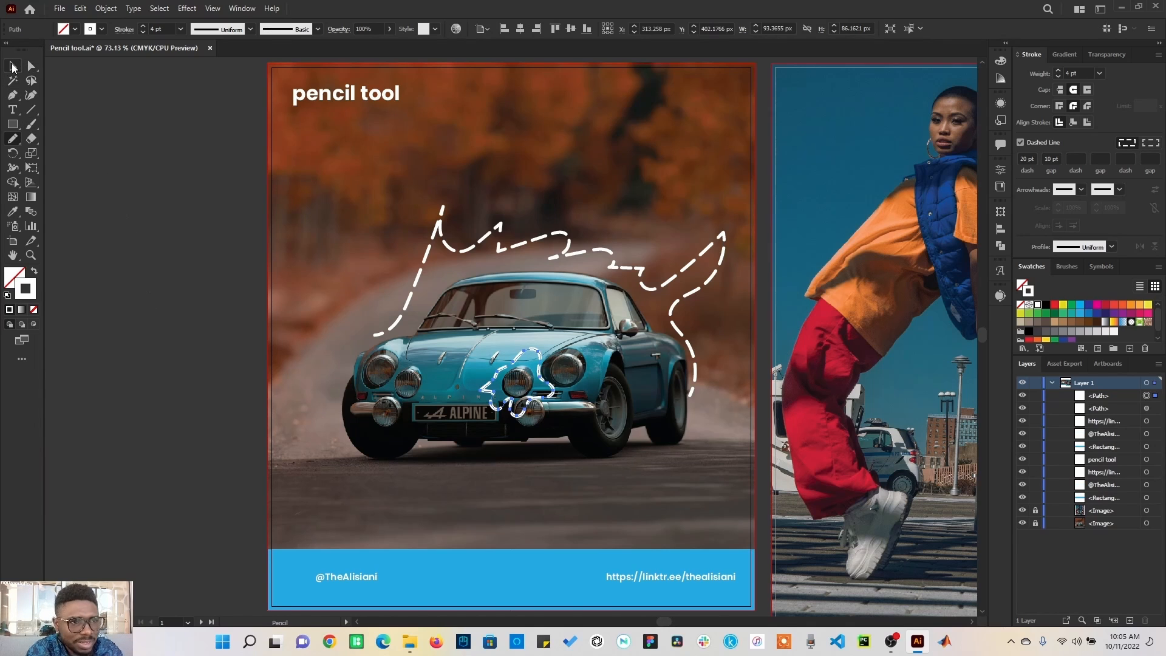
{"action": "key", "text": "v"}
{"action": "left_click", "coordinate": [85, 156]}
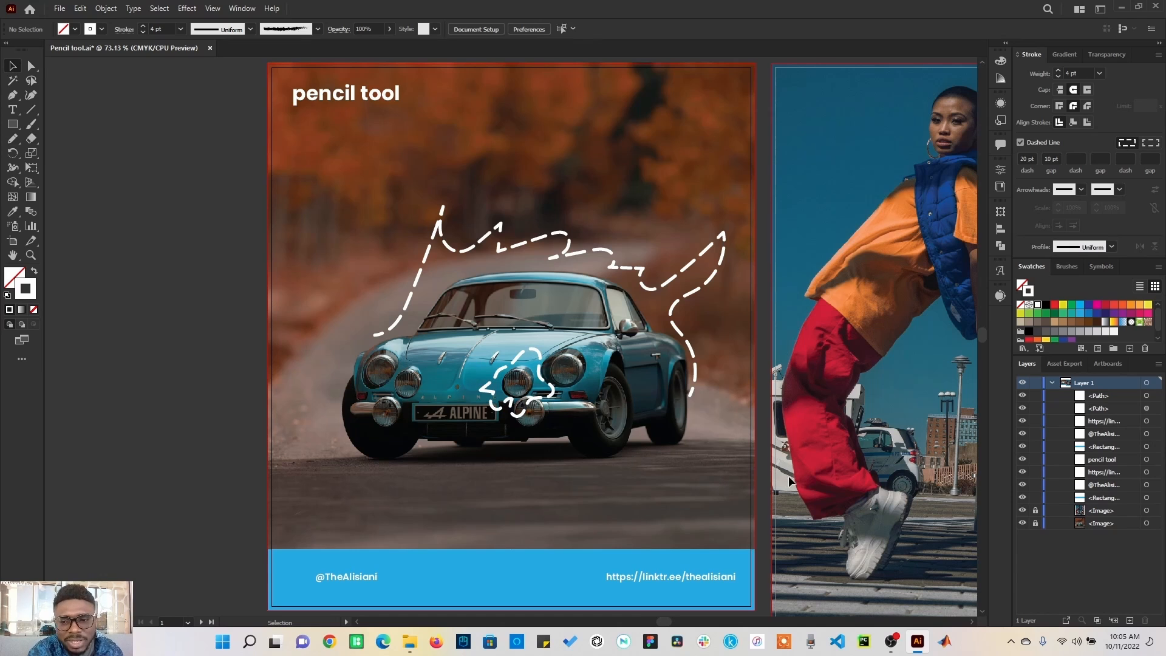
Draw a dashed pencil outline about 615 px wide and 660 px high around the two people holding hands on the second artboard.
{"action": "scroll", "coordinate": [790, 482], "scroll_direction": "right", "scroll_amount": 10}
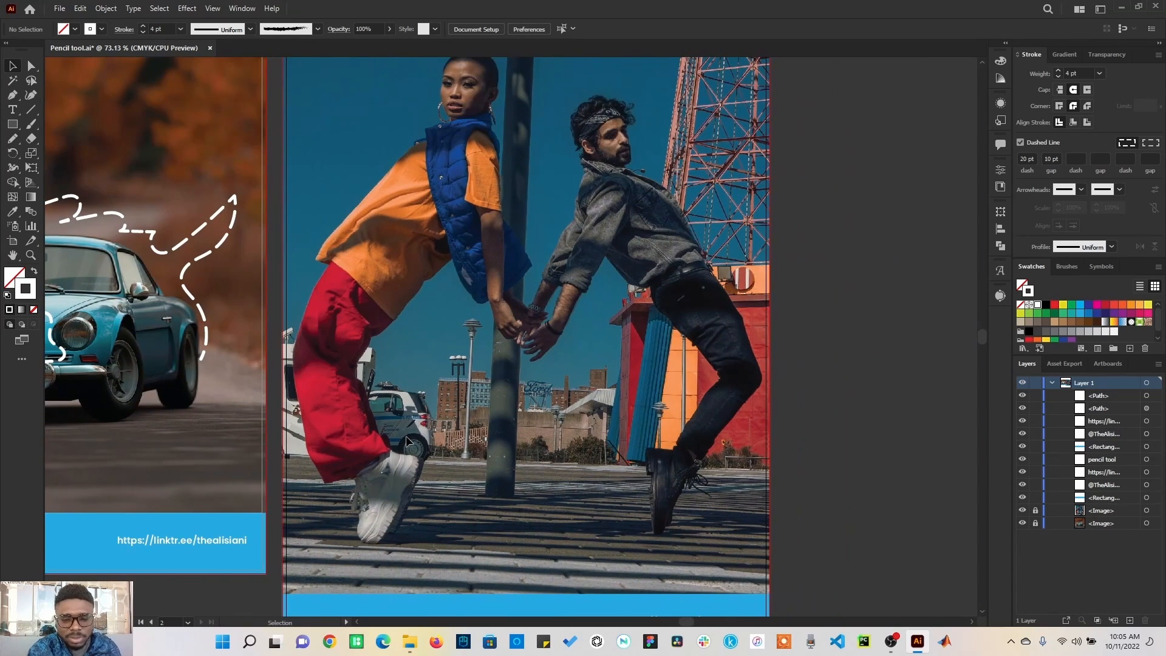
{"action": "scroll", "coordinate": [406, 441], "scroll_direction": "down", "scroll_amount": 1}
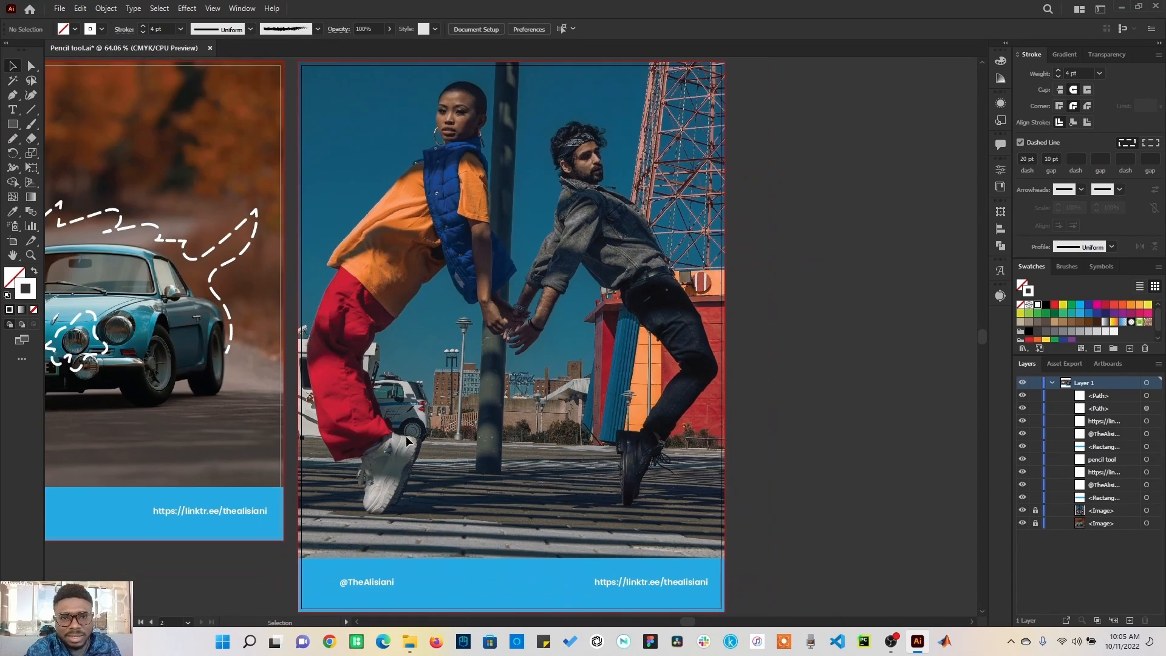
{"action": "left_click", "coordinate": [13, 140]}
{"action": "mouse_move", "coordinate": [437, 86]}
{"action": "left_mouse_down"}
{"action": "mouse_move", "coordinate": [476, 71]}
{"action": "mouse_move", "coordinate": [495, 95]}
{"action": "mouse_move", "coordinate": [496, 204]}
{"action": "mouse_move", "coordinate": [523, 271]}
{"action": "mouse_move", "coordinate": [510, 298]}
{"action": "mouse_move", "coordinate": [554, 206]}
{"action": "mouse_move", "coordinate": [547, 132]}
{"action": "mouse_move", "coordinate": [583, 114]}
{"action": "mouse_move", "coordinate": [610, 130]}
{"action": "mouse_move", "coordinate": [610, 170]}
{"action": "mouse_move", "coordinate": [652, 210]}
{"action": "mouse_move", "coordinate": [710, 313]}
{"action": "mouse_move", "coordinate": [702, 304]}
{"action": "mouse_move", "coordinate": [724, 361]}
{"action": "mouse_move", "coordinate": [719, 386]}
{"action": "mouse_move", "coordinate": [680, 439]}
{"action": "mouse_move", "coordinate": [678, 478]}
{"action": "mouse_move", "coordinate": [651, 483]}
{"action": "mouse_move", "coordinate": [642, 503]}
{"action": "mouse_move", "coordinate": [624, 510]}
{"action": "mouse_move", "coordinate": [611, 495]}
{"action": "mouse_move", "coordinate": [620, 421]}
{"action": "mouse_move", "coordinate": [649, 406]}
{"action": "mouse_move", "coordinate": [672, 363]}
{"action": "mouse_move", "coordinate": [584, 272]}
{"action": "mouse_move", "coordinate": [515, 366]}
{"action": "mouse_move", "coordinate": [450, 284]}
{"action": "mouse_move", "coordinate": [378, 345]}
{"action": "mouse_move", "coordinate": [382, 394]}
{"action": "mouse_move", "coordinate": [425, 436]}
{"action": "mouse_move", "coordinate": [392, 521]}
{"action": "mouse_move", "coordinate": [355, 516]}
{"action": "mouse_move", "coordinate": [318, 447]}
{"action": "mouse_move", "coordinate": [302, 355]}
{"action": "mouse_move", "coordinate": [323, 248]}
{"action": "mouse_move", "coordinate": [421, 149]}
{"action": "mouse_move", "coordinate": [453, 72]}
{"action": "left_mouse_up"}
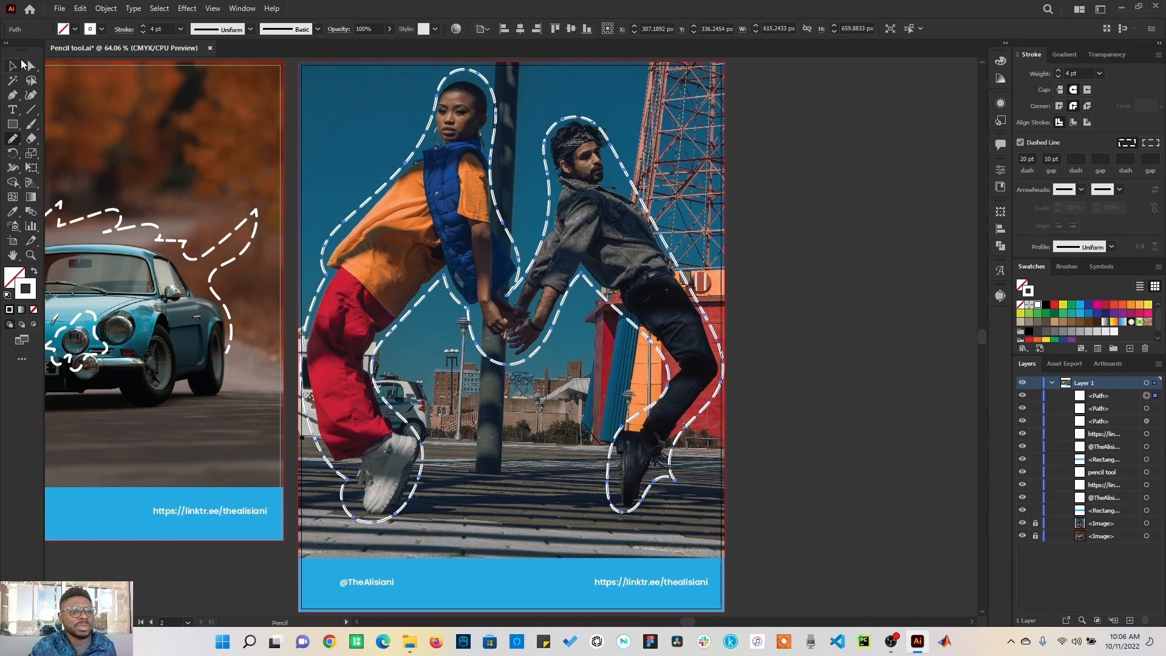
{"action": "left_click", "coordinate": [13, 65]}
{"action": "left_click", "coordinate": [799, 231]}
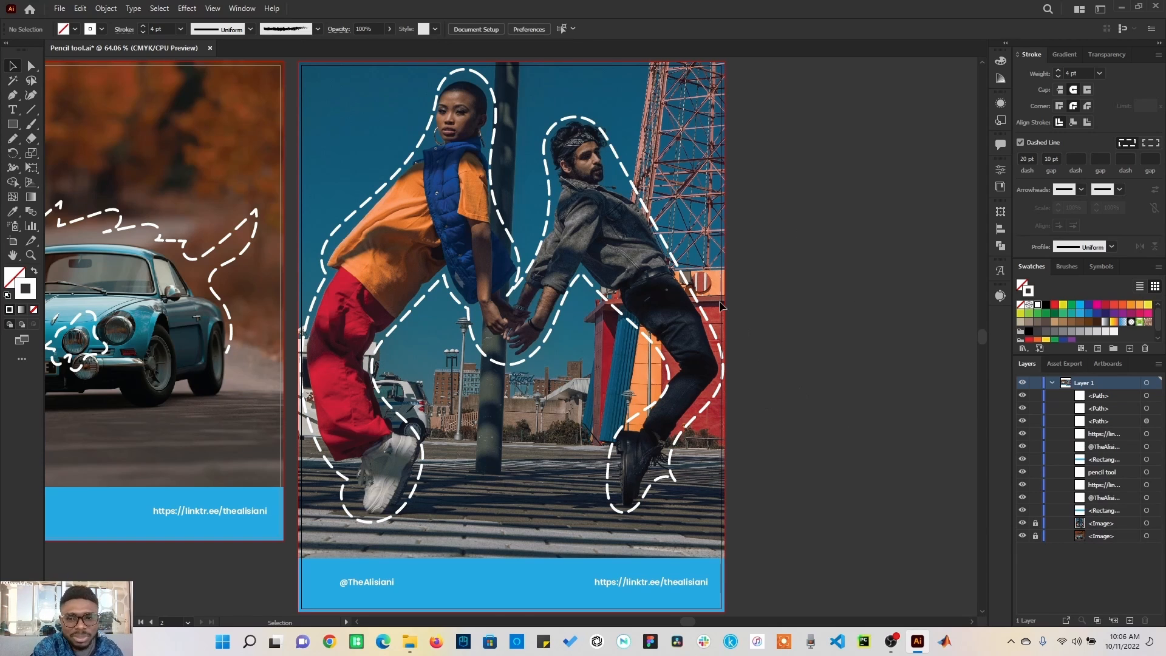
Try a 12 pt dash length on the outline around the two people, finishing with 8 pt.
{"action": "left_click", "coordinate": [690, 287]}
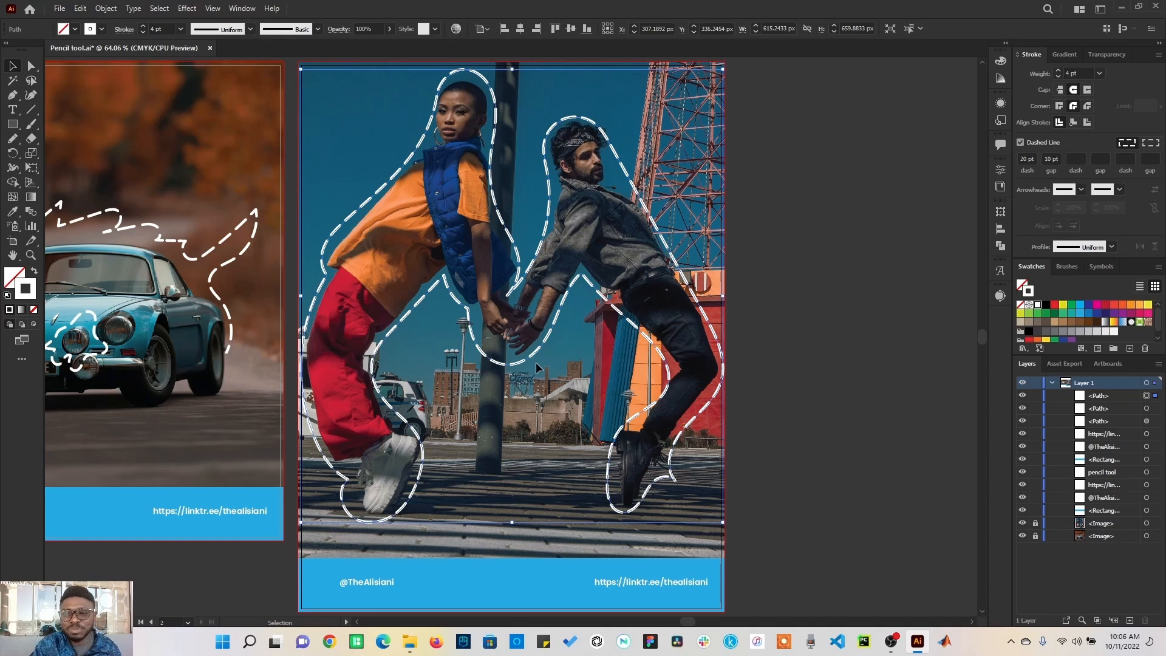
{"action": "left_click", "coordinate": [1034, 157]}
{"action": "type", "text": "12"}
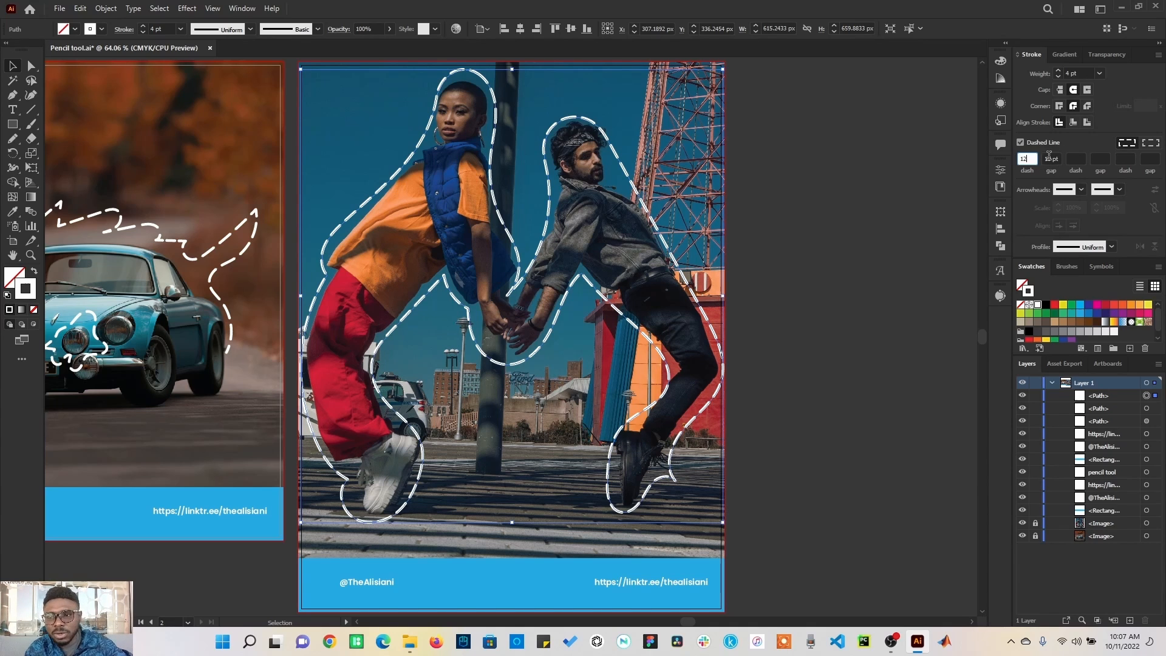
{"action": "key", "text": "Tab"}
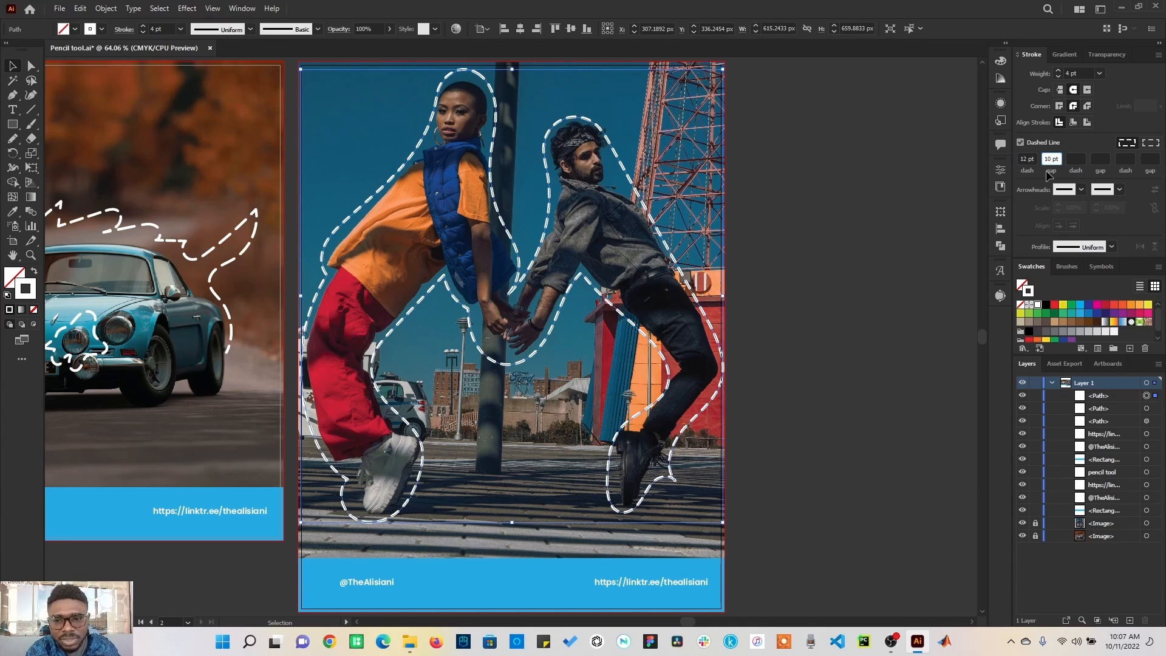
{"action": "left_click", "coordinate": [1019, 159]}
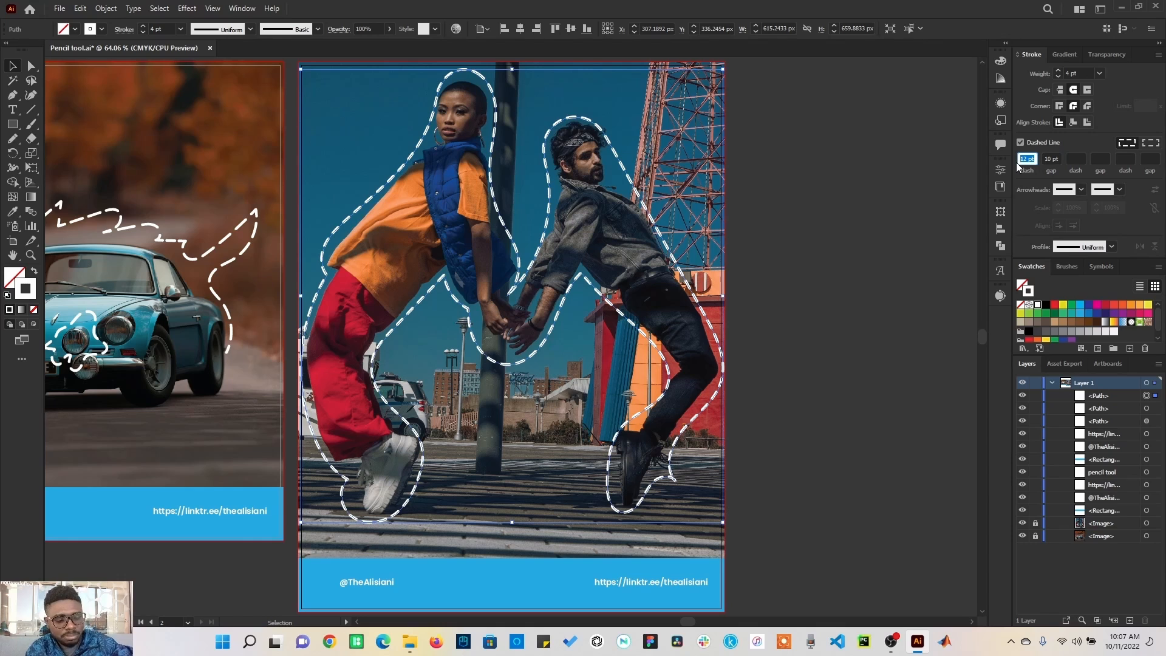
{"action": "type", "text": "8"}
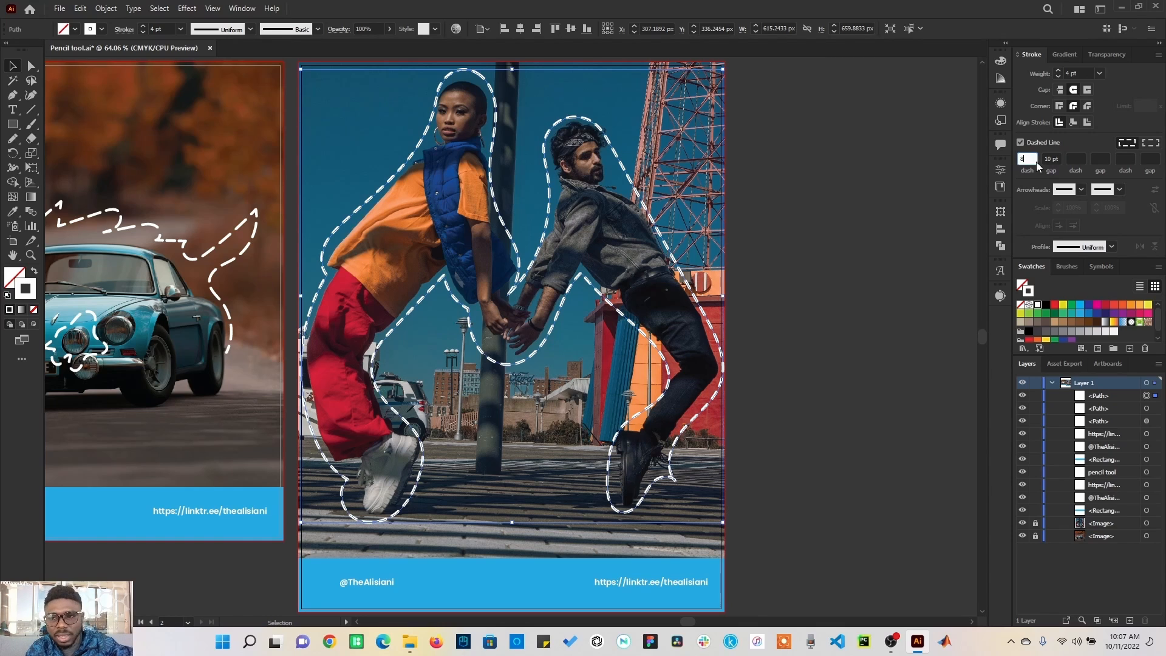
{"action": "left_click", "coordinate": [1060, 159]}
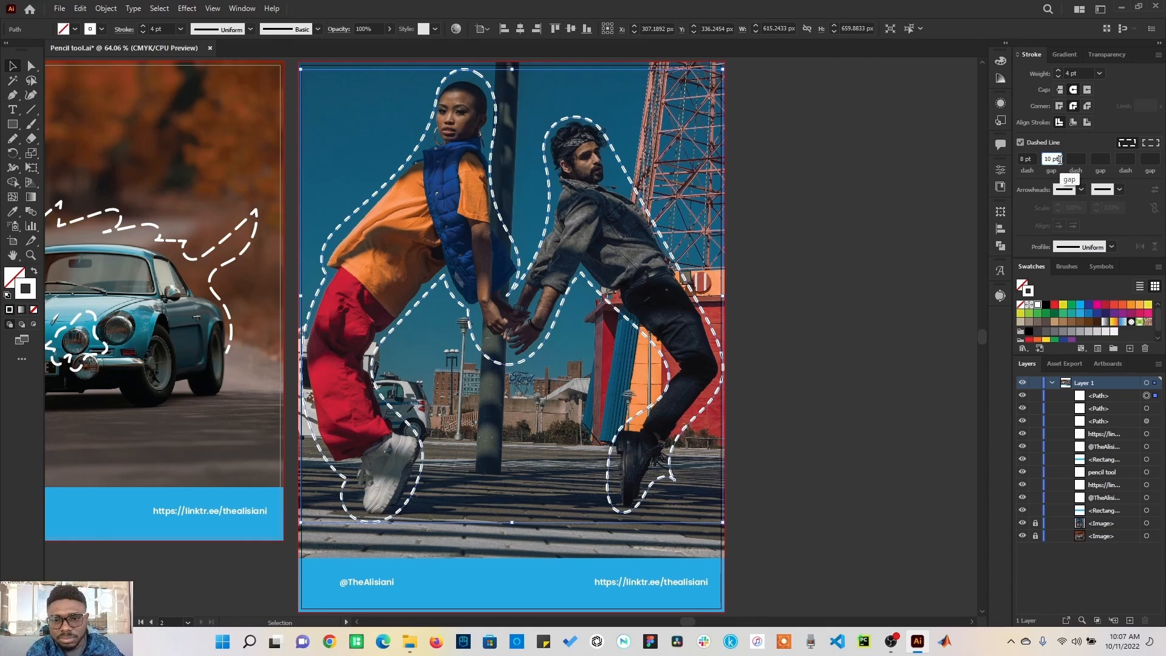
{"action": "left_click", "coordinate": [791, 303]}
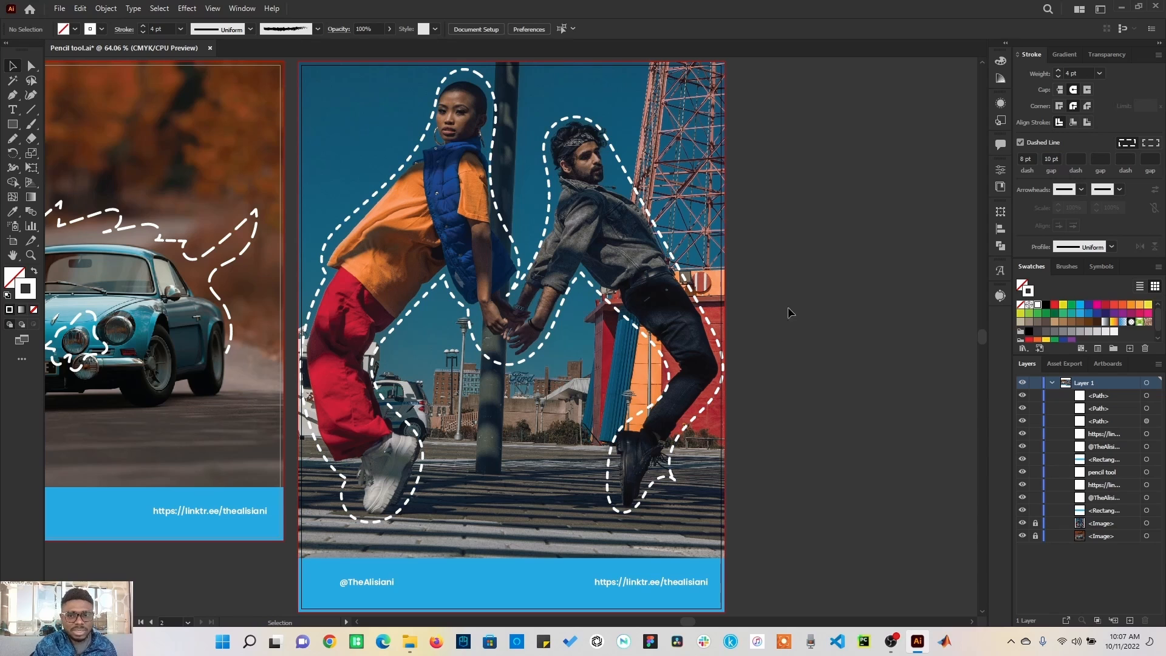
{"action": "left_click", "coordinate": [661, 218]}
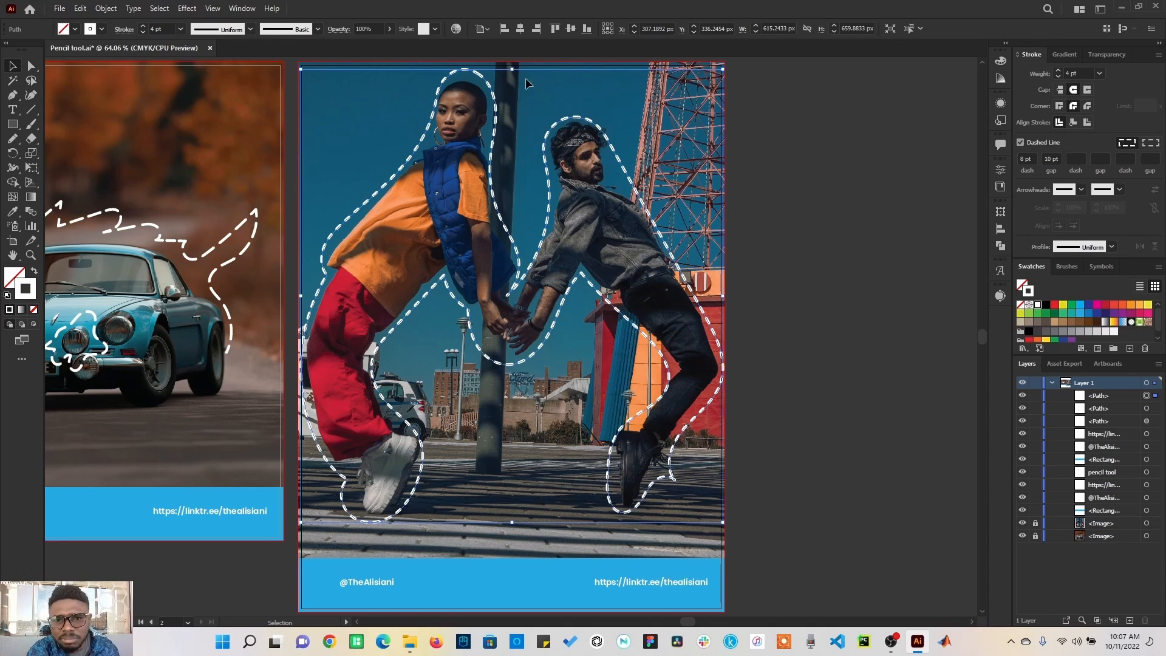
Try Arrow 1 arrowheads at both the start and the end of the dashed outline around the two people.
{"action": "left_click", "coordinate": [770, 161]}
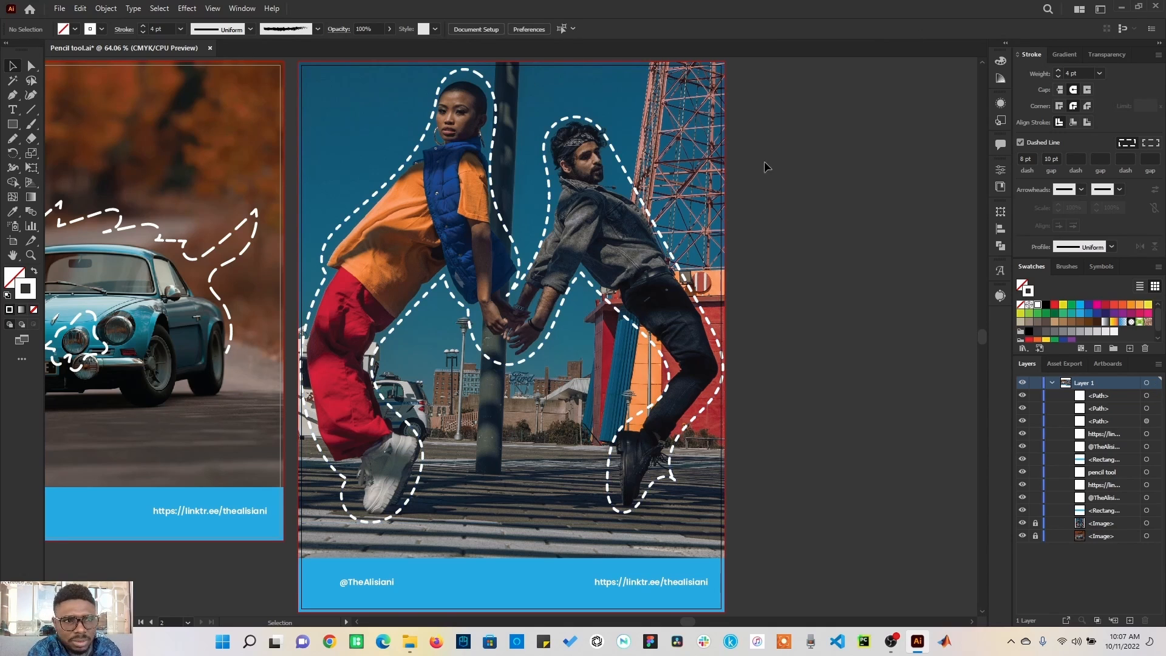
{"action": "left_click", "coordinate": [612, 152]}
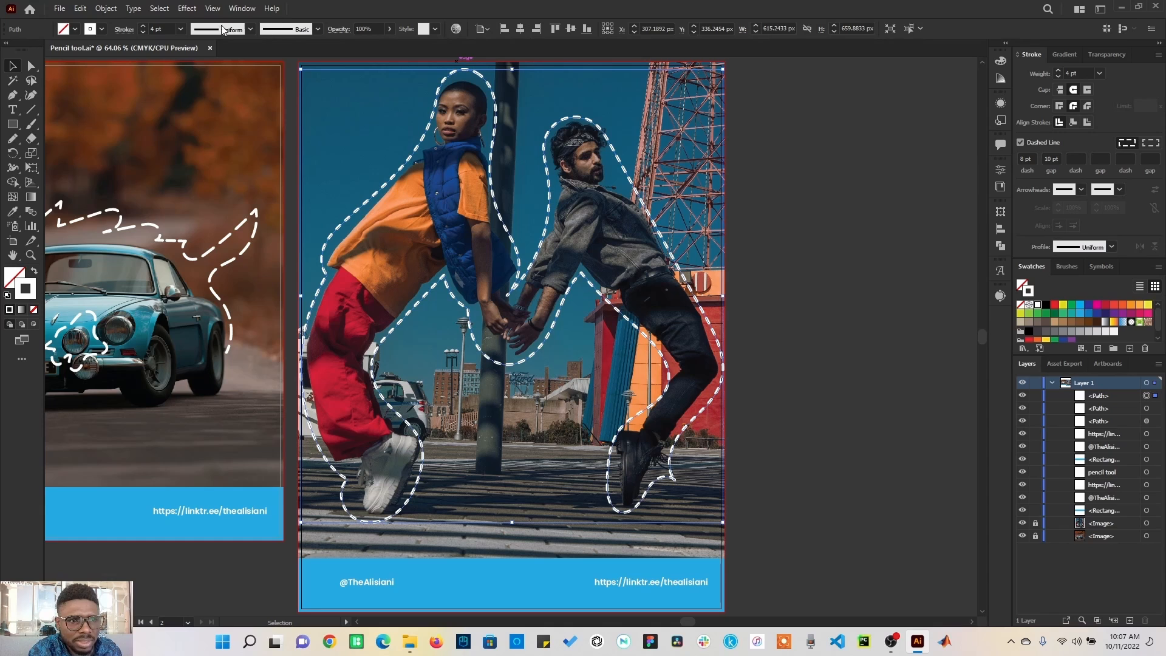
{"action": "left_click", "coordinate": [179, 30]}
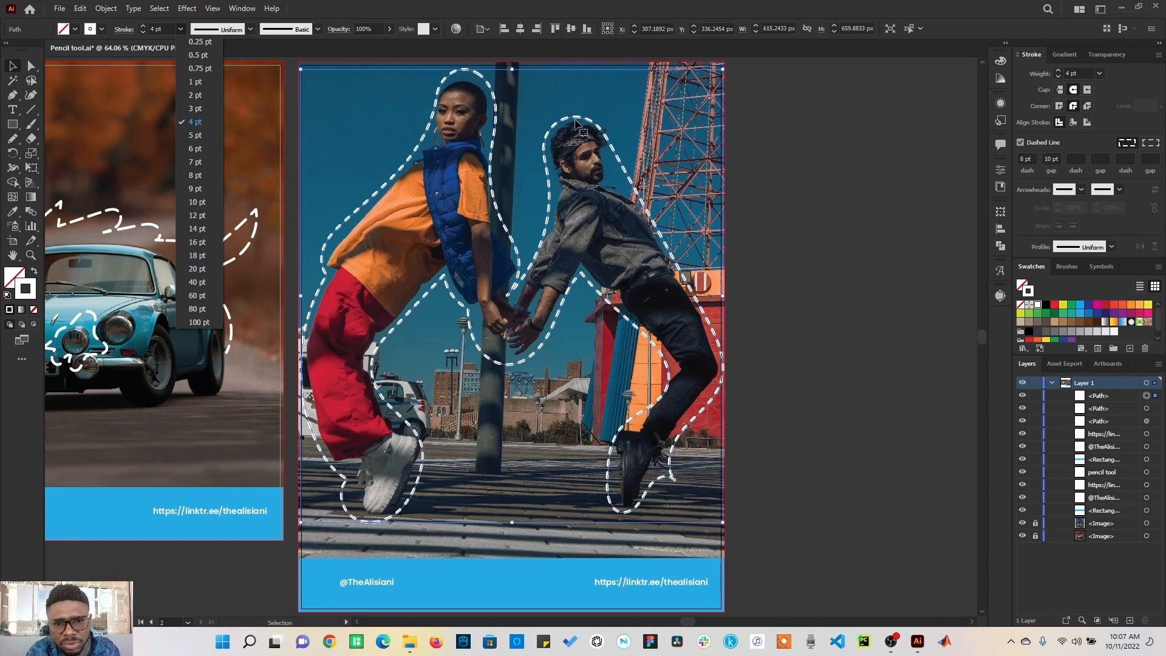
{"action": "left_click", "coordinate": [1082, 191]}
{"action": "left_click", "coordinate": [1082, 191]}
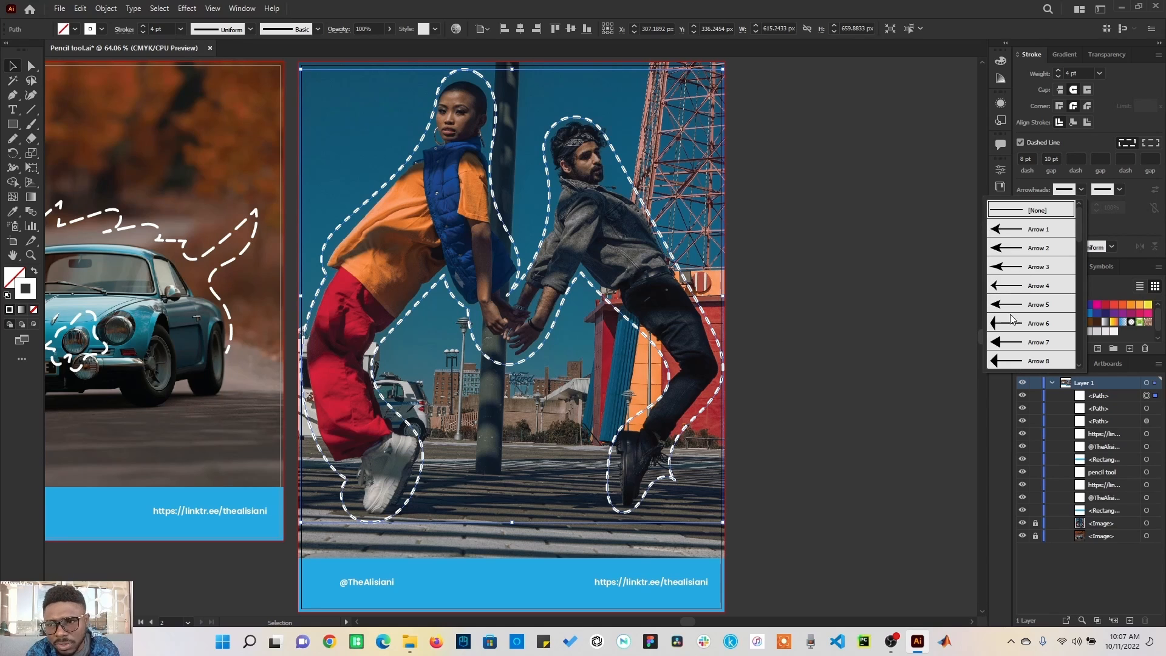
{"action": "left_click", "coordinate": [1026, 229]}
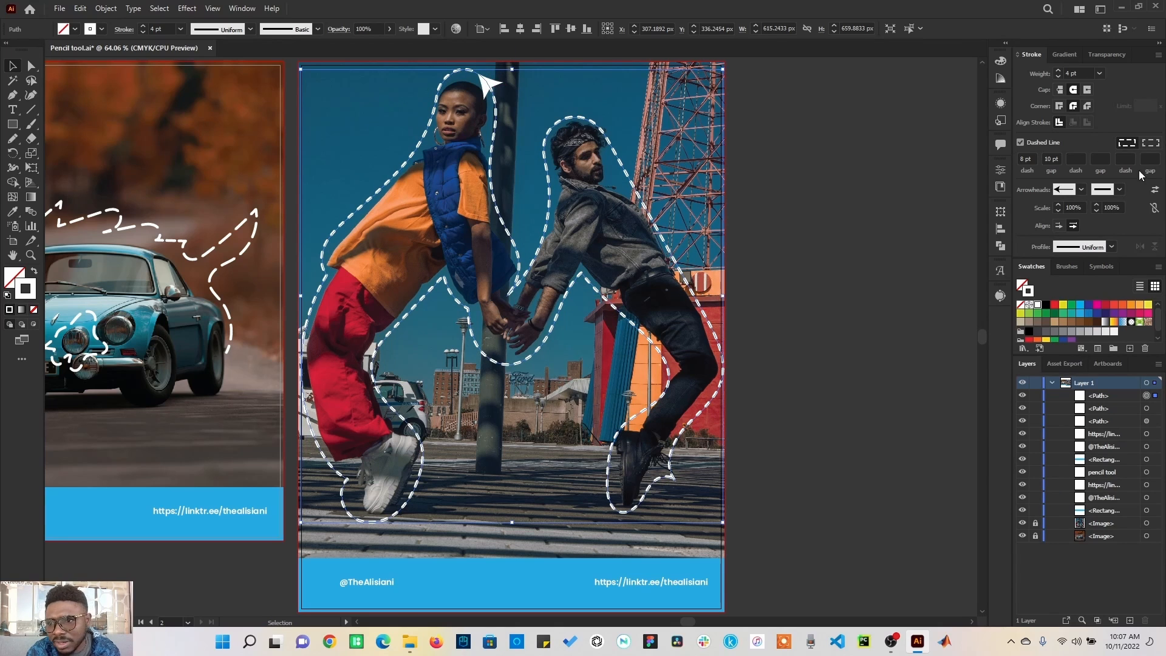
{"action": "left_click", "coordinate": [1120, 190]}
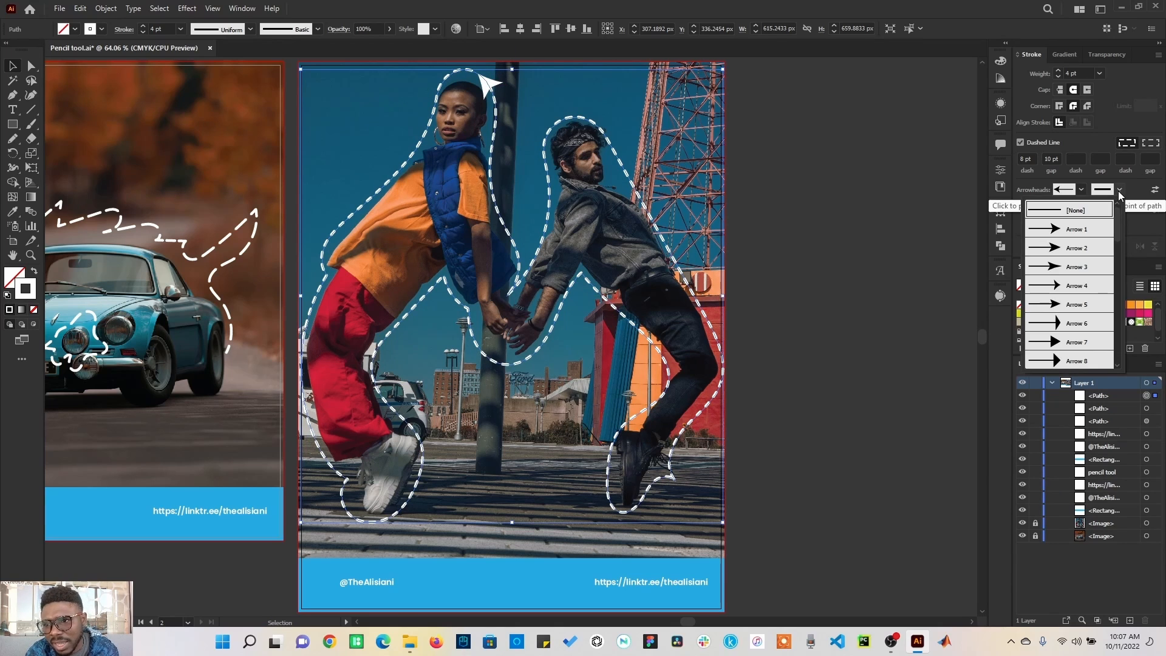
{"action": "left_click", "coordinate": [1096, 235]}
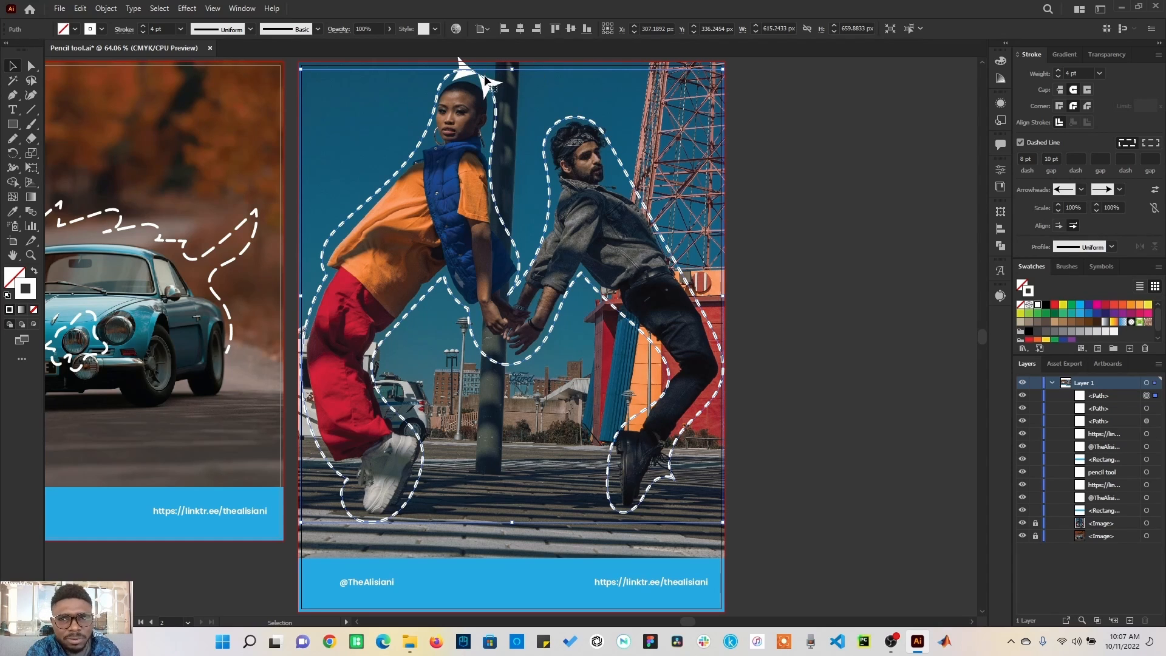
Set both the start and end arrowheads of the people outline back to None.
{"action": "left_click", "coordinate": [1081, 190]}
{"action": "left_click", "coordinate": [1142, 238]}
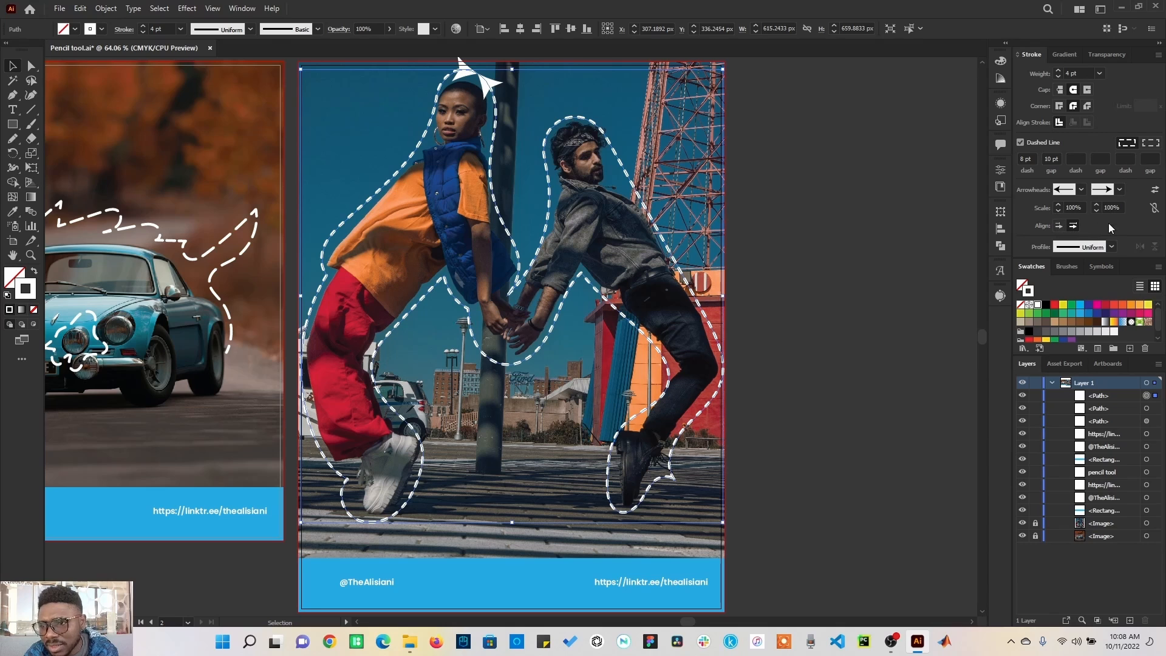
{"action": "left_click", "coordinate": [1119, 189]}
{"action": "scroll", "coordinate": [1089, 228], "scroll_direction": "up", "scroll_amount": 1}
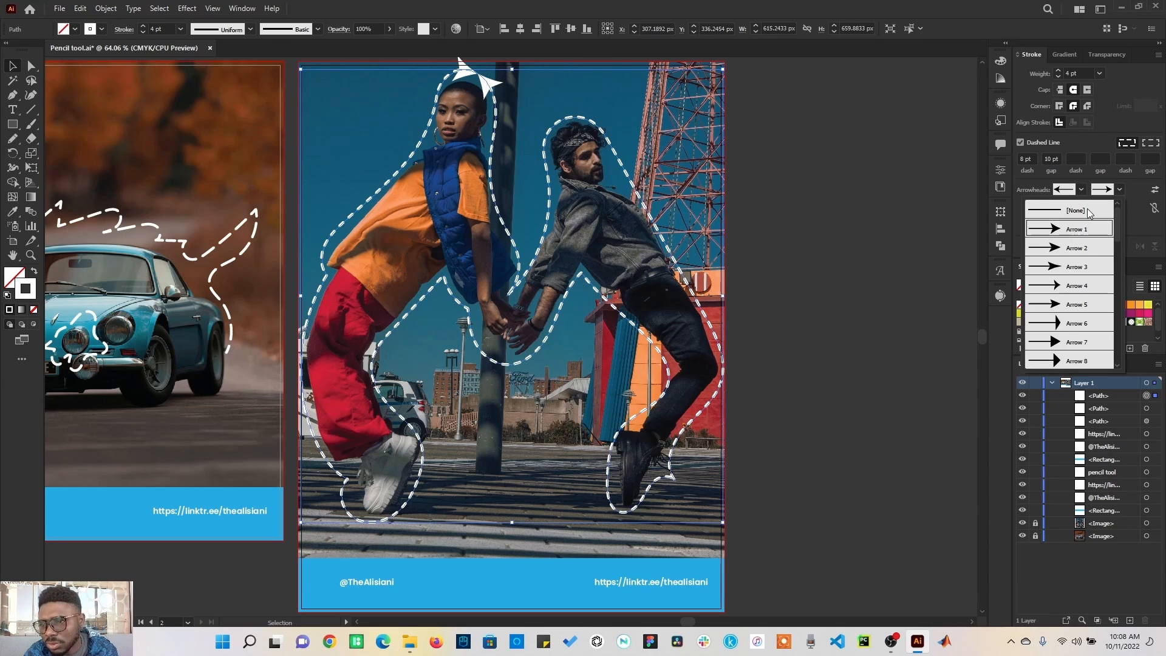
{"action": "left_click", "coordinate": [1093, 212]}
{"action": "left_click", "coordinate": [1080, 190]}
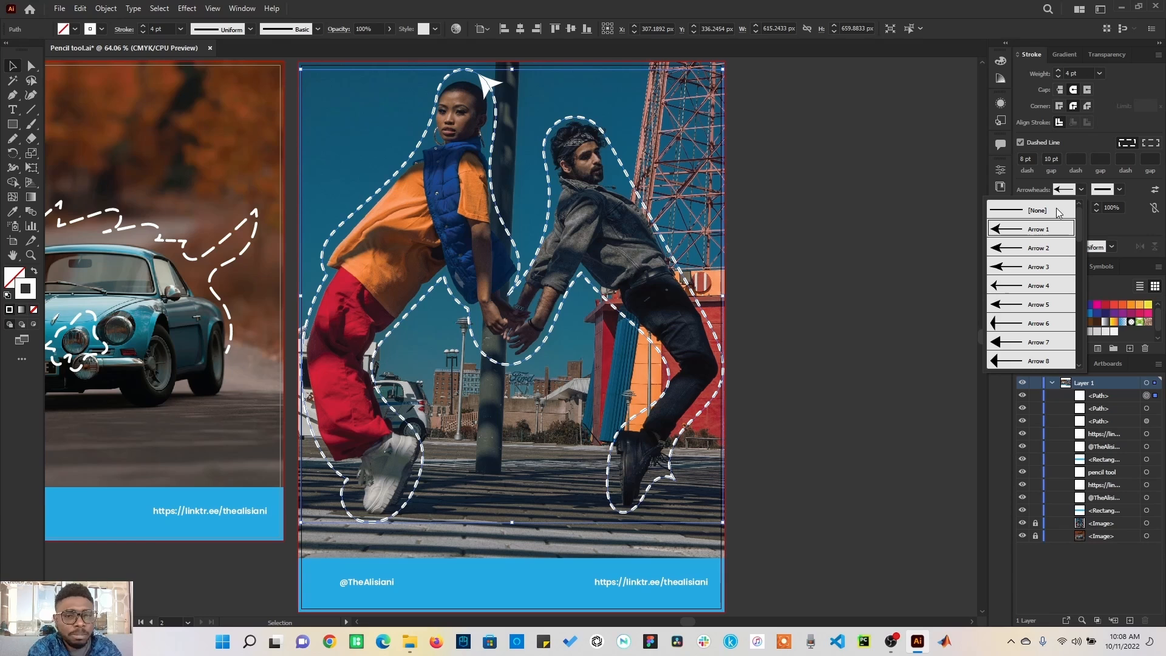
{"action": "left_click", "coordinate": [1015, 212]}
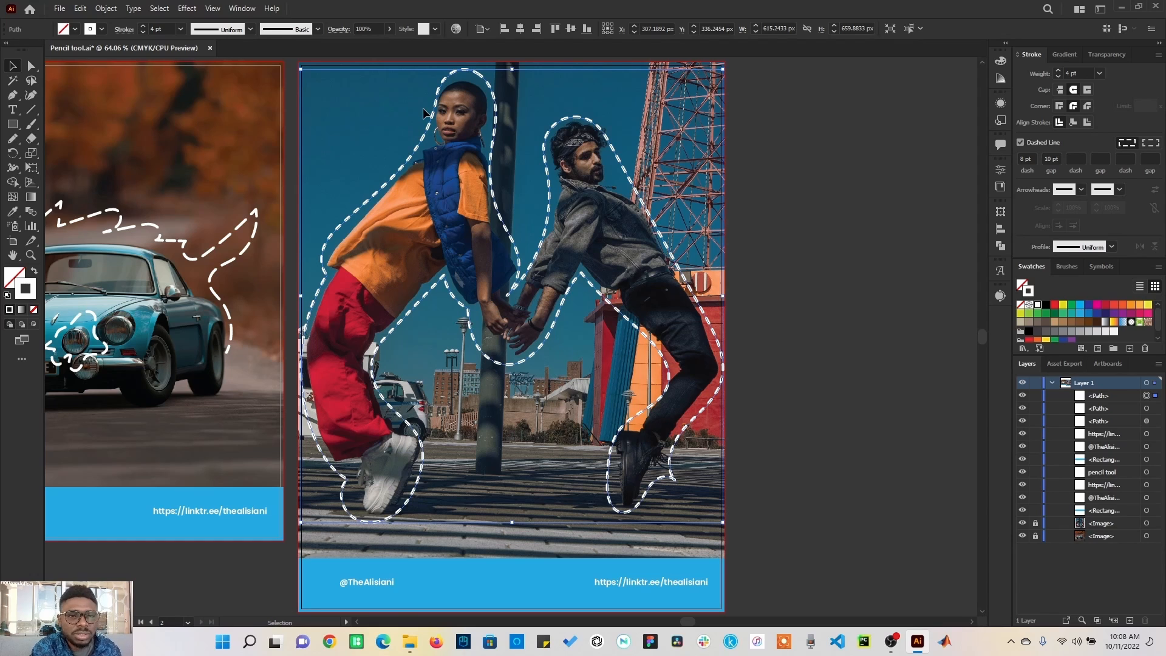
Try the first round, 15 pt Round and 5 pt Oval brushes on the people outline, finishing with 5 pt Flat.
{"action": "left_click", "coordinate": [317, 30]}
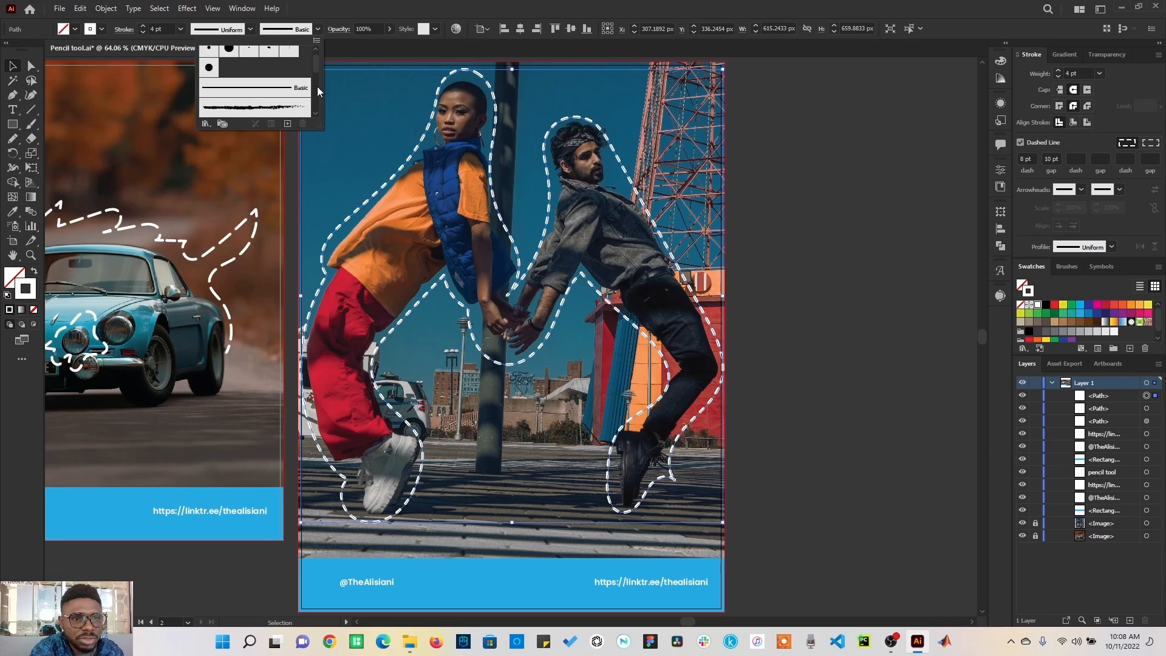
{"action": "scroll", "coordinate": [315, 68], "scroll_direction": "up", "scroll_amount": 2}
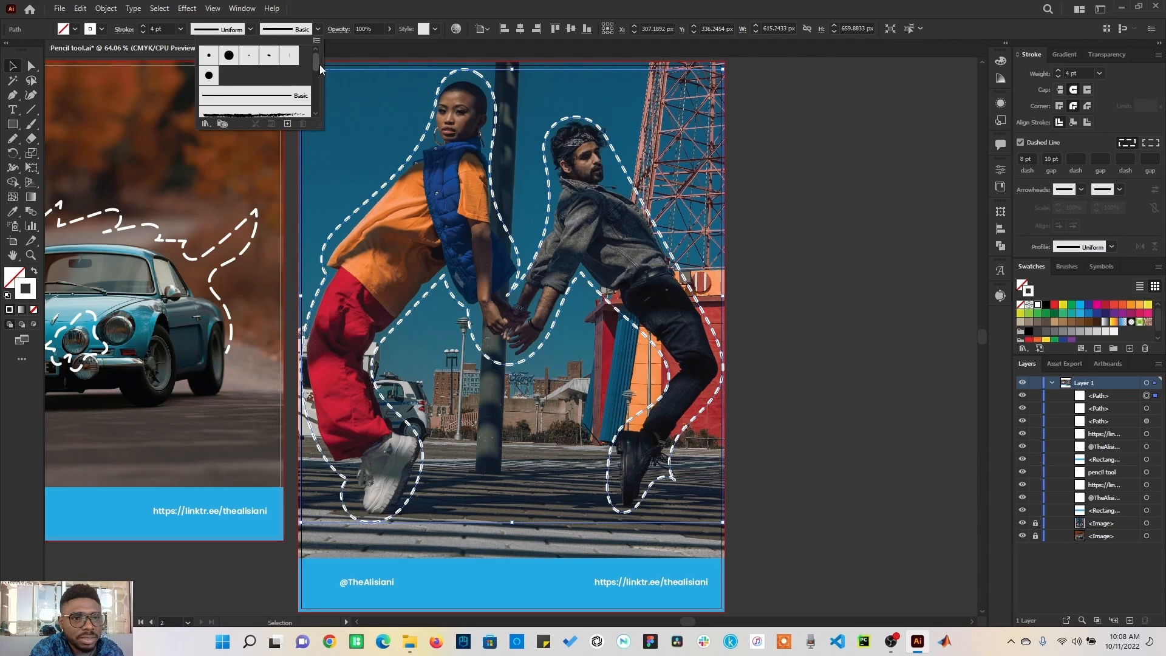
{"action": "left_click", "coordinate": [270, 98]}
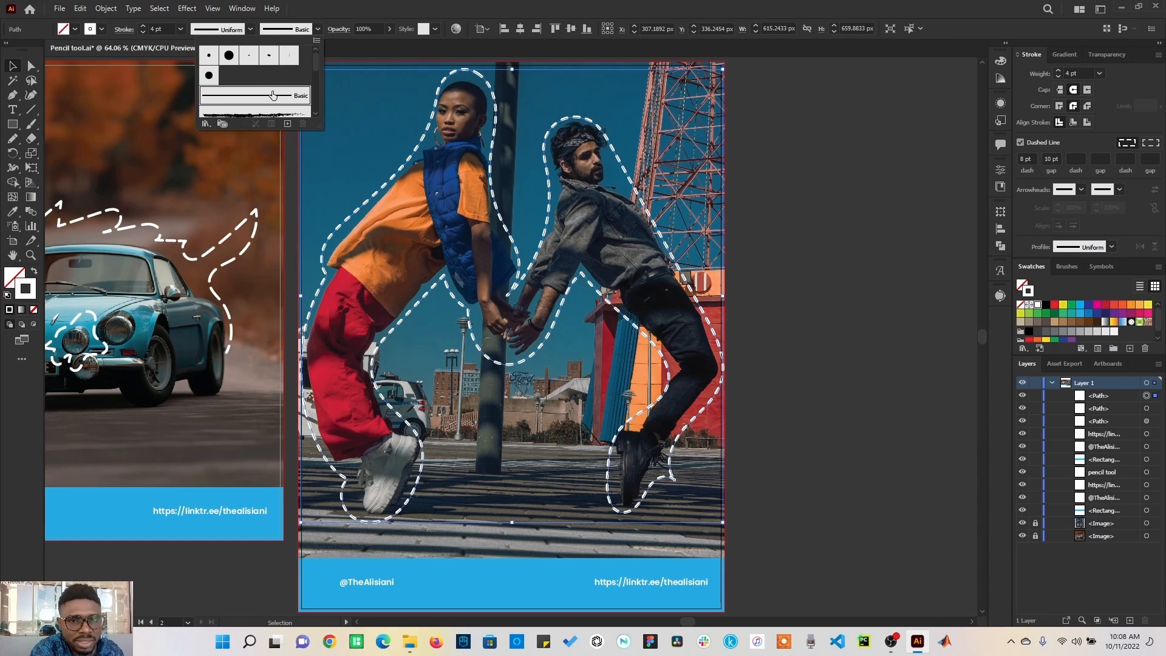
{"action": "left_click", "coordinate": [210, 57]}
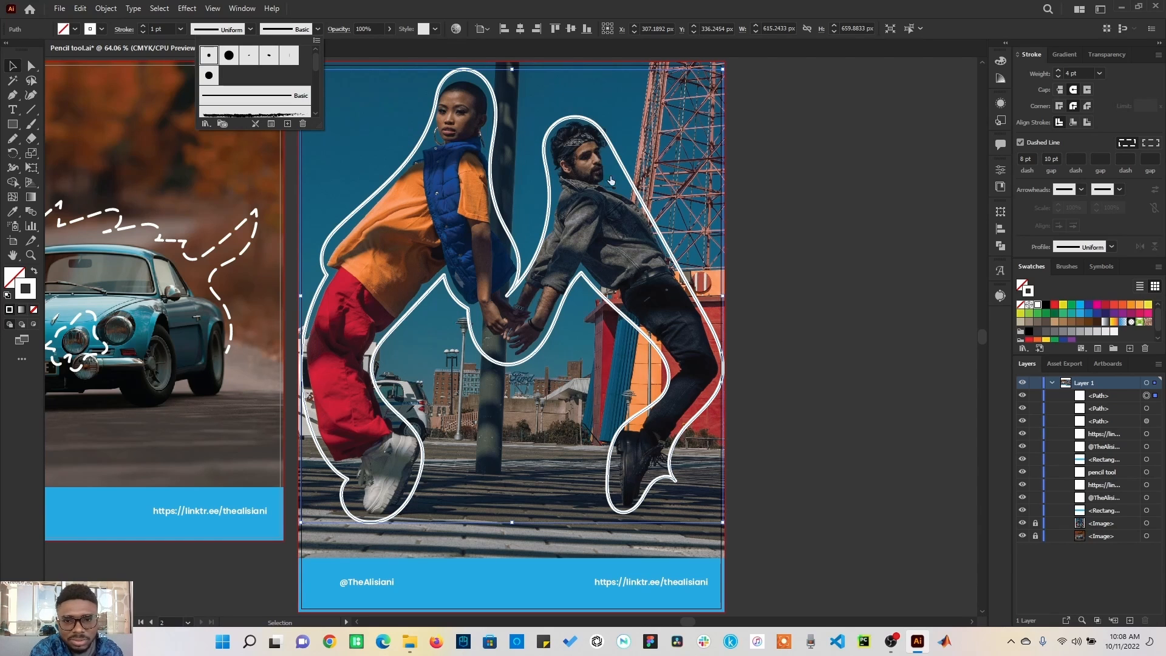
{"action": "left_click", "coordinate": [230, 62]}
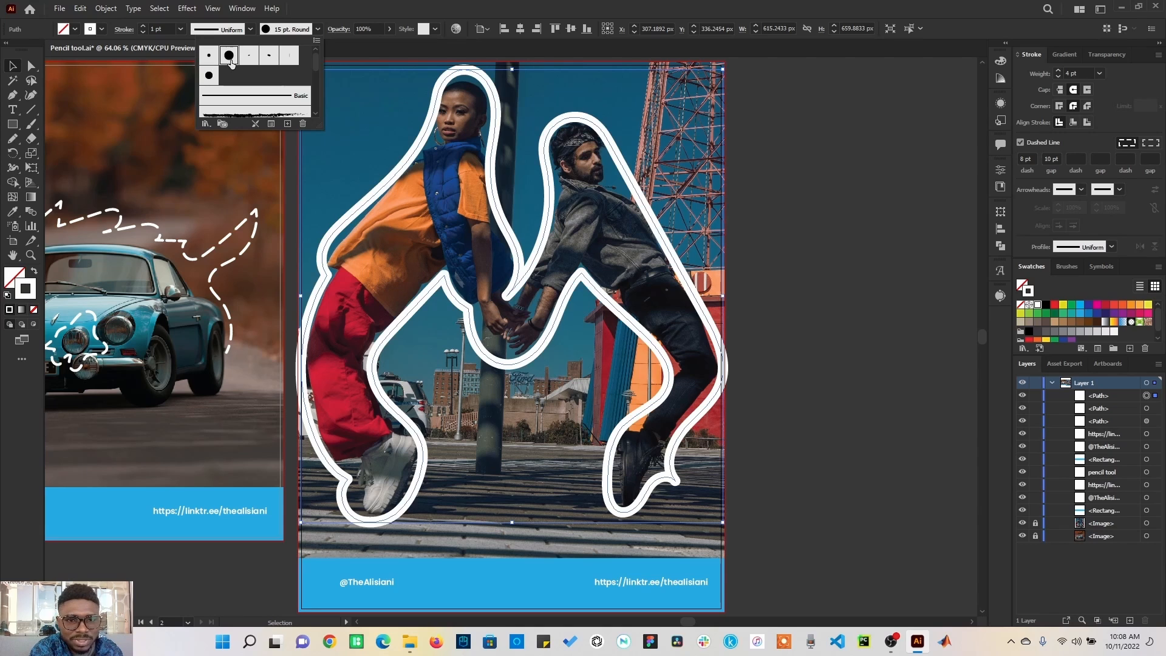
{"action": "left_click", "coordinate": [268, 58]}
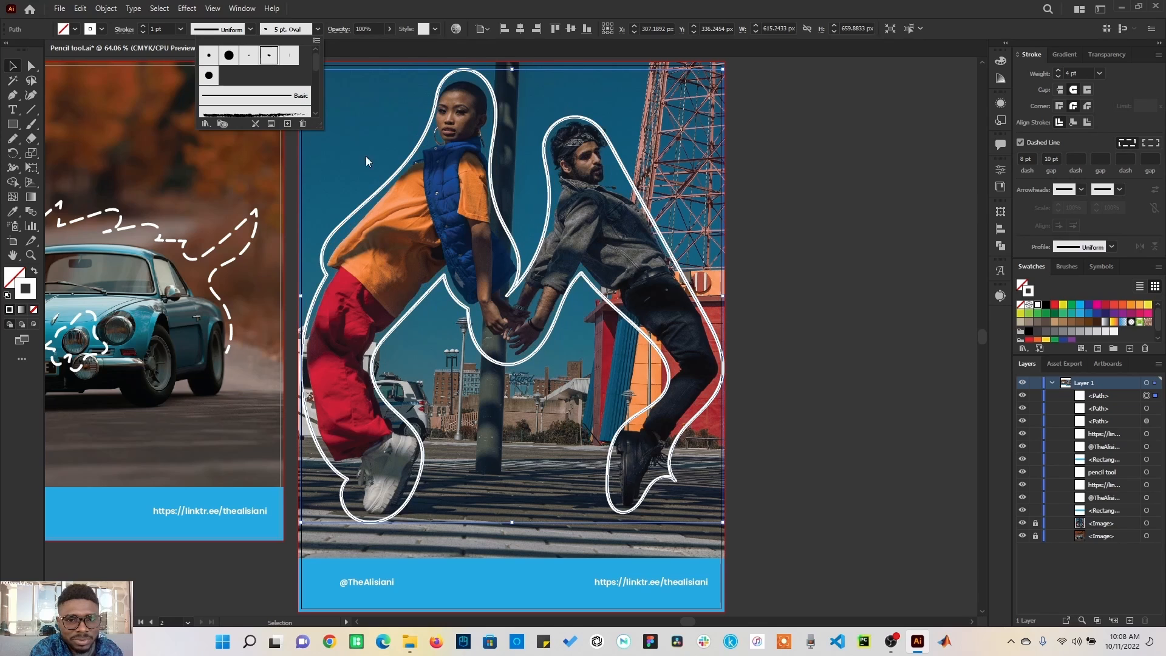
{"action": "left_click", "coordinate": [290, 55]}
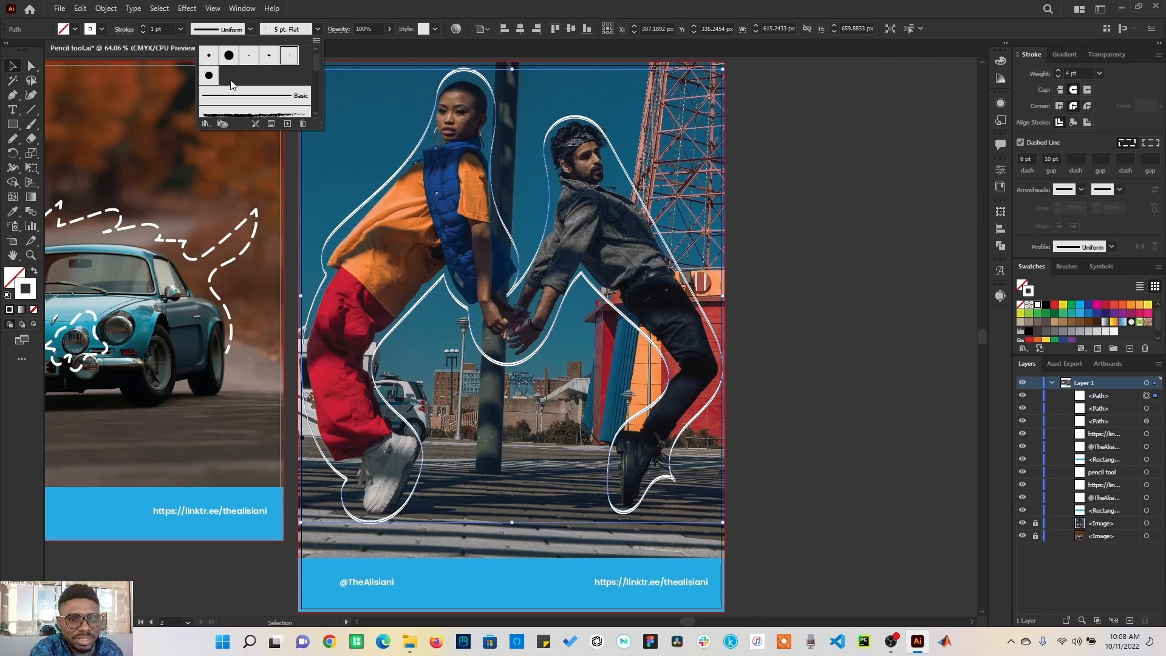
{"action": "left_click", "coordinate": [743, 357]}
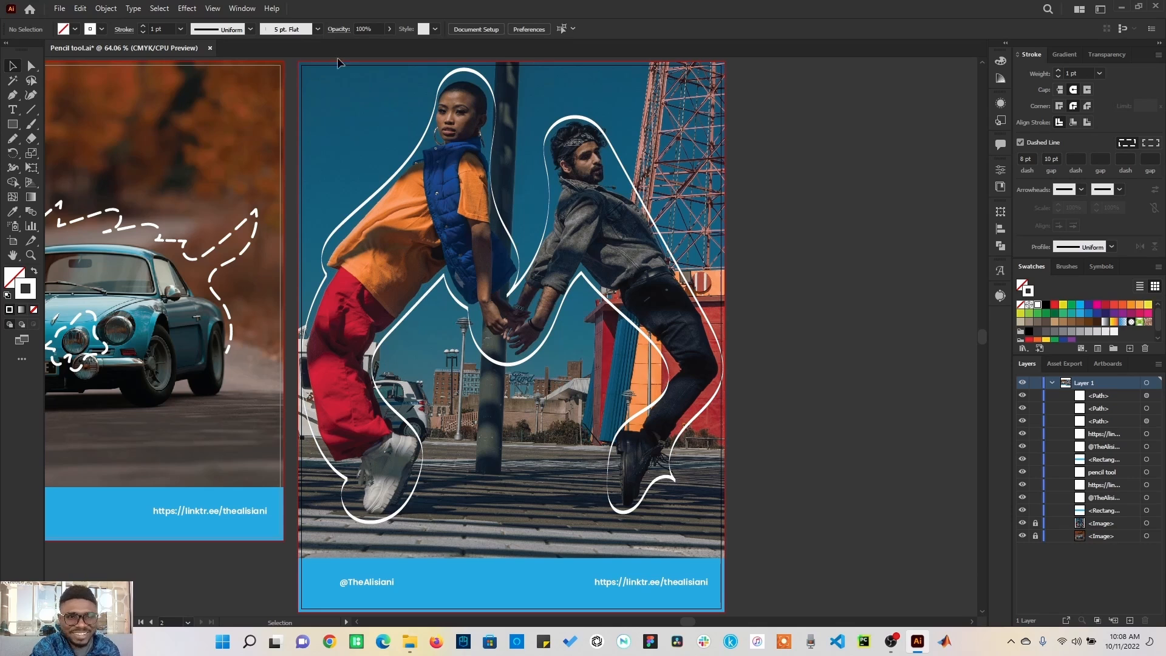
Try the Touch Calligraphic brush on the people outline, finishing with the rough charcoal-like brush listed just below Basic.
{"action": "left_click", "coordinate": [317, 30]}
{"action": "left_click", "coordinate": [212, 77]}
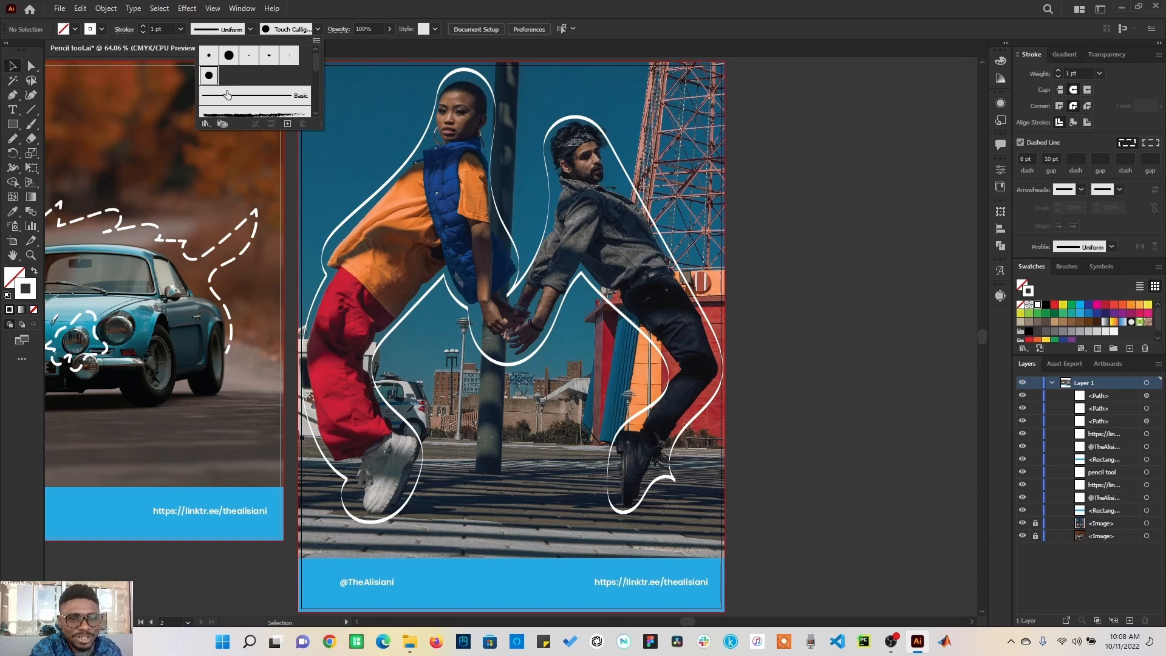
{"action": "left_click", "coordinate": [464, 71]}
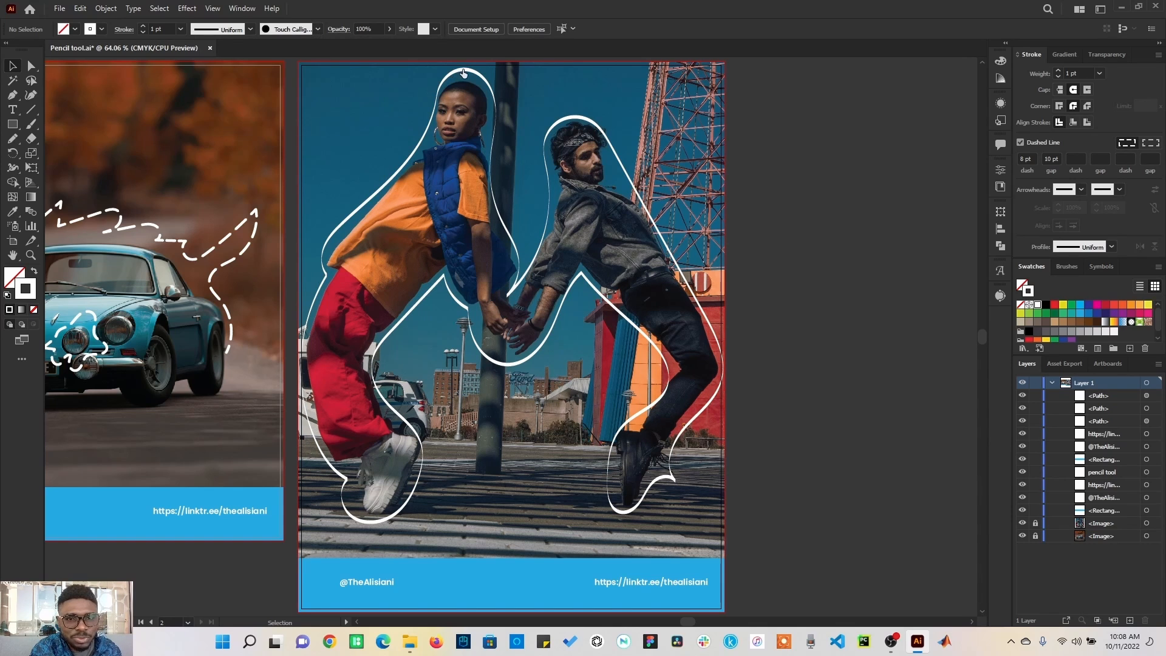
{"action": "left_click", "coordinate": [473, 73]}
{"action": "left_click", "coordinate": [316, 29]}
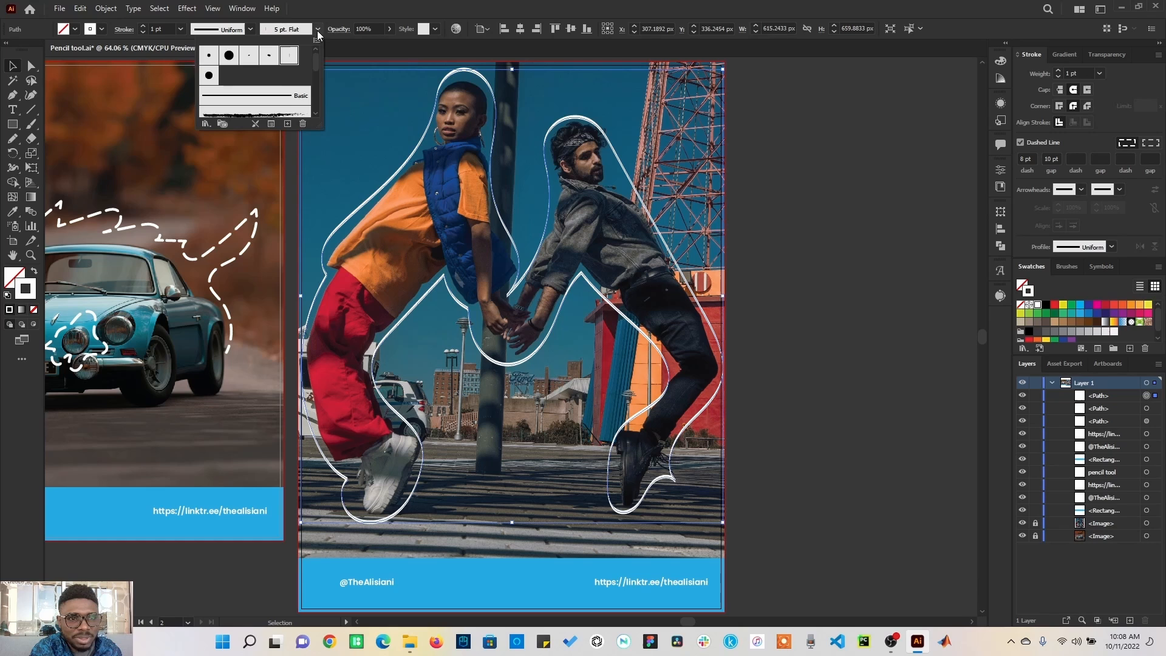
{"action": "left_click", "coordinate": [209, 76]}
{"action": "scroll", "coordinate": [317, 72], "scroll_direction": "down", "scroll_amount": 2}
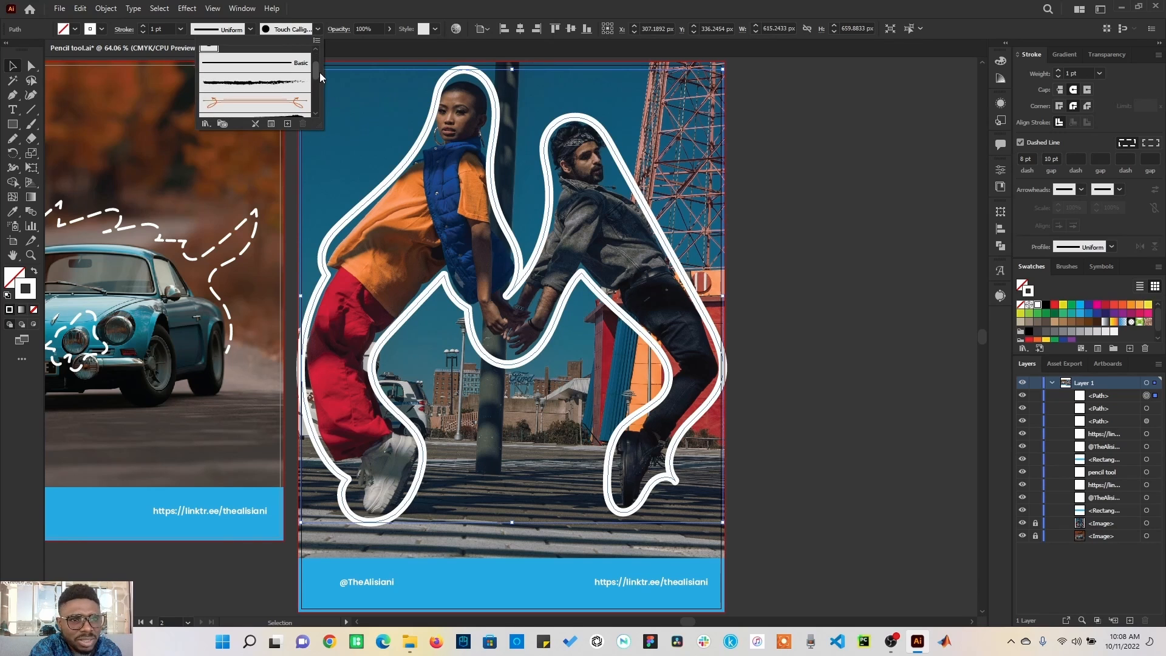
{"action": "left_click", "coordinate": [258, 74]}
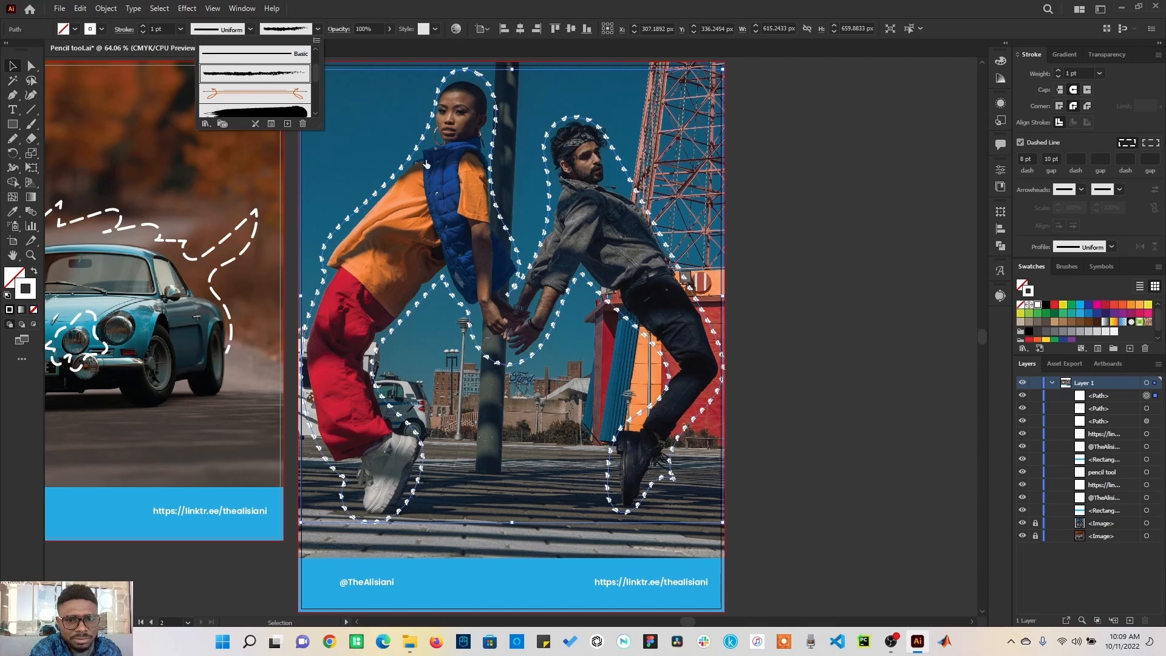
Open the Grunge brushes vector pack library, move it onto the empty canvas beside the people artboard and enlarge it to show all brushes.
{"action": "left_click", "coordinate": [206, 123]}
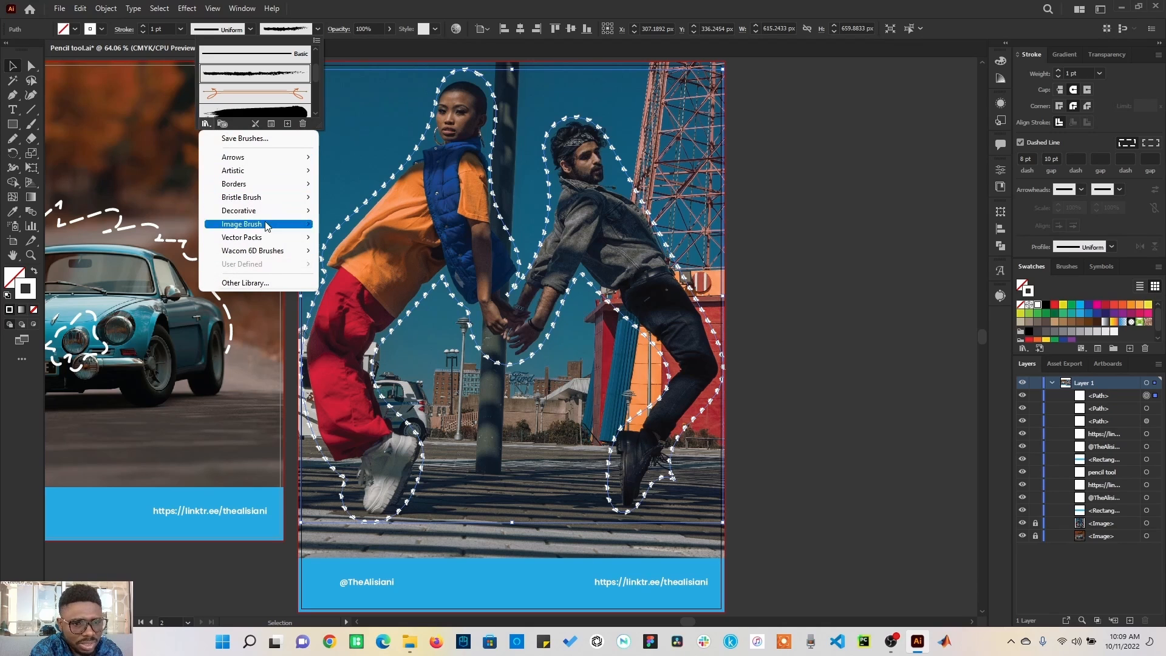
{"action": "mouse_move", "coordinate": [249, 238]}
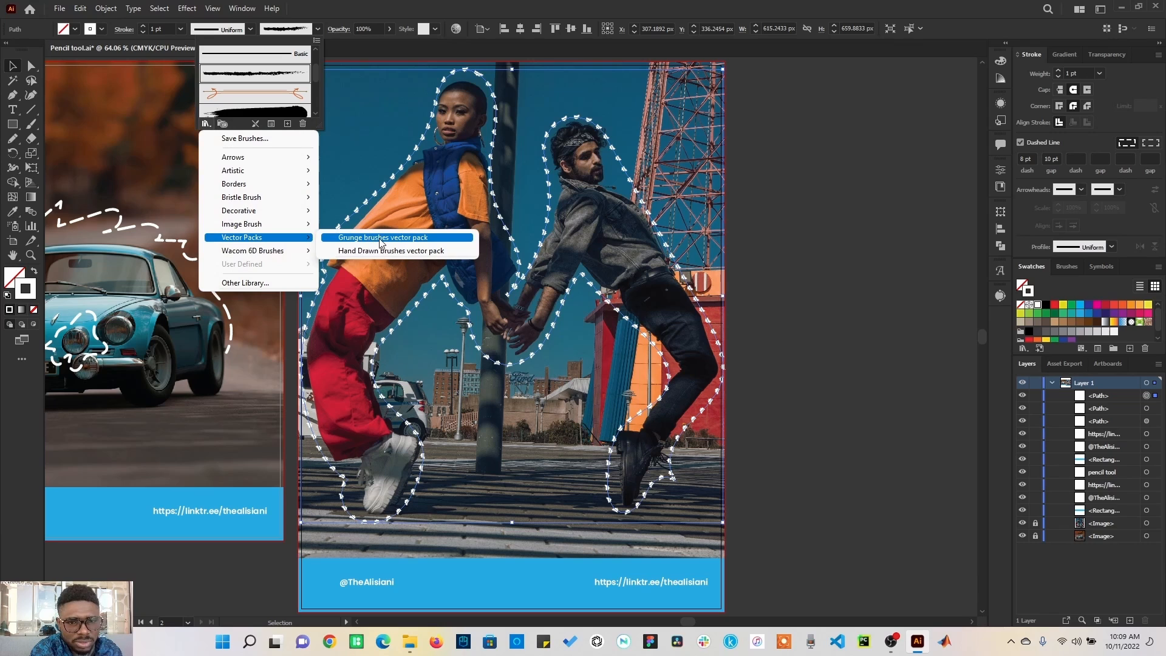
{"action": "left_click", "coordinate": [401, 240]}
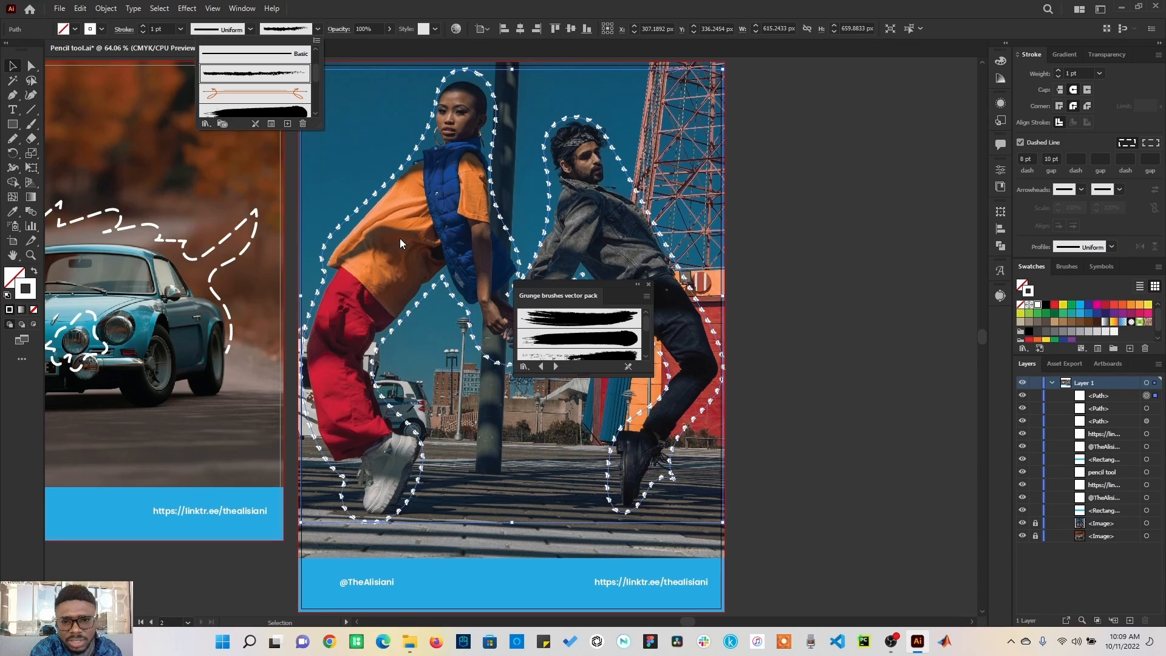
{"action": "left_click", "coordinate": [575, 322]}
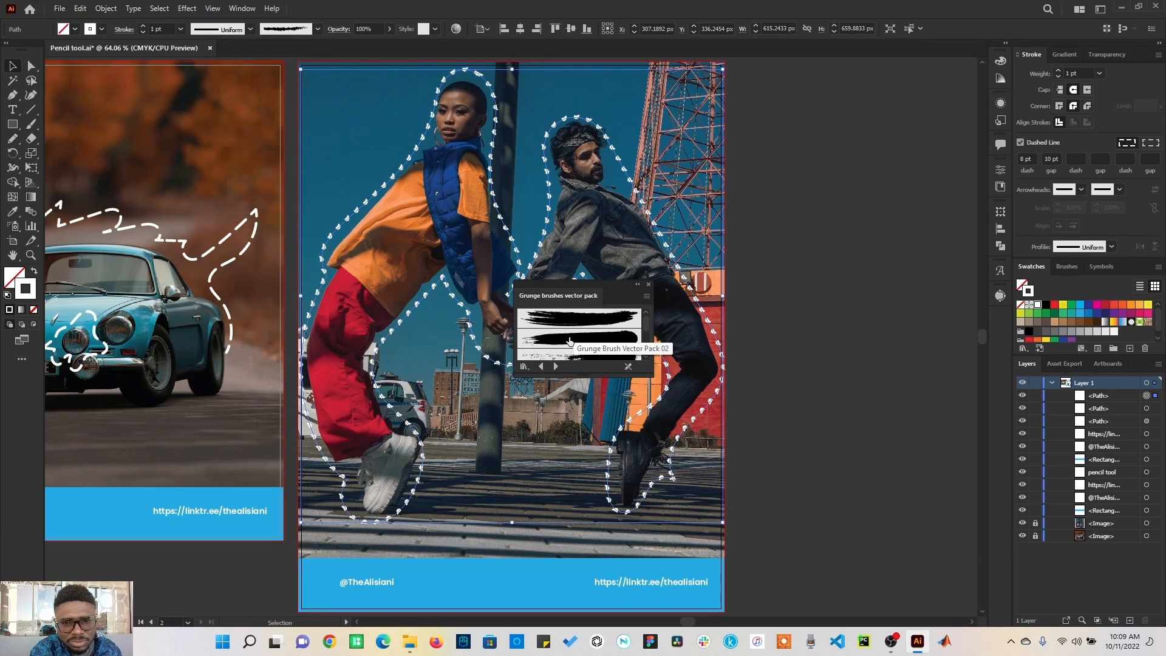
{"action": "mouse_move", "coordinate": [609, 285]}
{"action": "left_mouse_down"}
{"action": "mouse_move", "coordinate": [617, 306]}
{"action": "mouse_move", "coordinate": [892, 114]}
{"action": "left_mouse_up"}
{"action": "left_click_drag", "start_coordinate": [863, 202], "coordinate": [869, 398]}
Try the second, fourth and sixth grunge brushes on the people outline, finishing with the last brush in the pack.
{"action": "left_click", "coordinate": [873, 171]}
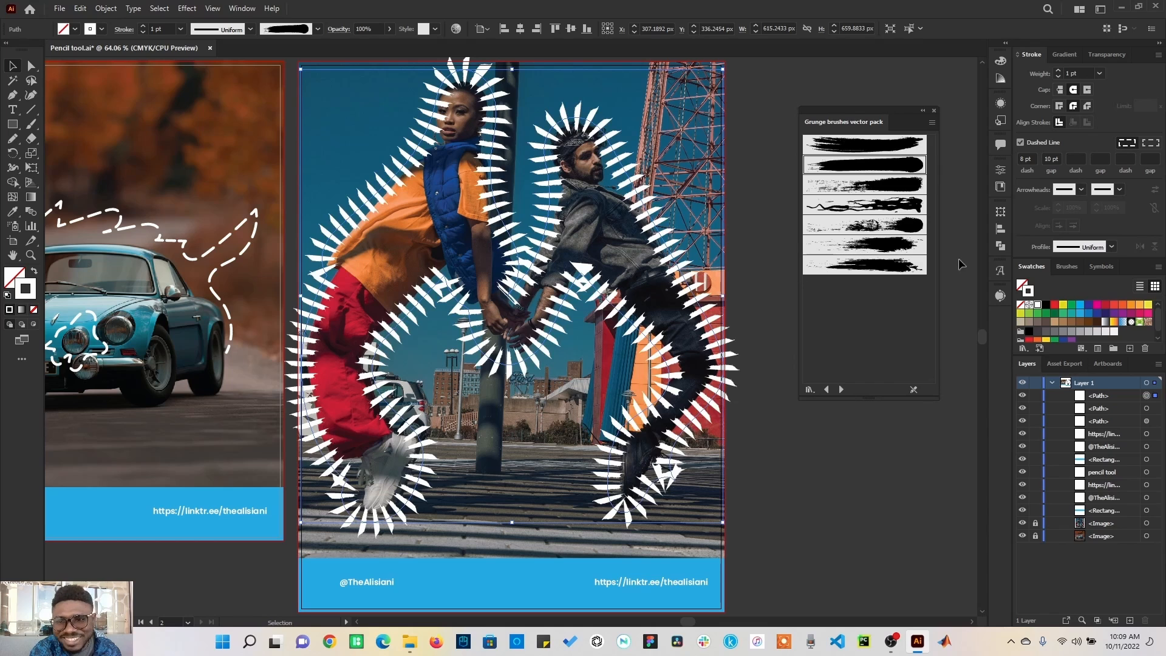
{"action": "left_click", "coordinate": [888, 206]}
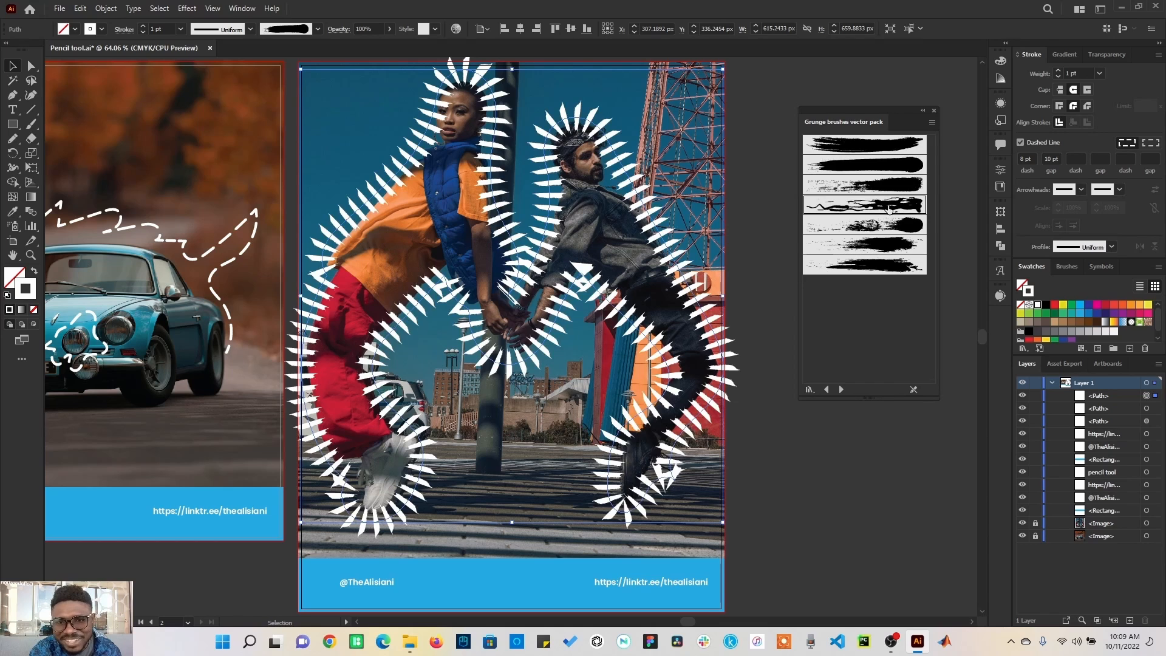
{"action": "left_click", "coordinate": [858, 243]}
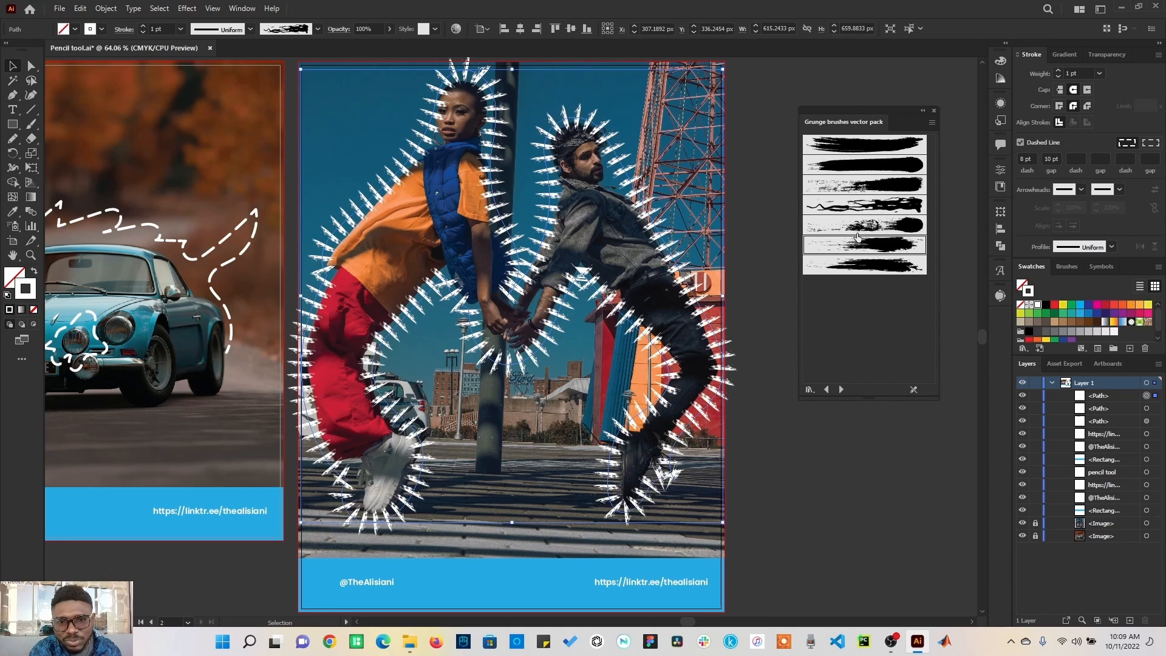
{"action": "left_click", "coordinate": [865, 265]}
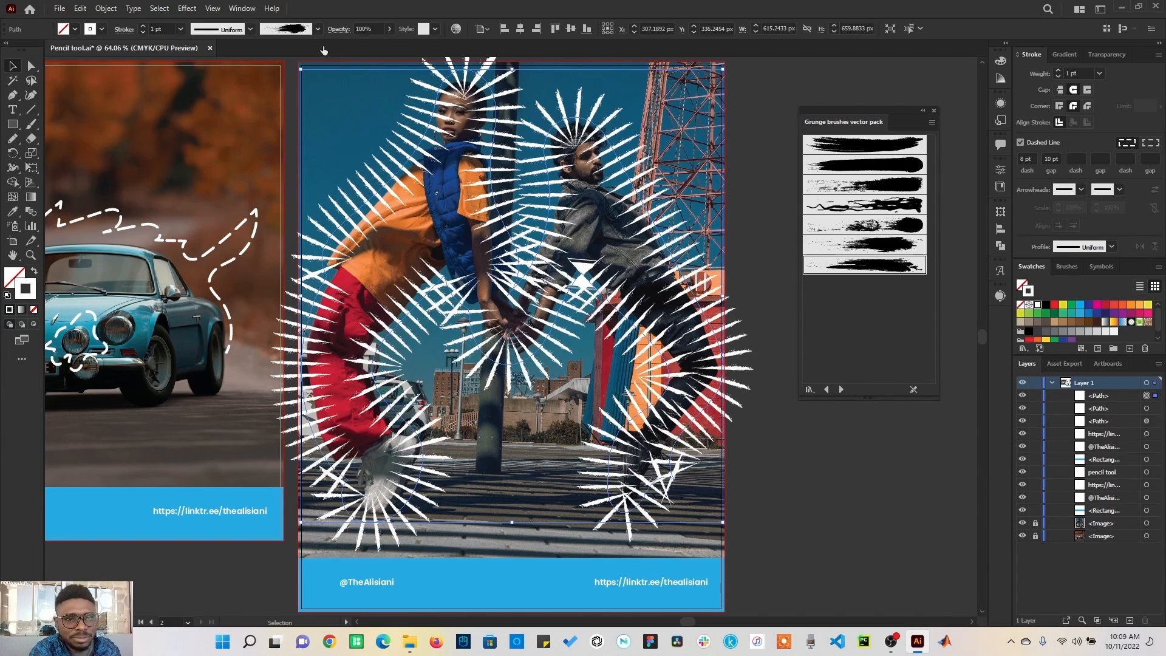
Open the 6d Art Pen Brushes library from the Wacom 6D Brushes collection.
{"action": "left_click", "coordinate": [319, 28]}
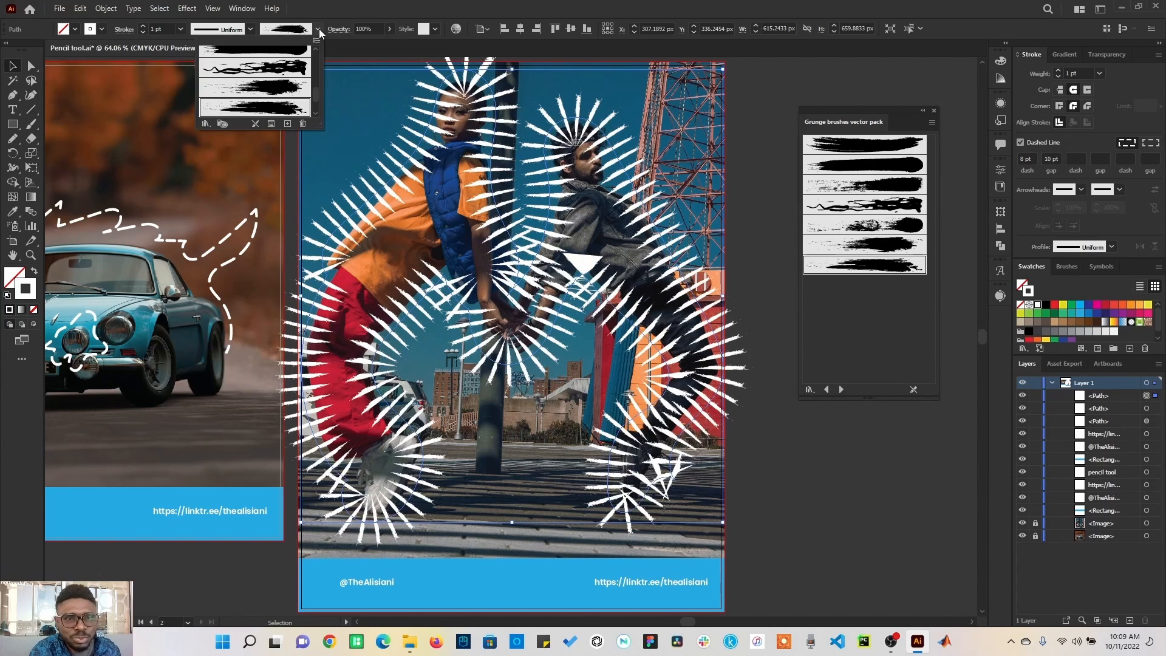
{"action": "left_click", "coordinate": [202, 120]}
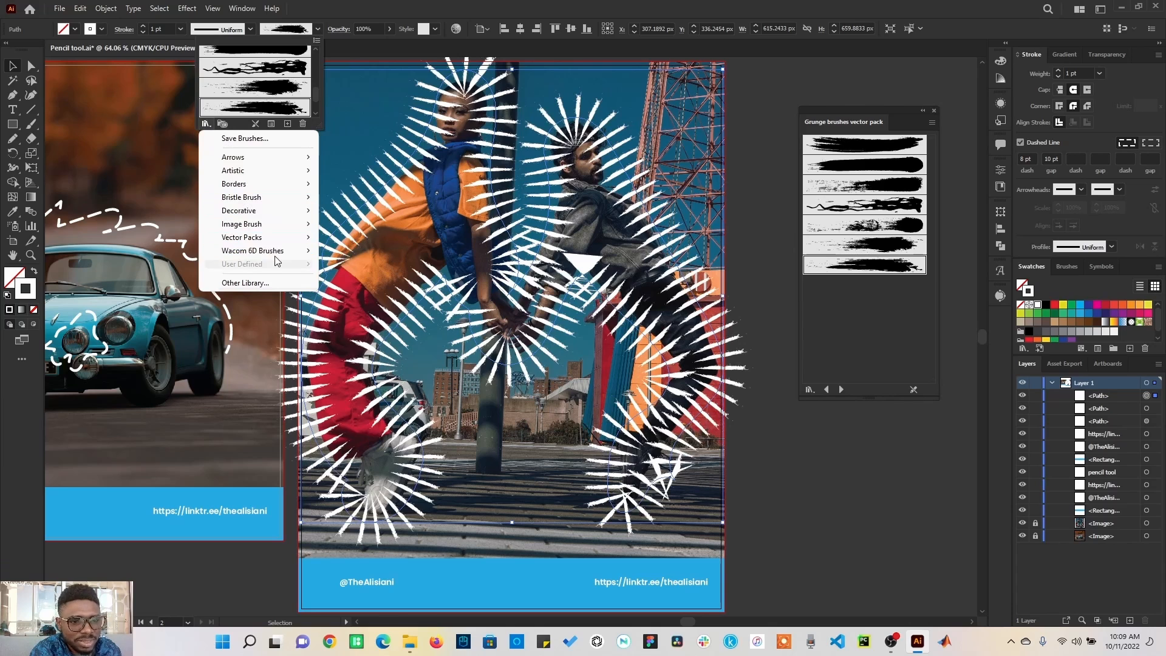
{"action": "mouse_move", "coordinate": [279, 253]}
{"action": "left_click", "coordinate": [362, 251]}
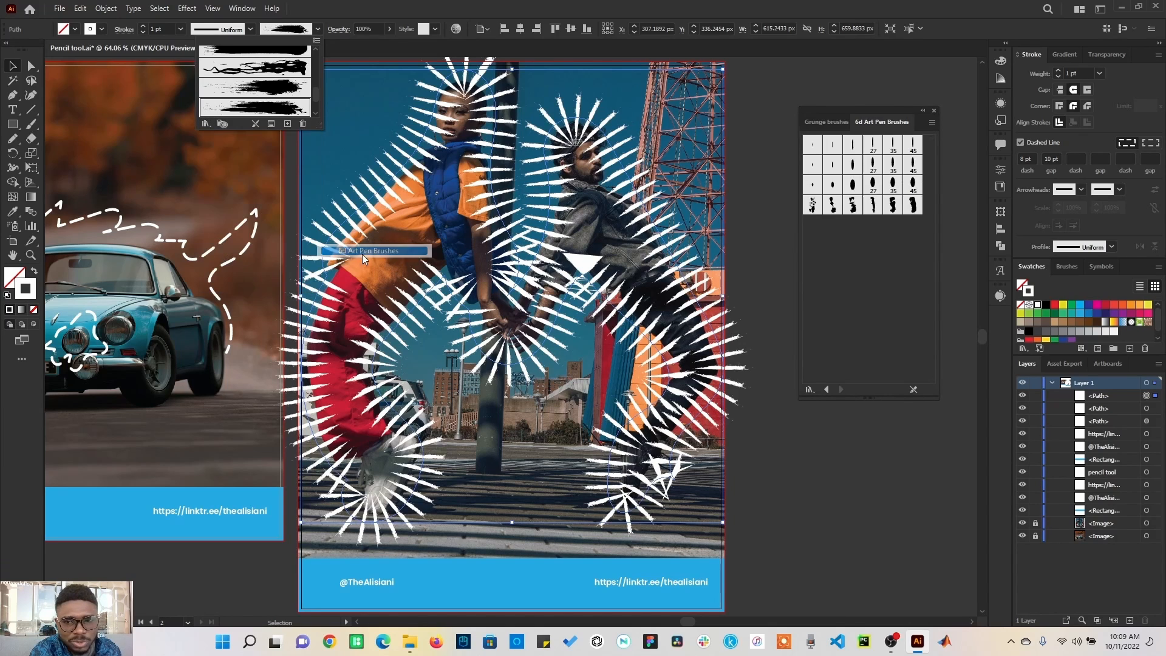
Try 6d Scatter Brush 4 and several 6d Art Brushes on the people outline, finishing with 6d Art Brush: light 9pt.
{"action": "left_click", "coordinate": [874, 207]}
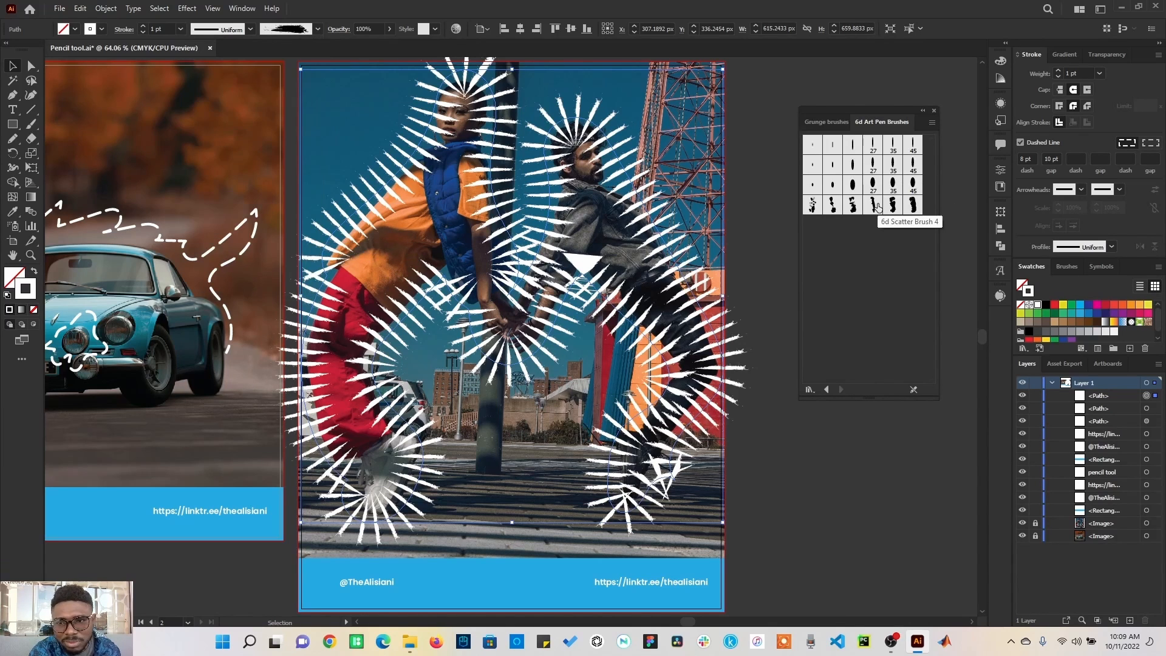
{"action": "key", "text": "ctrl+z"}
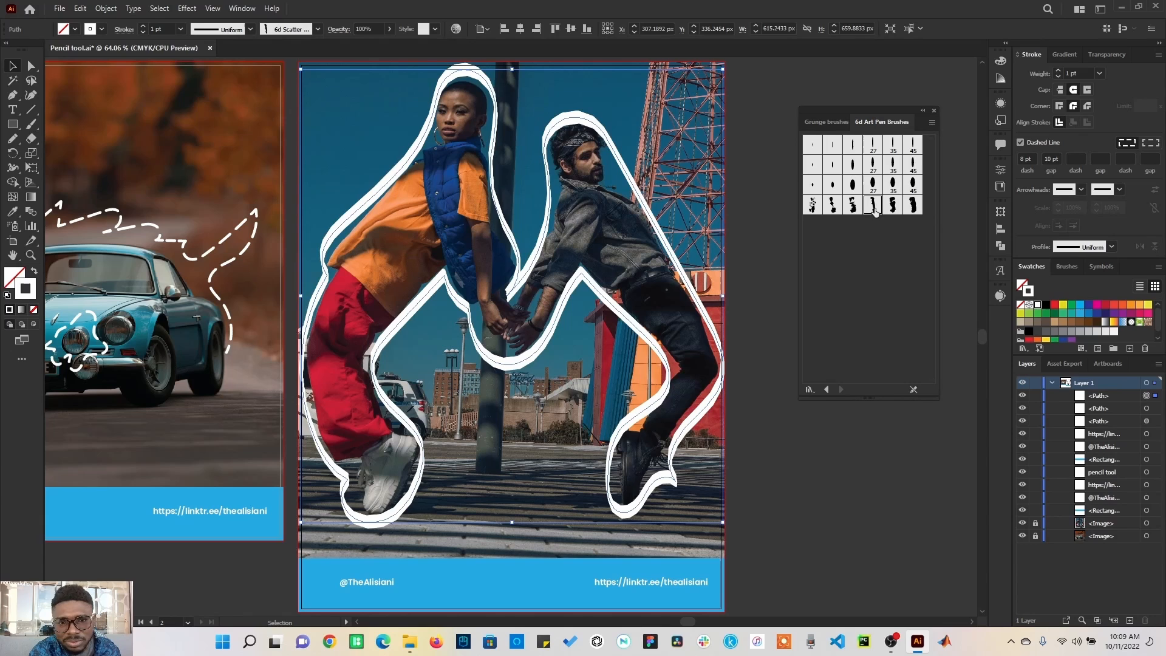
{"action": "left_click", "coordinate": [813, 144]}
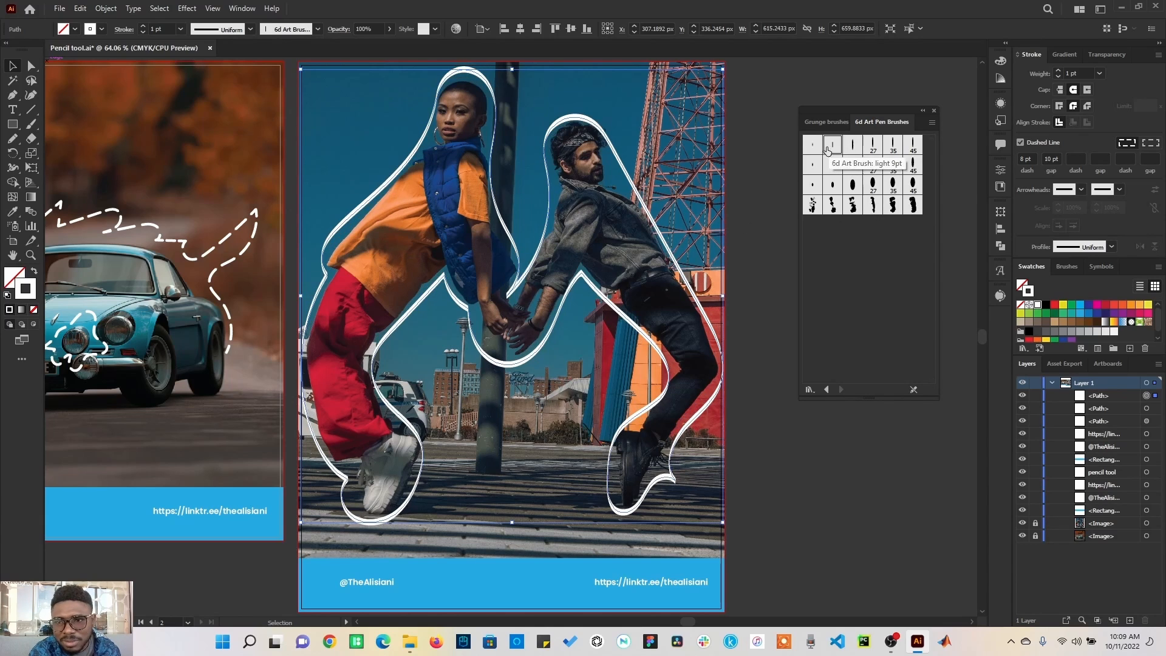
{"action": "left_click", "coordinate": [815, 181]}
{"action": "left_click", "coordinate": [893, 165]}
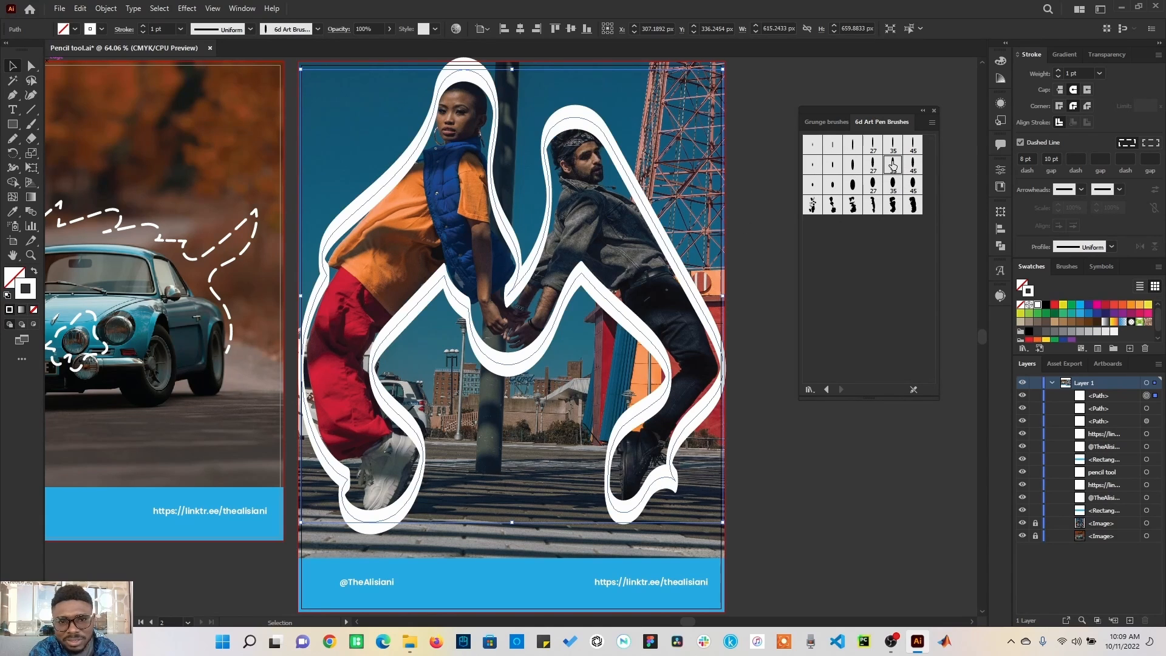
{"action": "left_click", "coordinate": [833, 144]}
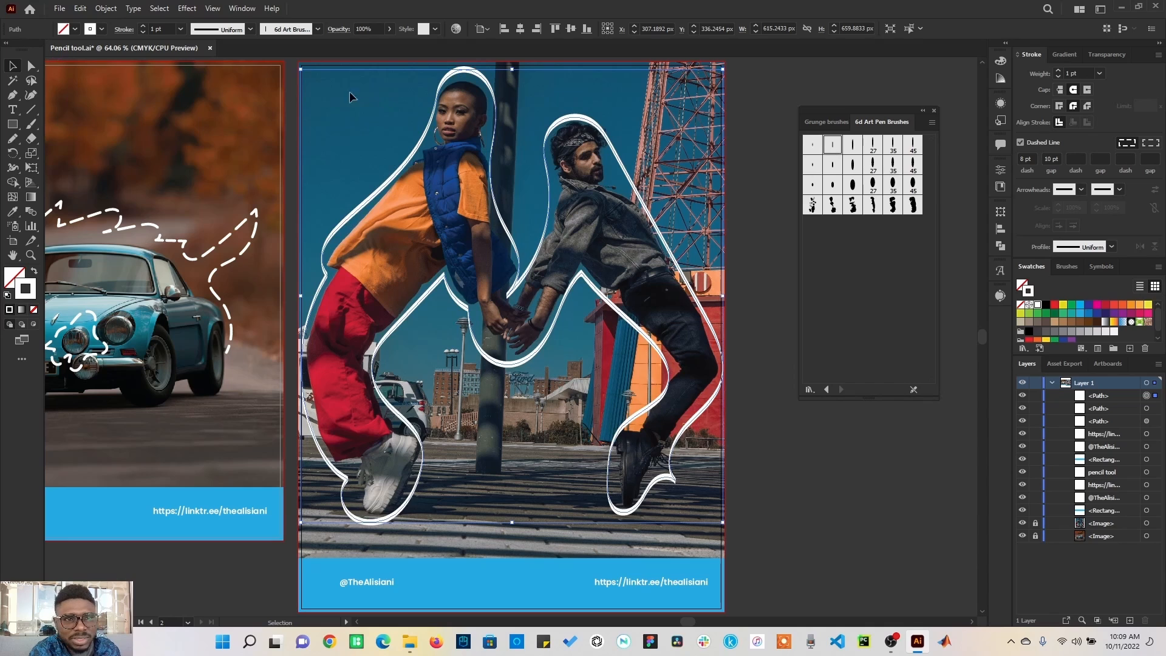
Open the Borders_Dashed library from the Borders brush collection.
{"action": "left_click", "coordinate": [317, 29]}
{"action": "left_click", "coordinate": [205, 124]}
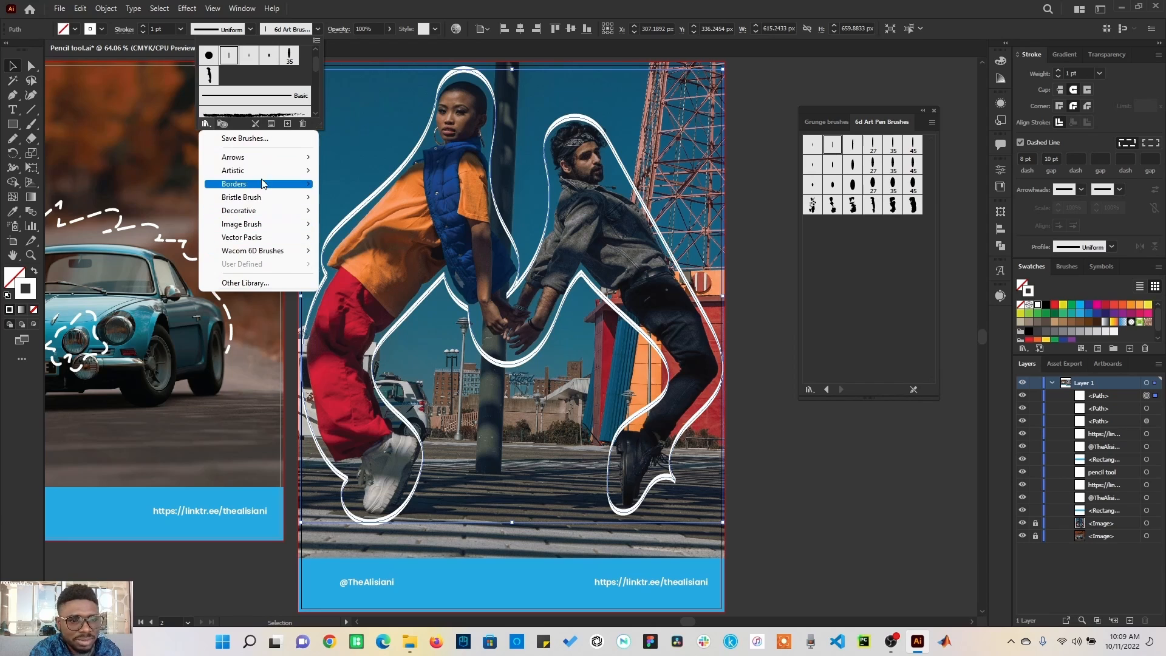
{"action": "mouse_move", "coordinate": [263, 183]}
{"action": "left_click", "coordinate": [359, 188]}
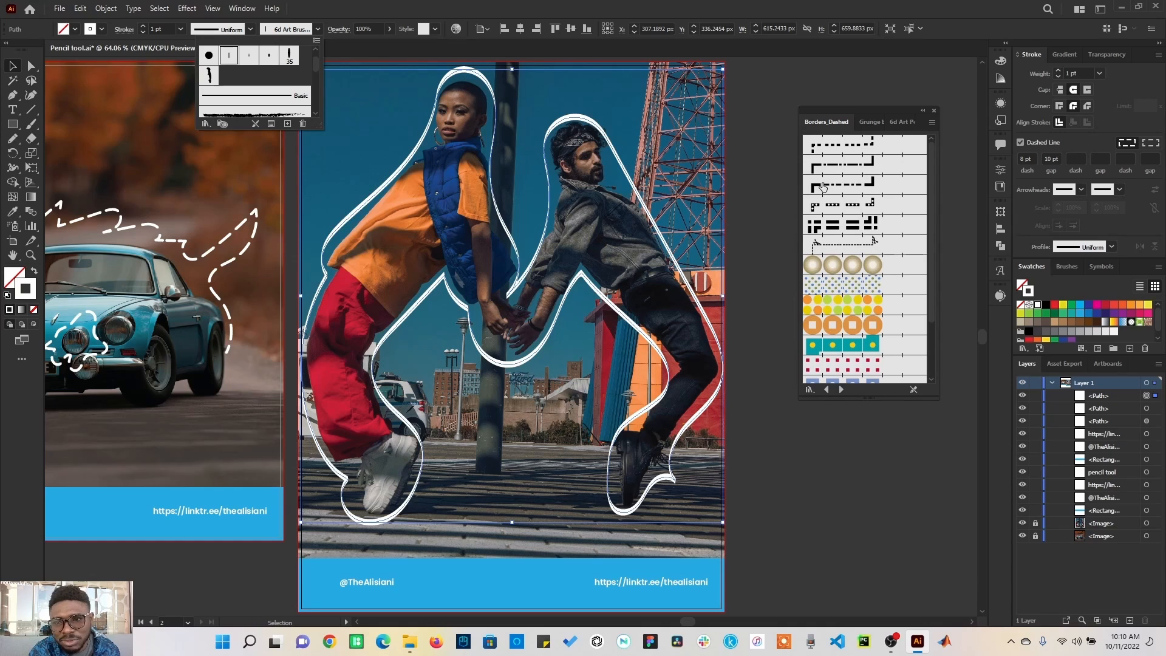
Try the second and fifth dashed border brushes on the people outline, finishing with the teal squares brush with yellow dots.
{"action": "left_click", "coordinate": [840, 172]}
{"action": "left_click", "coordinate": [840, 172]}
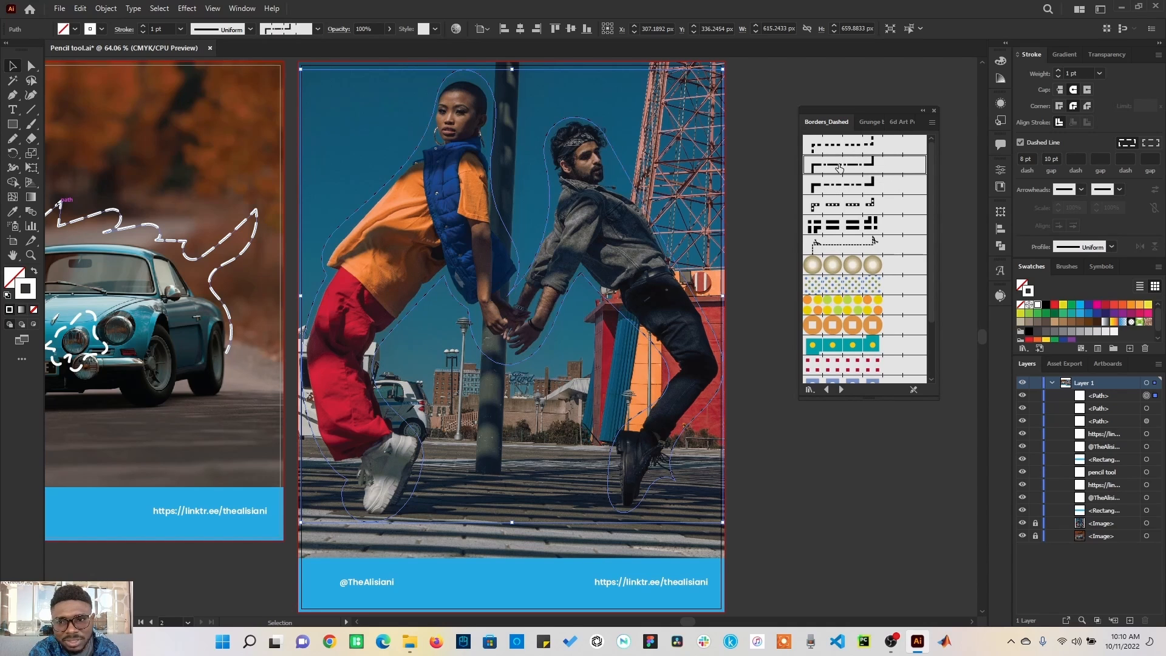
{"action": "left_click", "coordinate": [836, 226]}
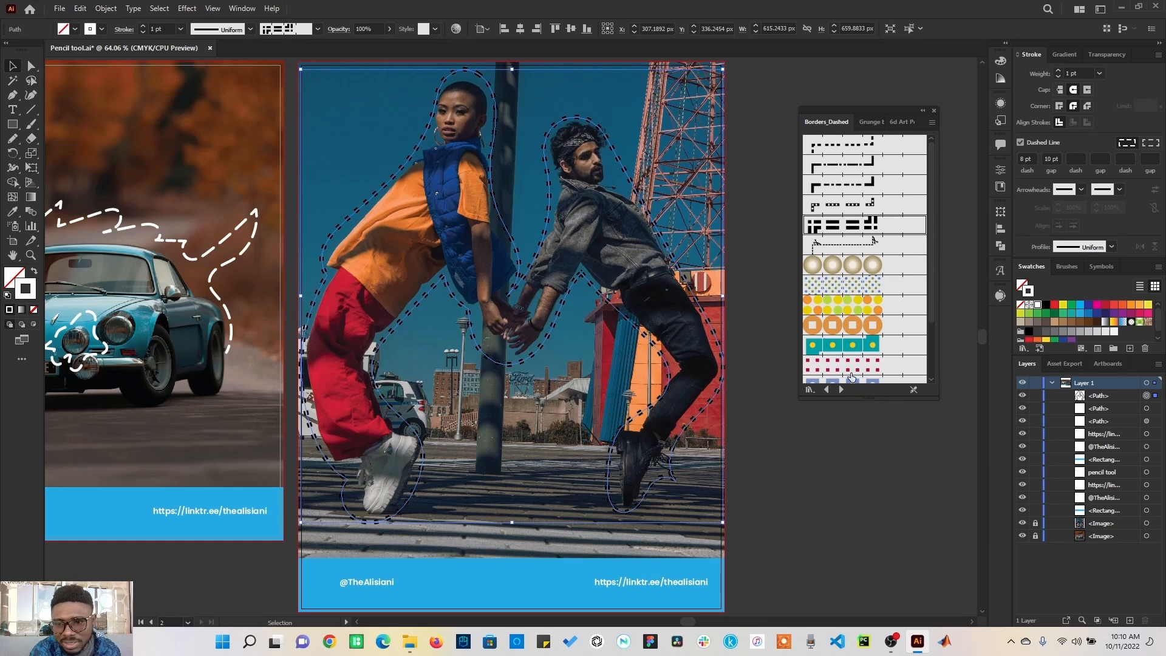
{"action": "left_click", "coordinate": [844, 345]}
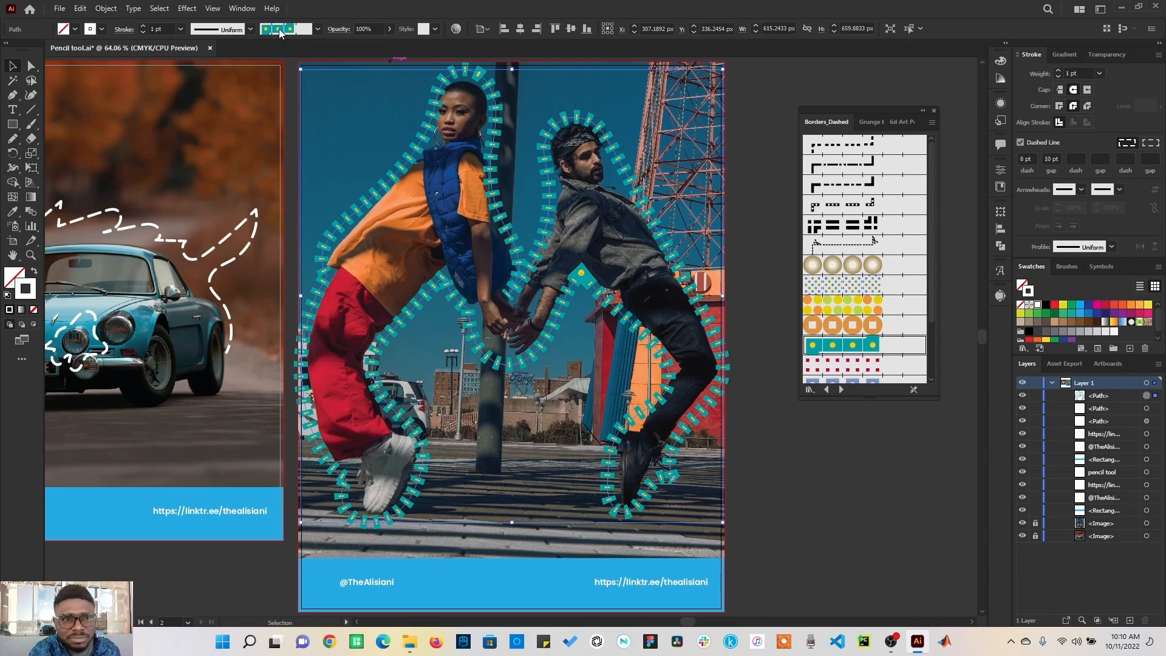
Apply the 5 pt. Flat brush to the people outline.
{"action": "left_click", "coordinate": [322, 28]}
{"action": "scroll", "coordinate": [292, 86], "scroll_direction": "up", "scroll_amount": 5}
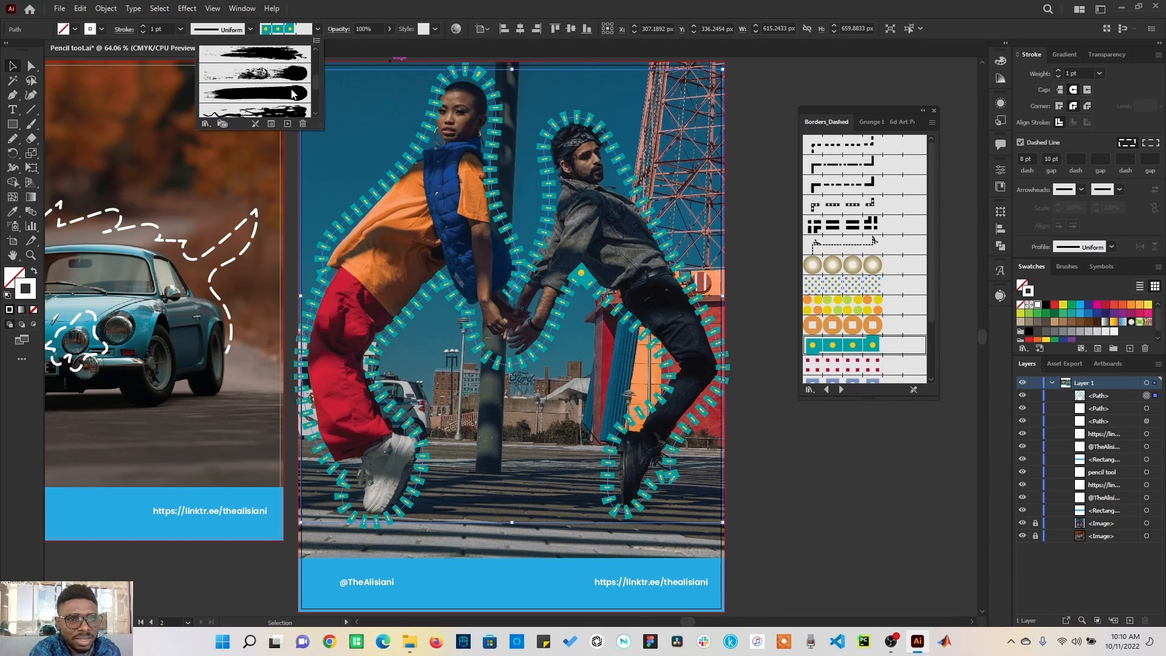
{"action": "left_click", "coordinate": [289, 56]}
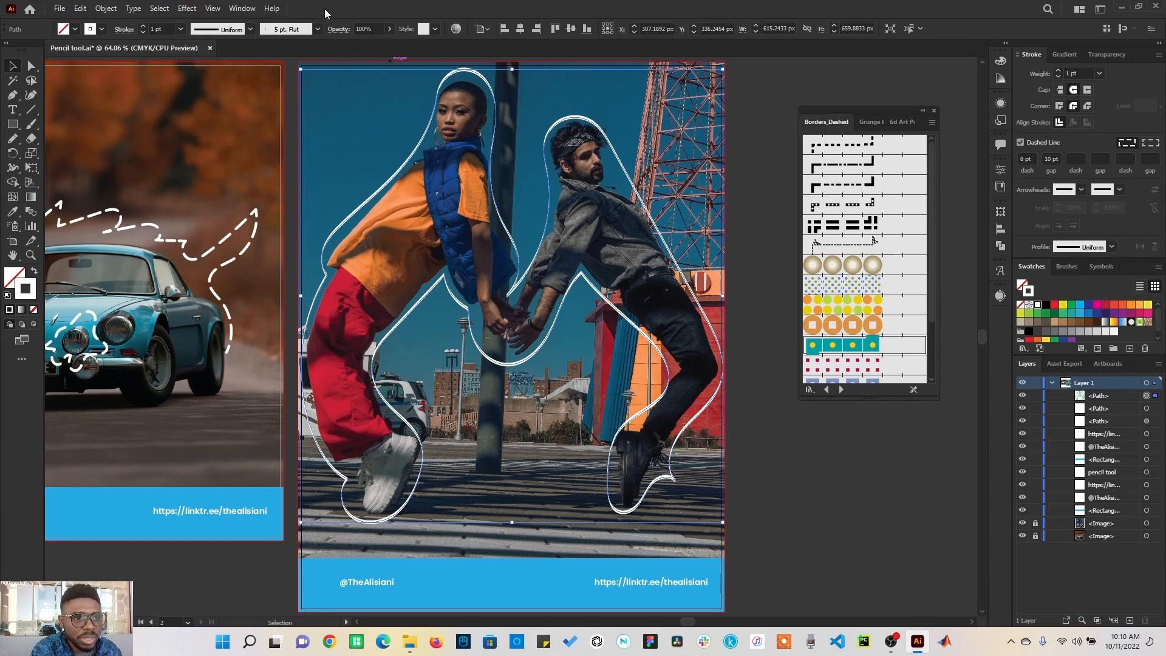
Draw a zigzag path about 235 px wide and 198 px high with the Pen tool between the two people's feet.
{"action": "left_click", "coordinate": [14, 96]}
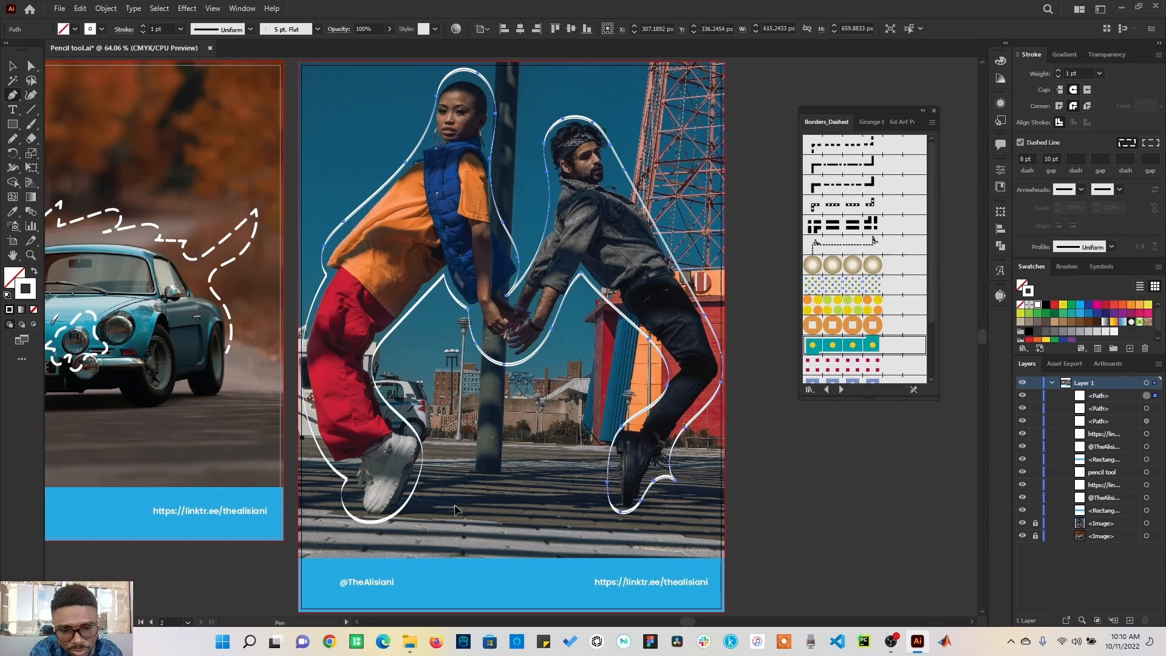
{"action": "left_click_drag", "start_coordinate": [455, 507], "coordinate": [493, 462]}
{"action": "left_click_drag", "start_coordinate": [582, 379], "coordinate": [572, 466]}
{"action": "left_click", "coordinate": [615, 371]}
{"action": "left_click", "coordinate": [567, 485]}
{"action": "left_click", "coordinate": [488, 494]}
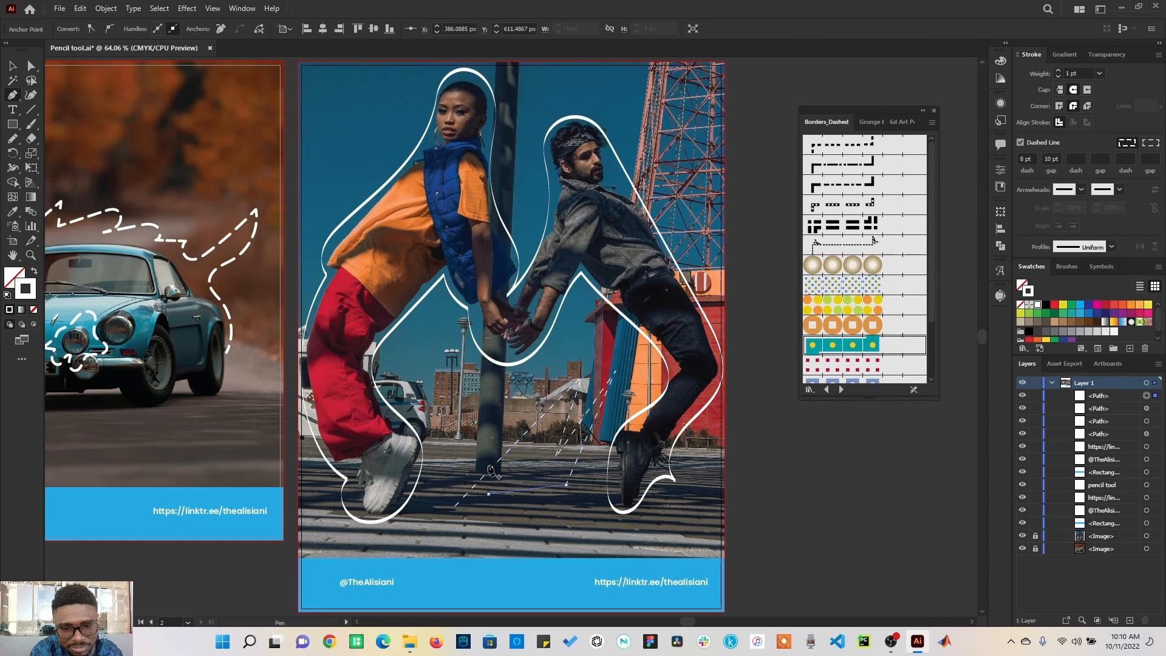
{"action": "left_click", "coordinate": [491, 401]}
{"action": "left_click_drag", "start_coordinate": [497, 402], "coordinate": [565, 370]}
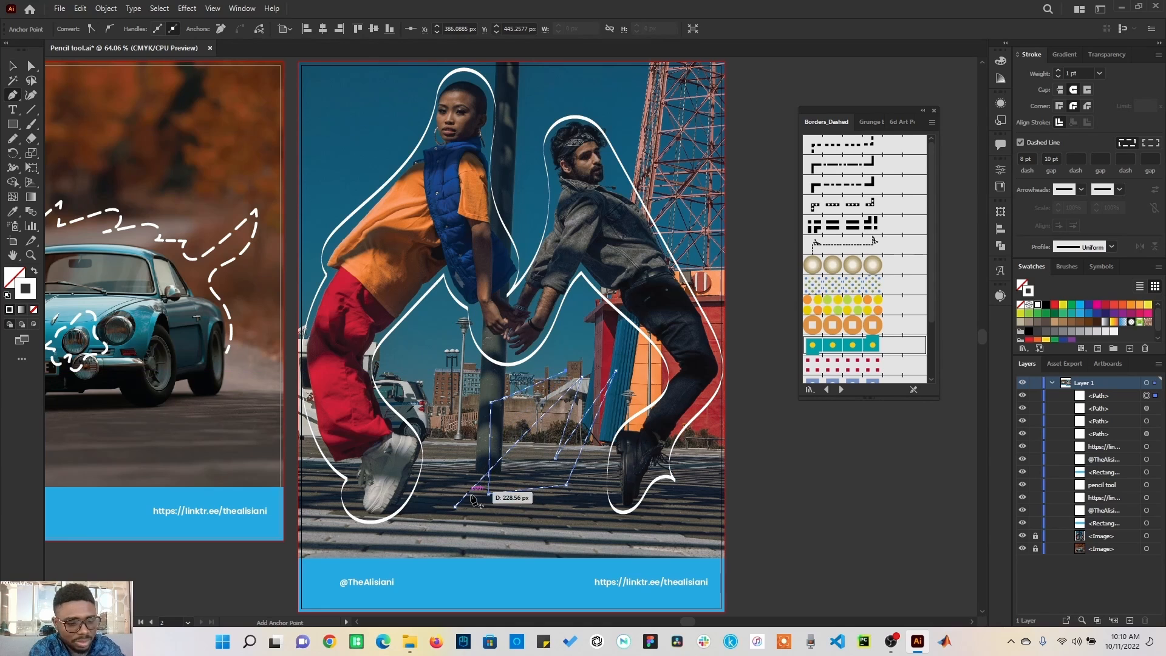
Extend the zigzag path with the Curvature tool into loose loops above the car, reaching about 718 px wide overall.
{"action": "left_click", "coordinate": [31, 95]}
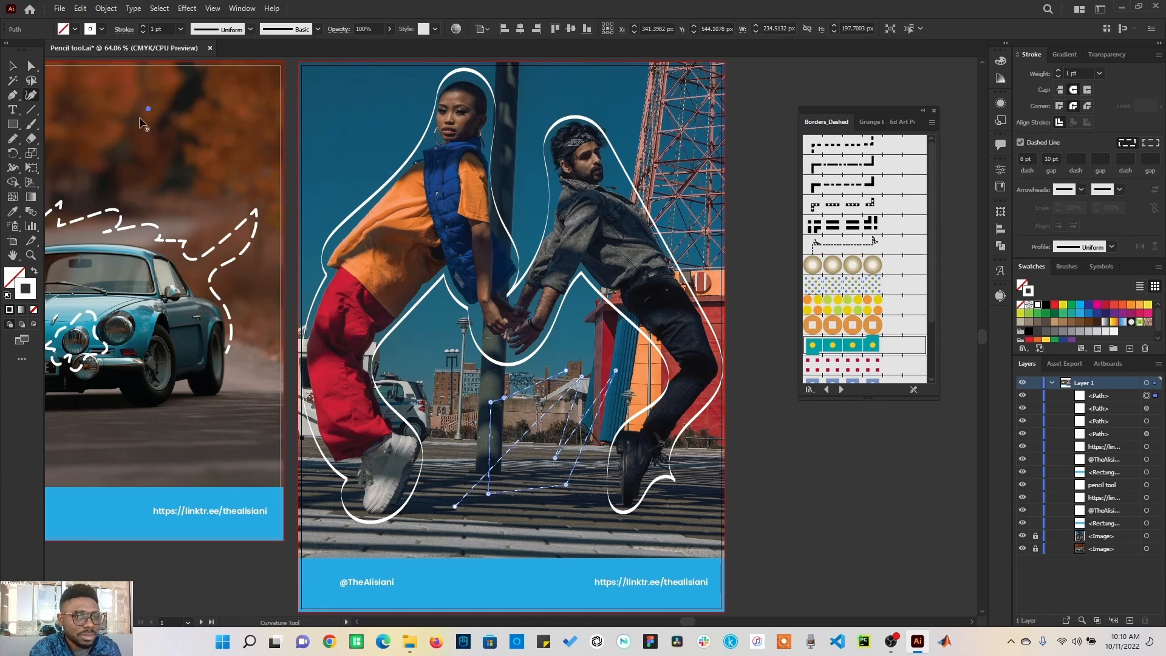
{"action": "left_click", "coordinate": [148, 109]}
{"action": "left_click", "coordinate": [129, 184]}
{"action": "left_click", "coordinate": [287, 101]}
{"action": "left_click", "coordinate": [338, 134]}
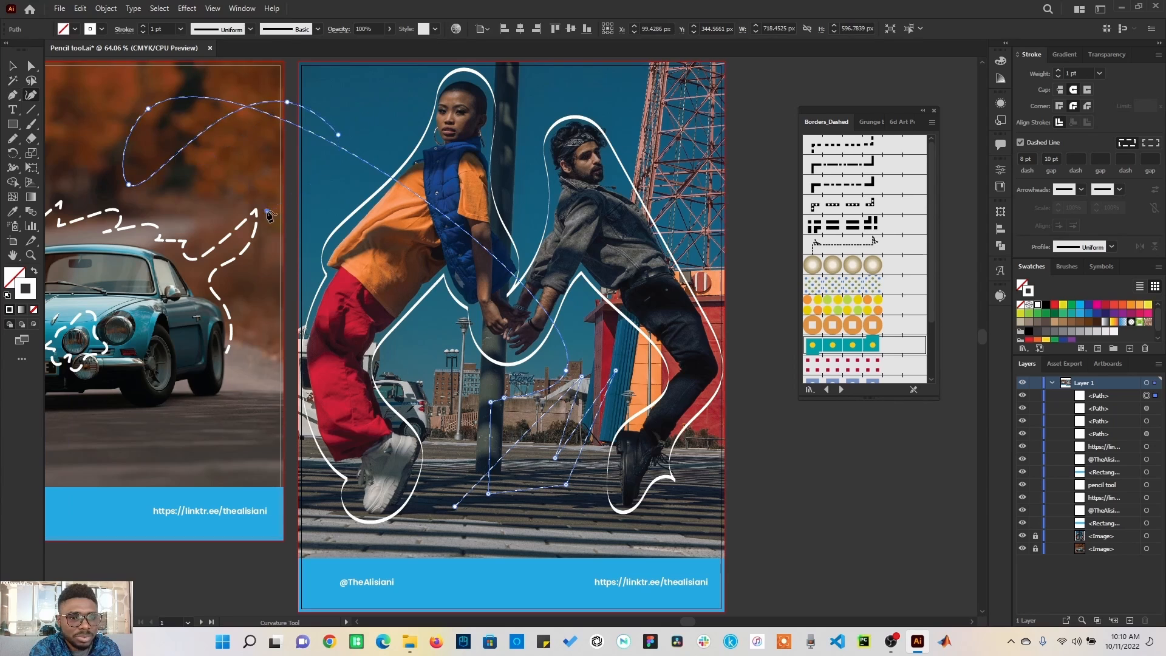
{"action": "left_click", "coordinate": [264, 211]}
{"action": "left_click", "coordinate": [220, 177]}
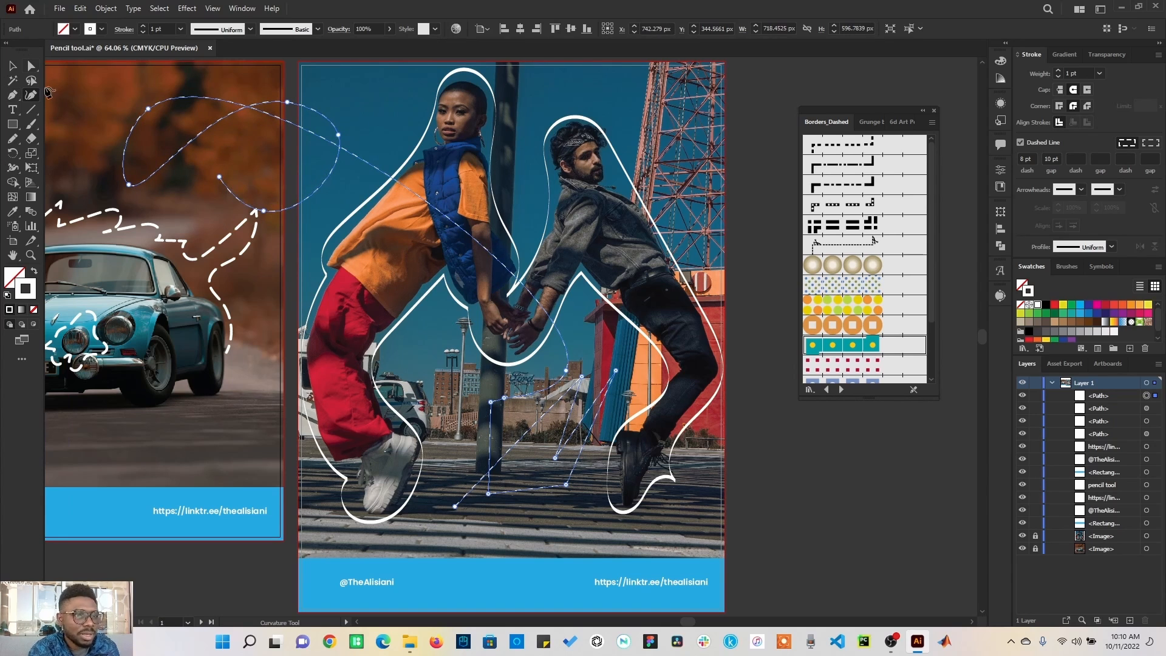
Draw a slightly rising line about 160 px wide on the road below the car with the Line Segment tool, and deselect it.
{"action": "left_click", "coordinate": [30, 111]}
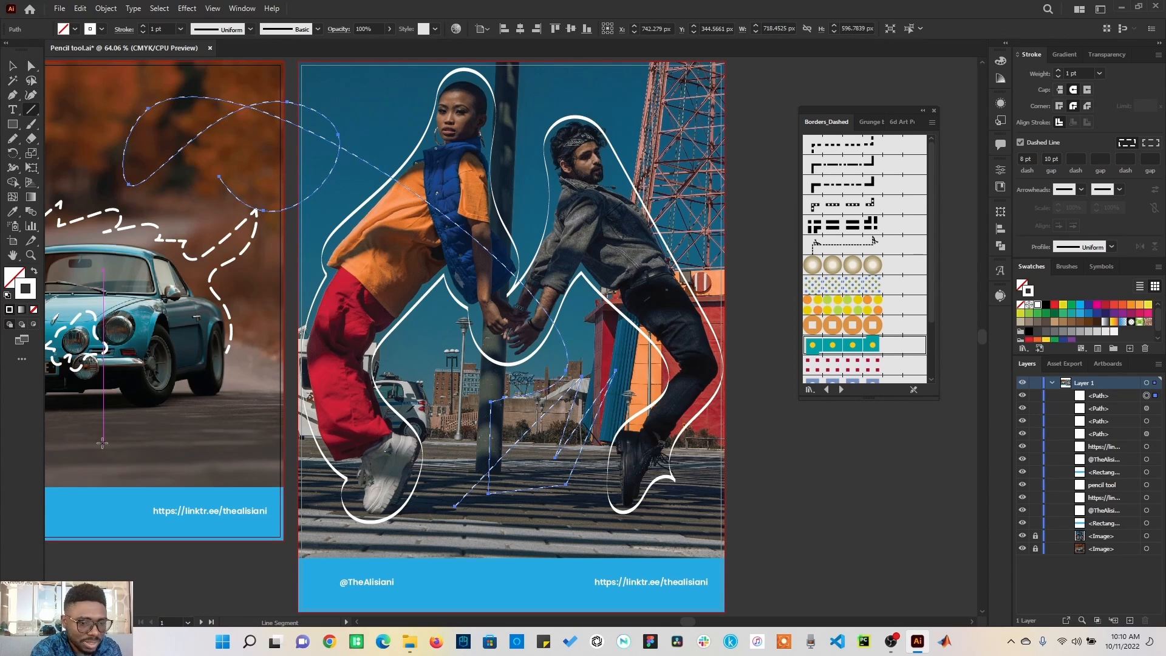
{"action": "left_click_drag", "start_coordinate": [103, 442], "coordinate": [214, 428]}
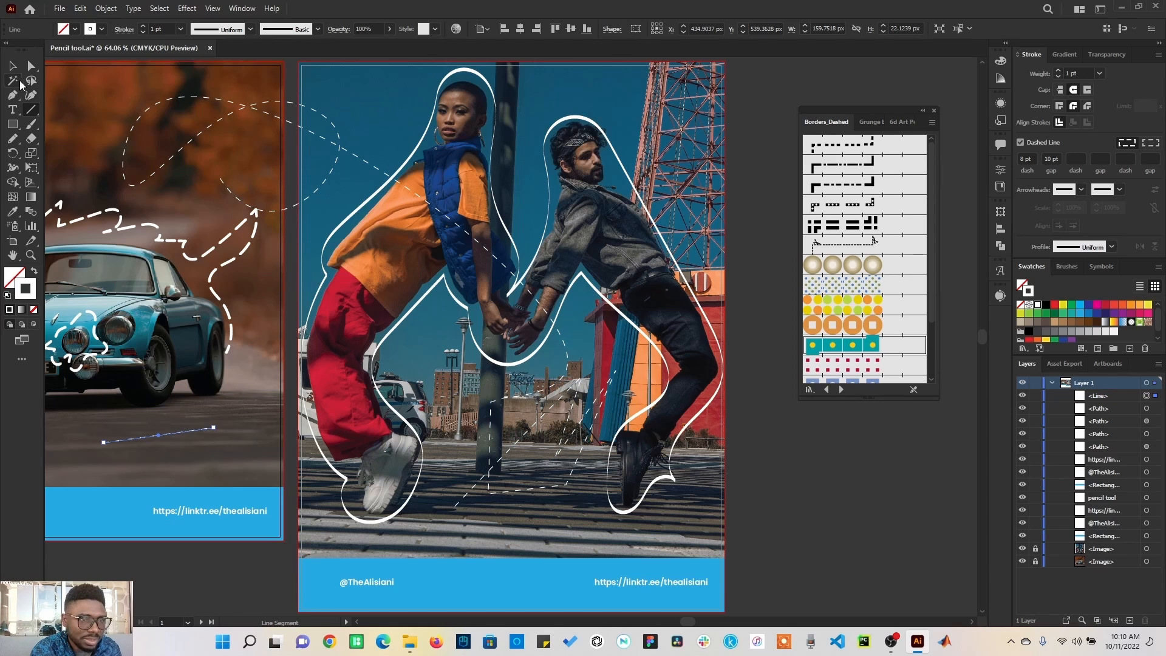
{"action": "key", "text": "v"}
{"action": "left_click", "coordinate": [225, 396]}
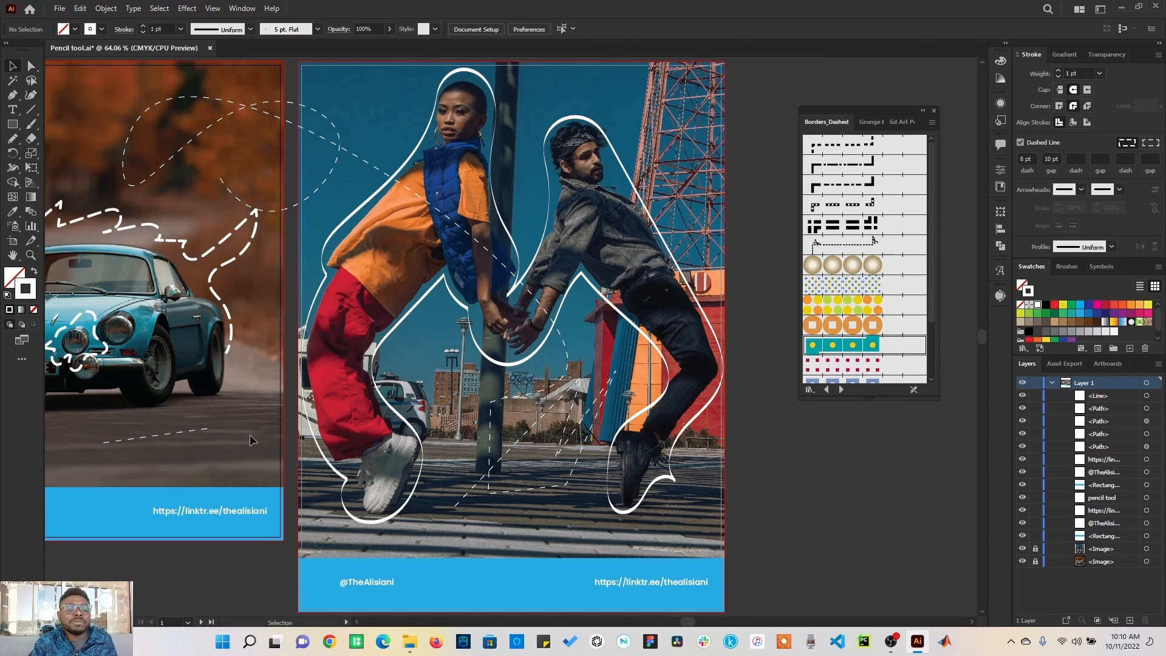
Select the looping zigzag path that spans the car and people artboards.
{"action": "left_click_drag", "start_coordinate": [233, 433], "coordinate": [338, 419]}
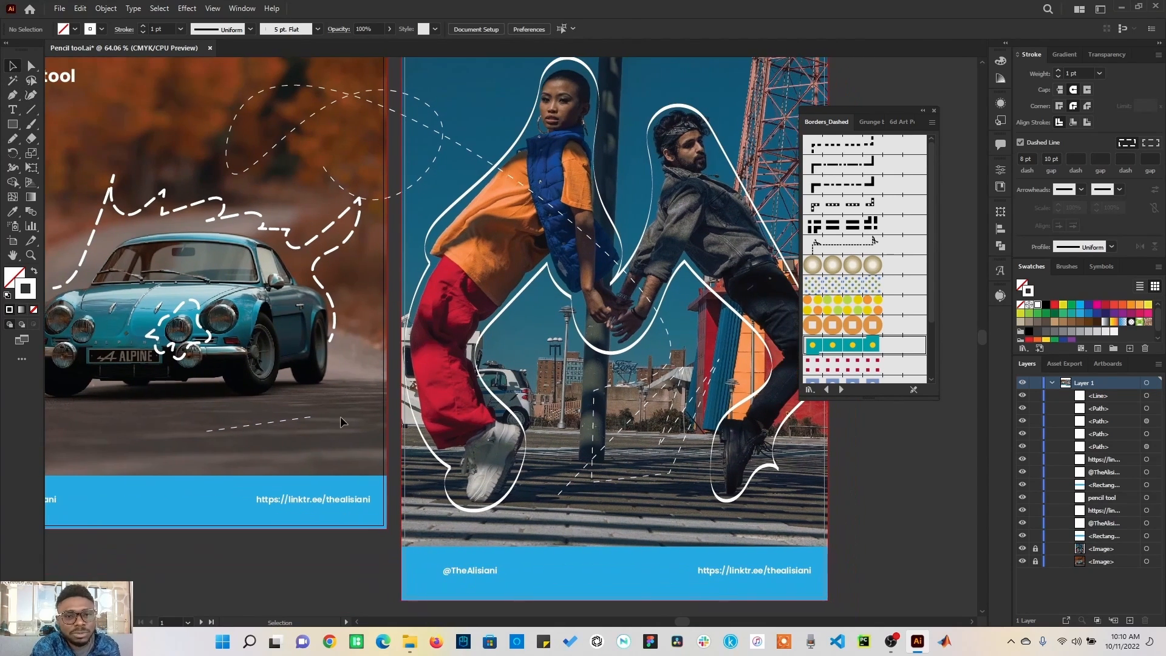
{"action": "left_click", "coordinate": [636, 451]}
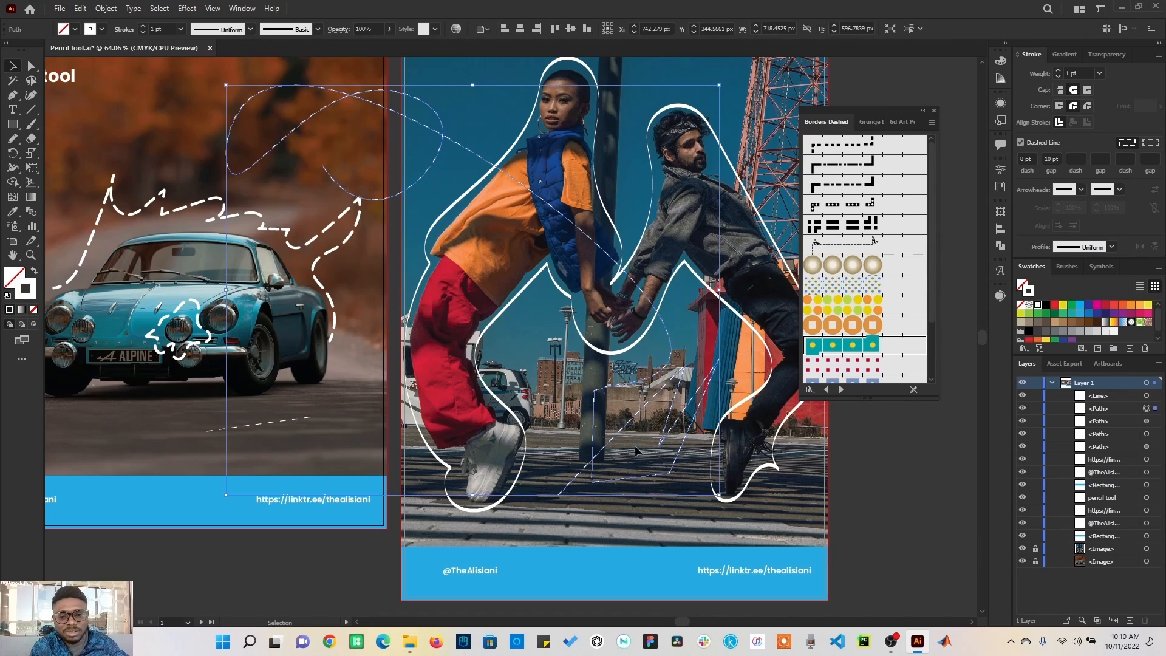